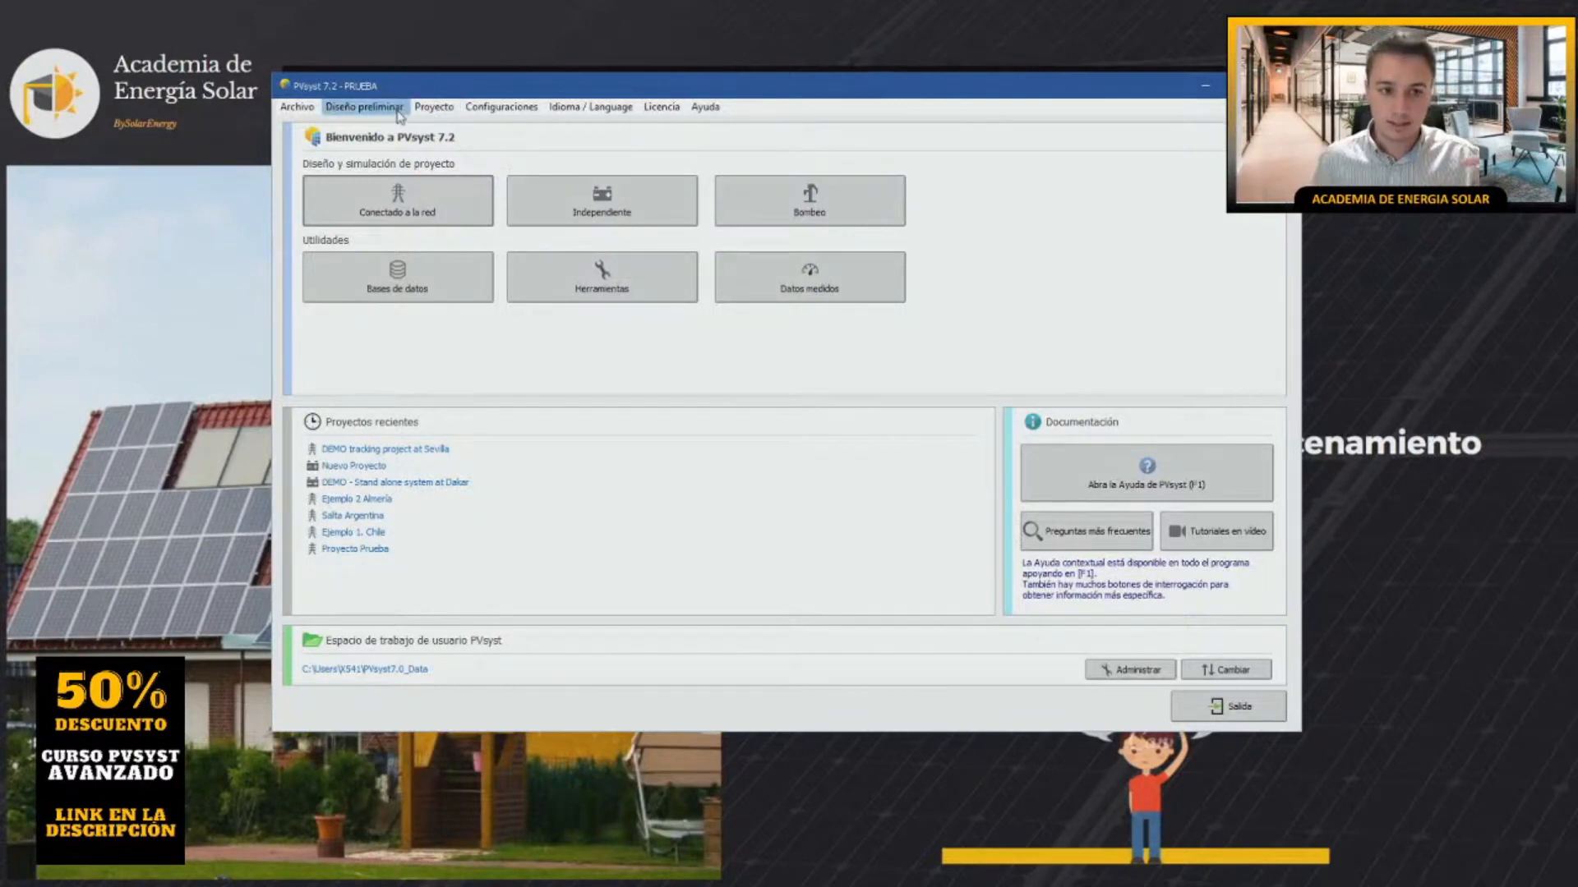
# Start a preliminary design for a stand-alone system and move its window clear over the main window.
pyautogui.click(399, 113)
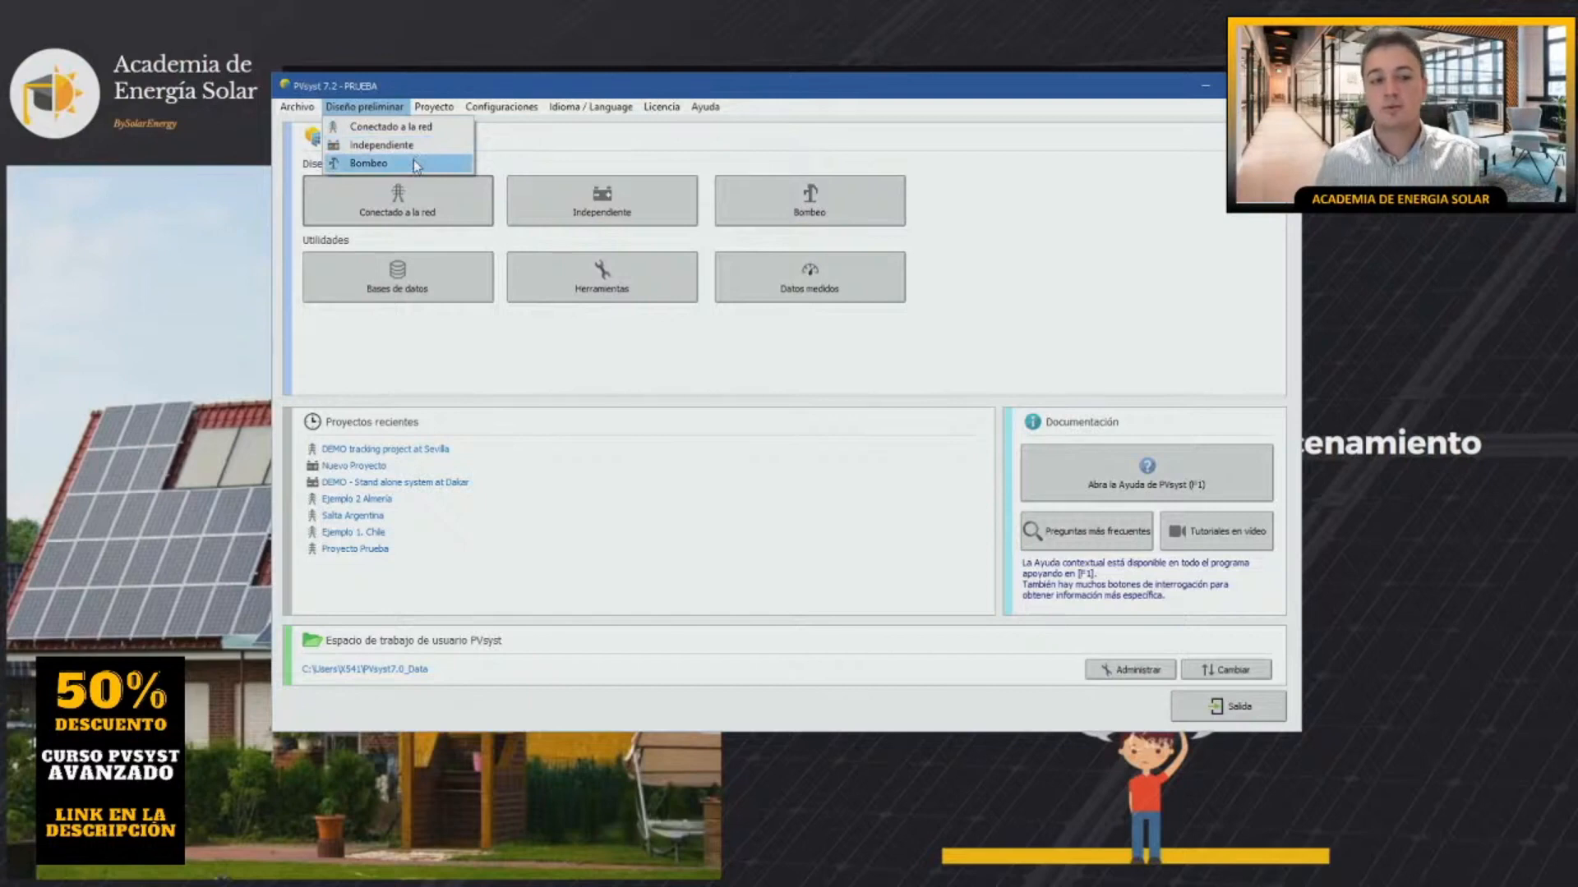
pyautogui.click(418, 145)
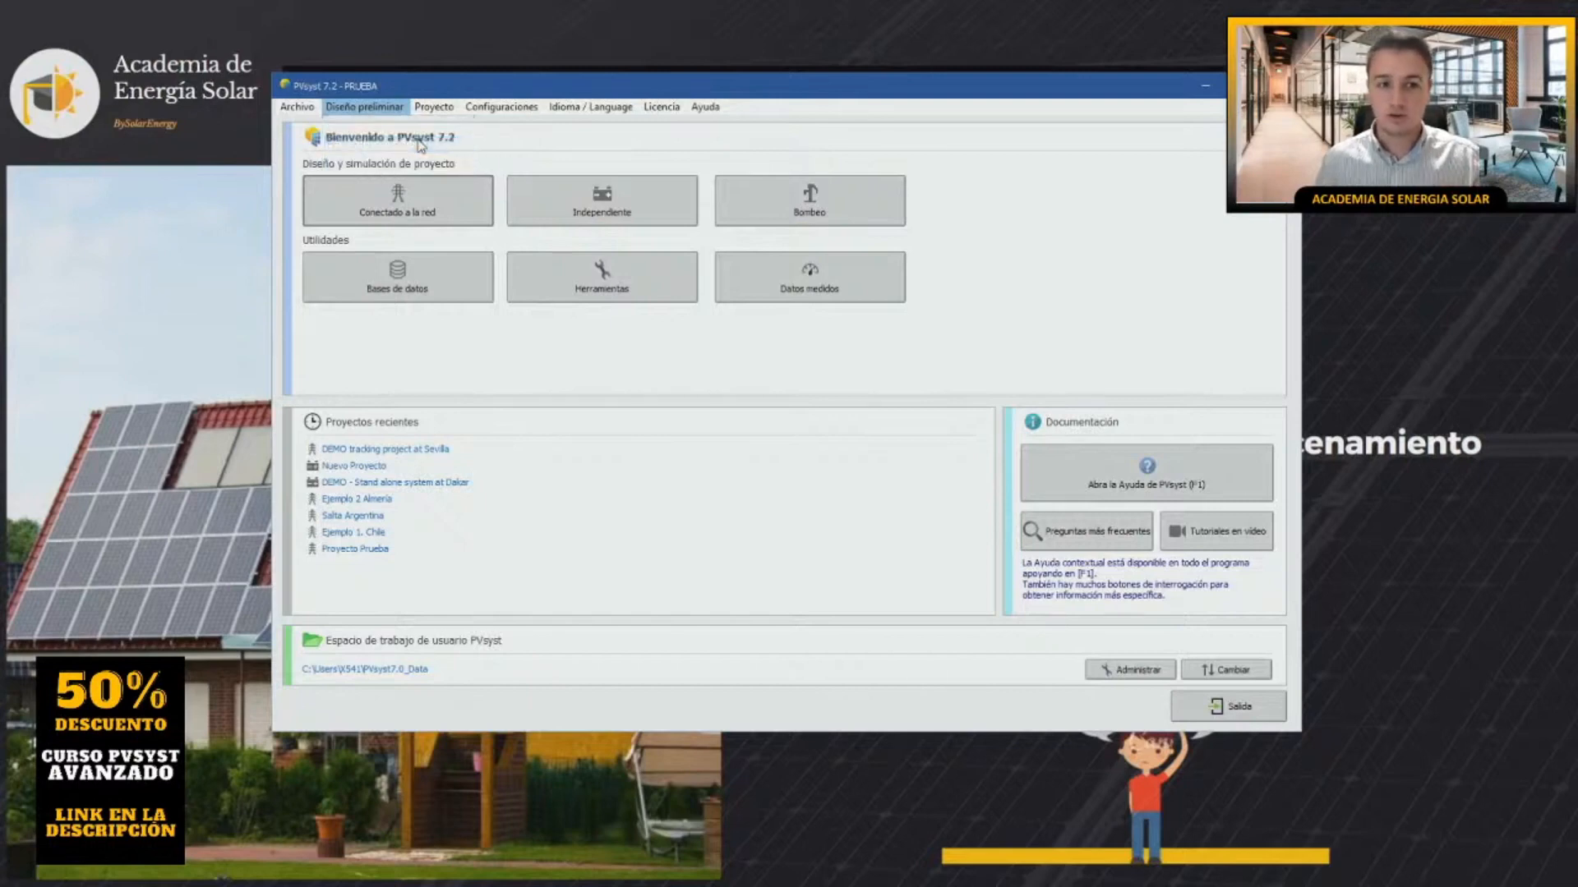
pyautogui.moveTo(458, 112); pyautogui.dragTo(723, 127)
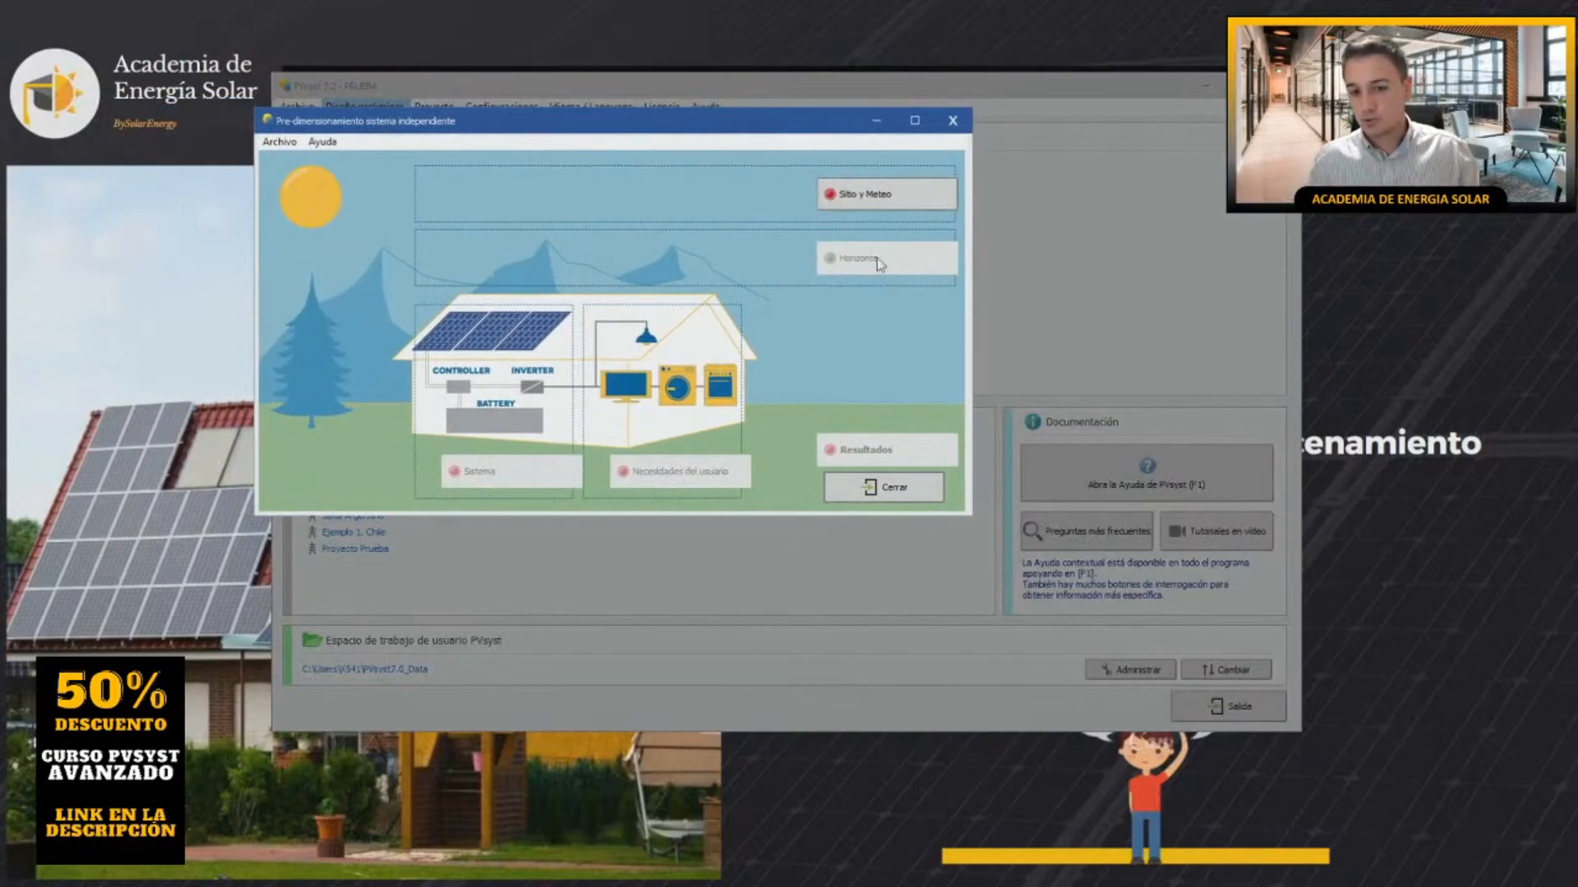
pyautogui.moveTo(971, 514)
pyautogui.mouseDown()
pyautogui.moveTo(1142, 582)
pyautogui.moveTo(968, 513)
pyautogui.mouseUp()
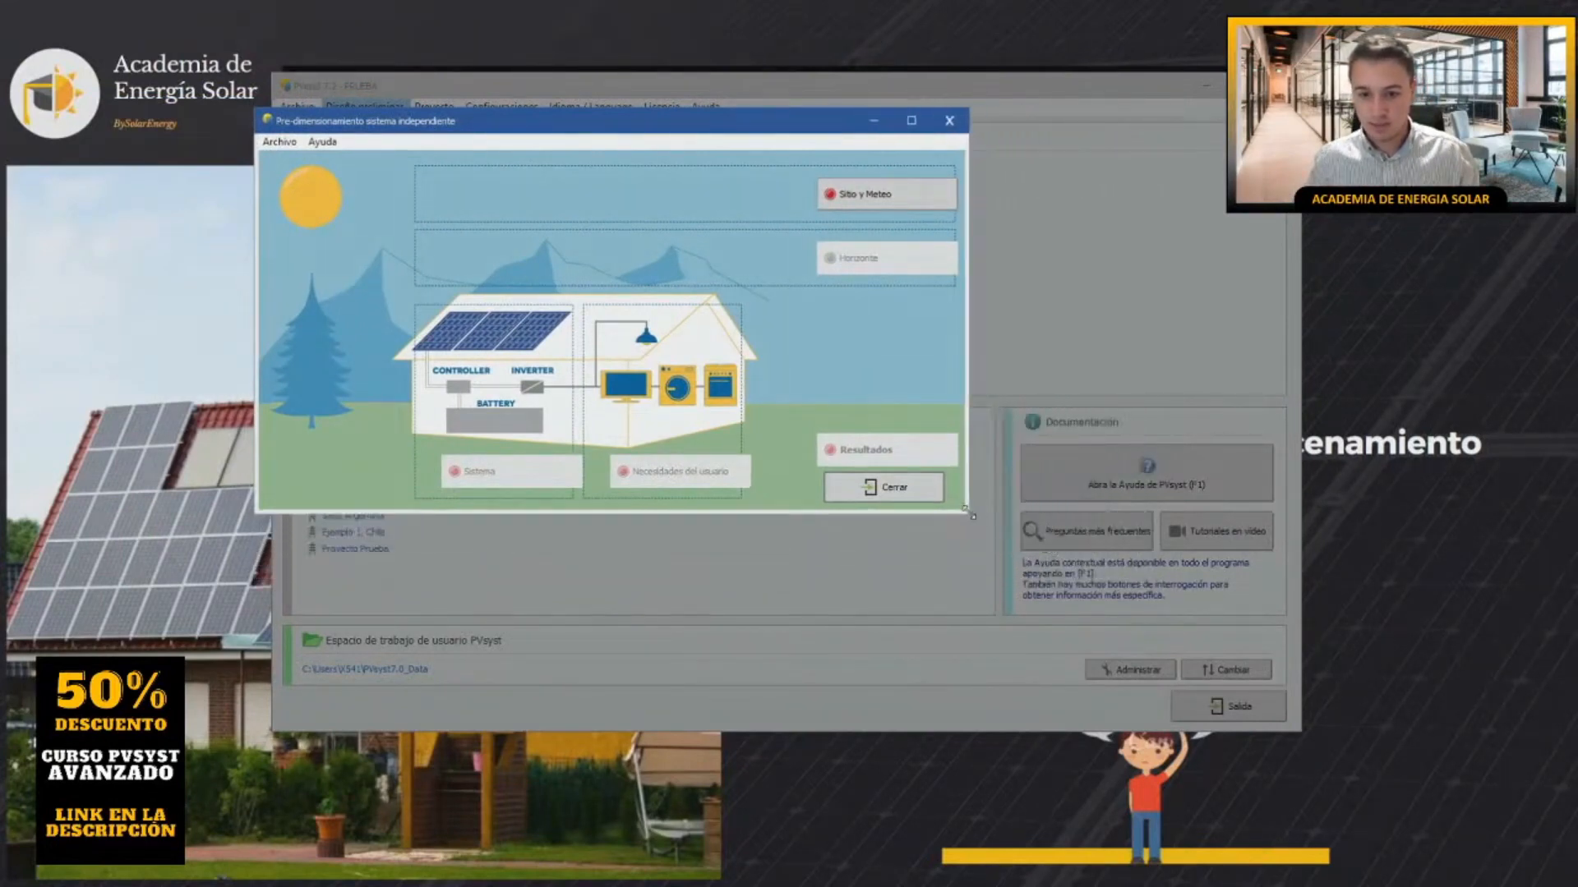
pyautogui.moveTo(662, 121); pyautogui.dragTo(813, 171)
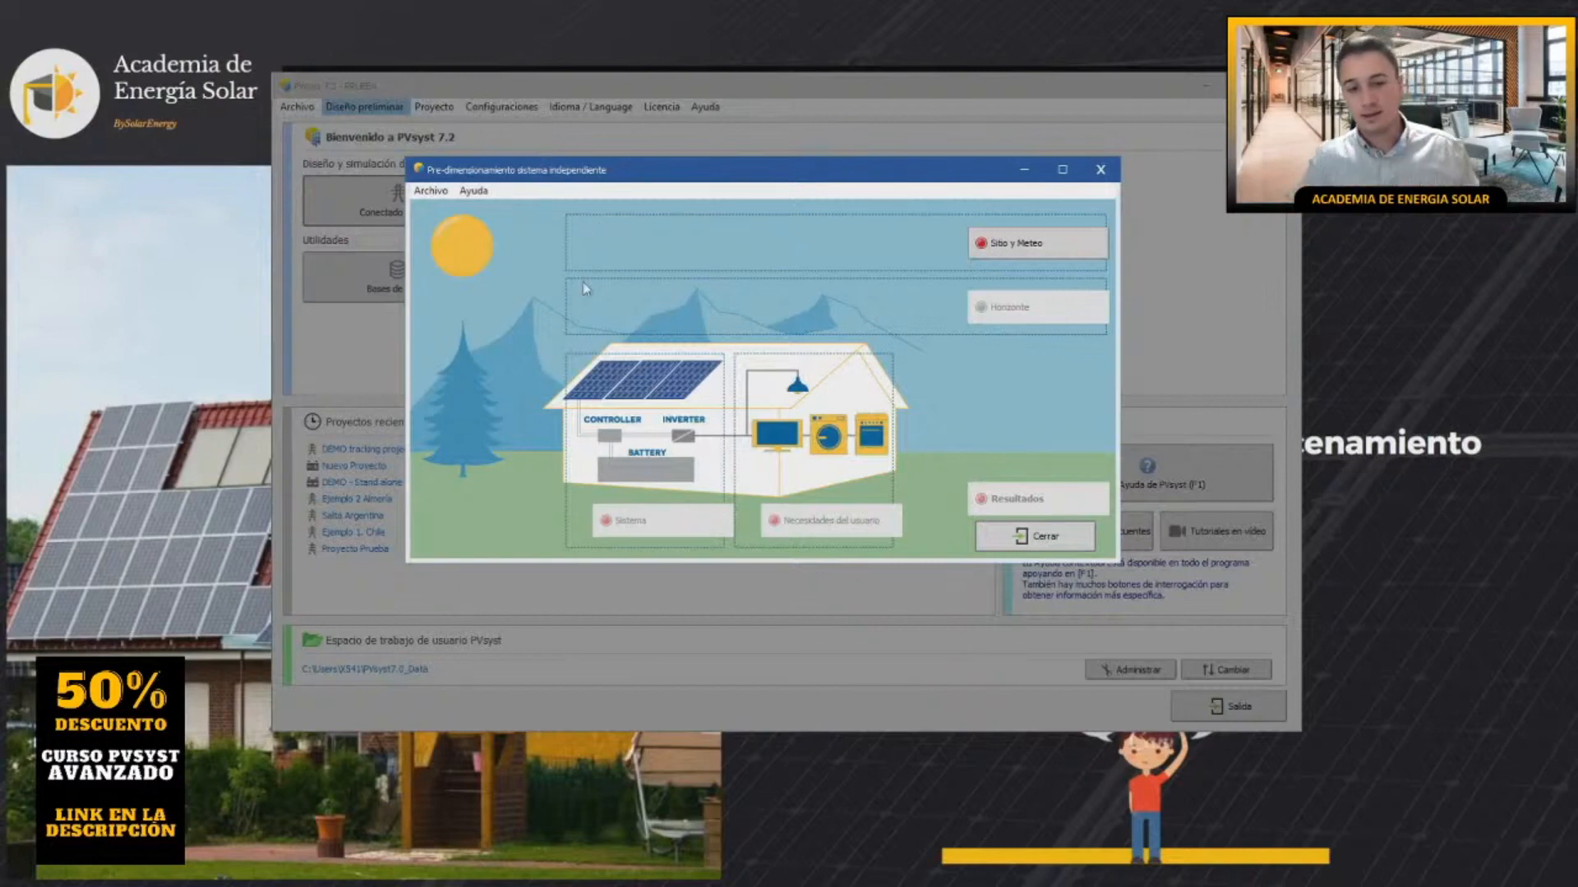
# Define the project location in Chile with Los Cerrillos as the site and accept it.
pyautogui.click(1061, 252)
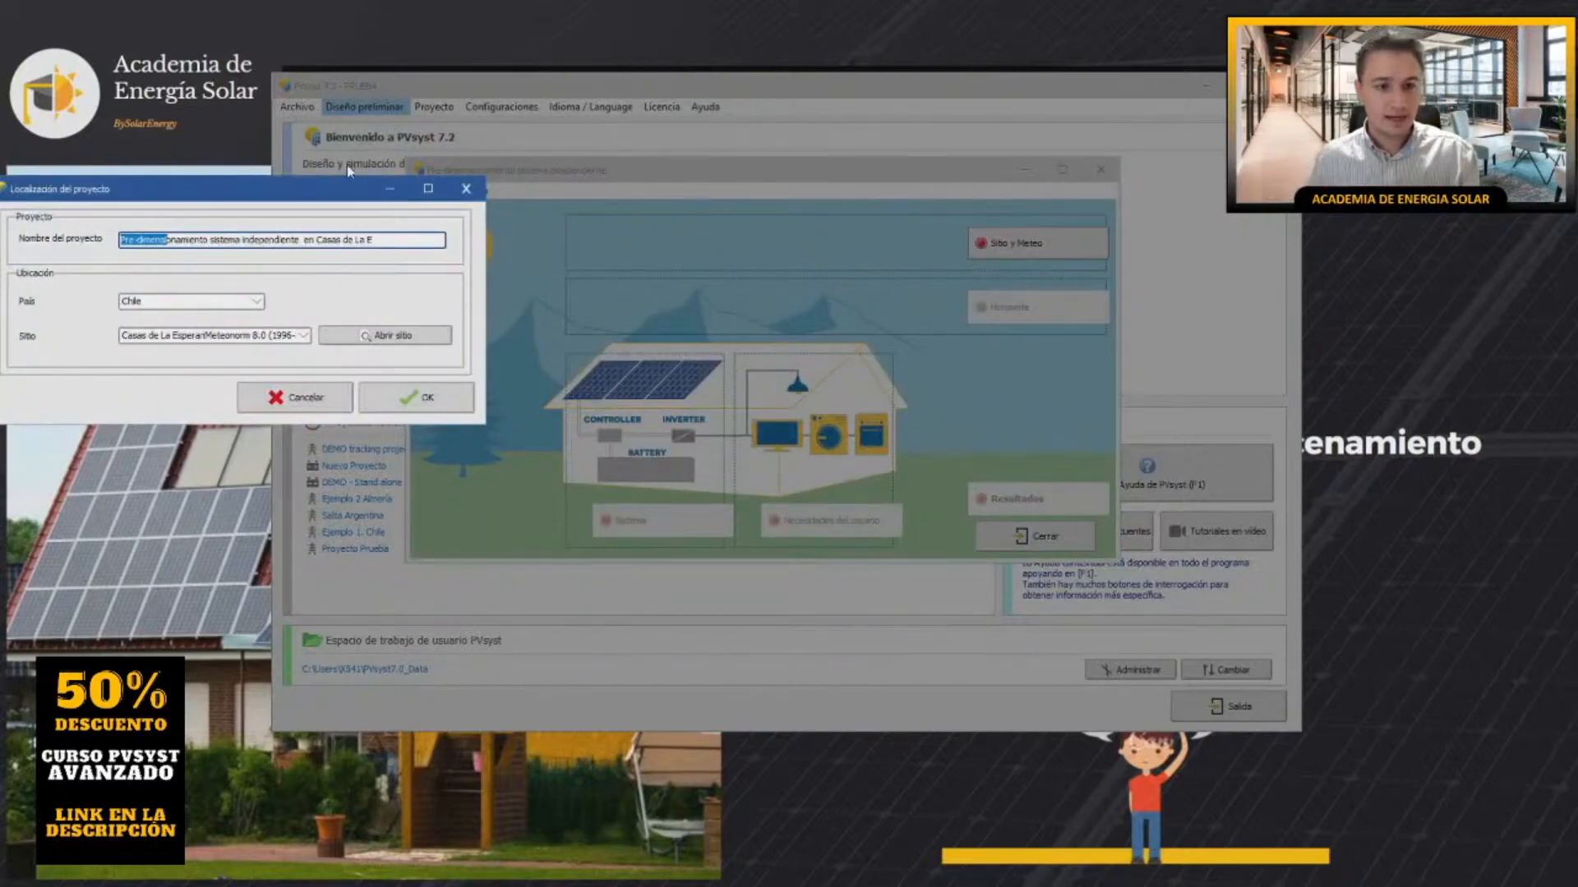
pyautogui.moveTo(350, 194); pyautogui.dragTo(821, 237)
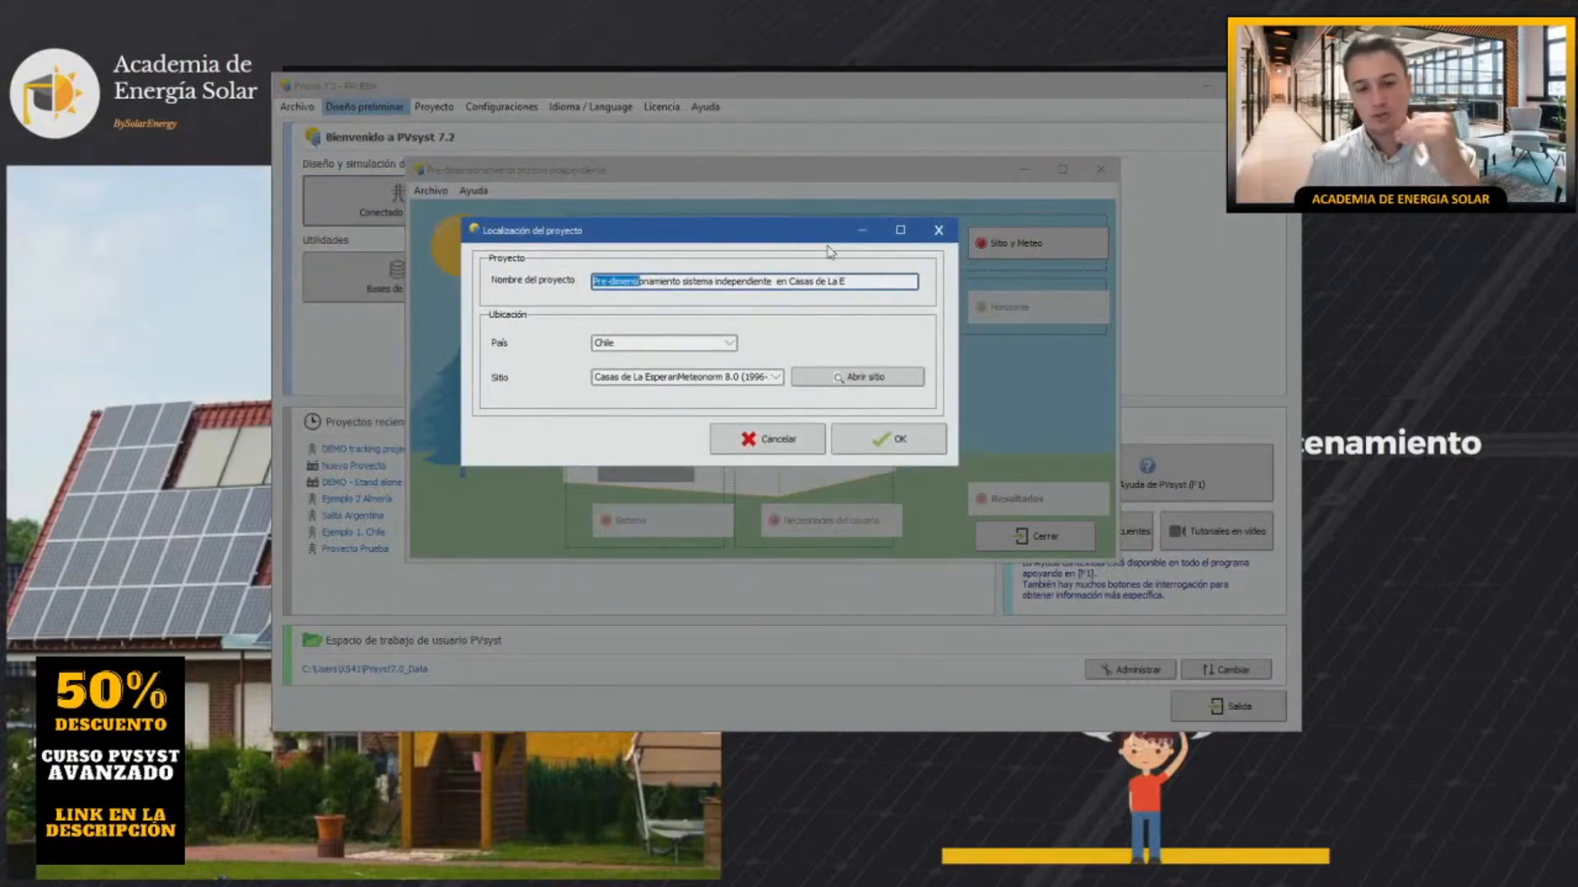
pyautogui.click(748, 375)
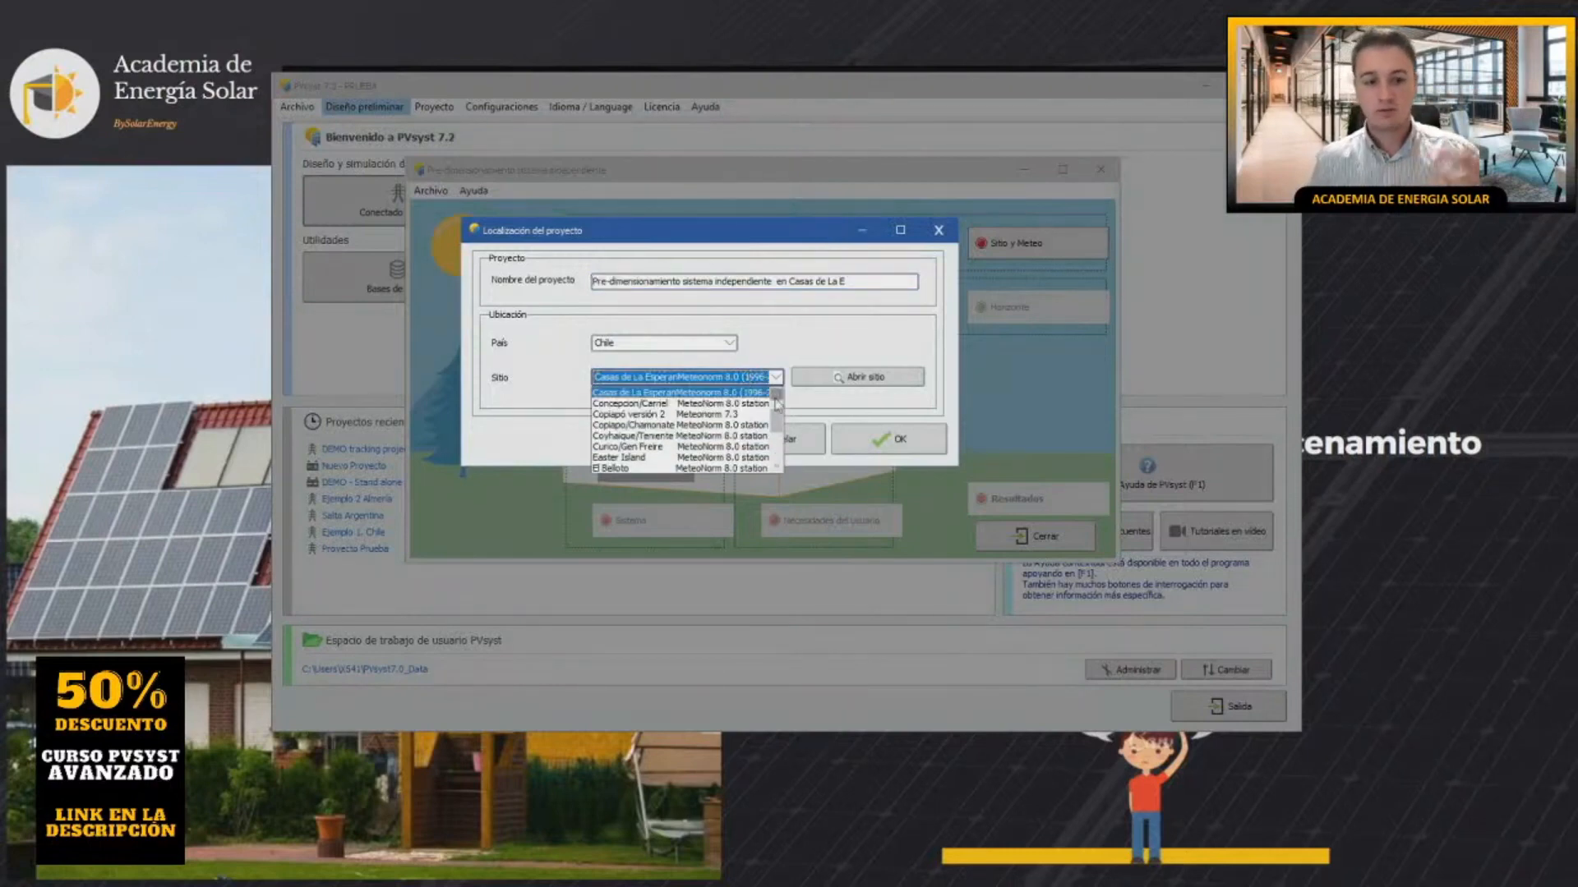
pyautogui.moveTo(778, 425)
pyautogui.mouseDown()
pyautogui.moveTo(784, 460)
pyautogui.moveTo(775, 423)
pyautogui.moveTo(785, 438)
pyautogui.mouseUp()
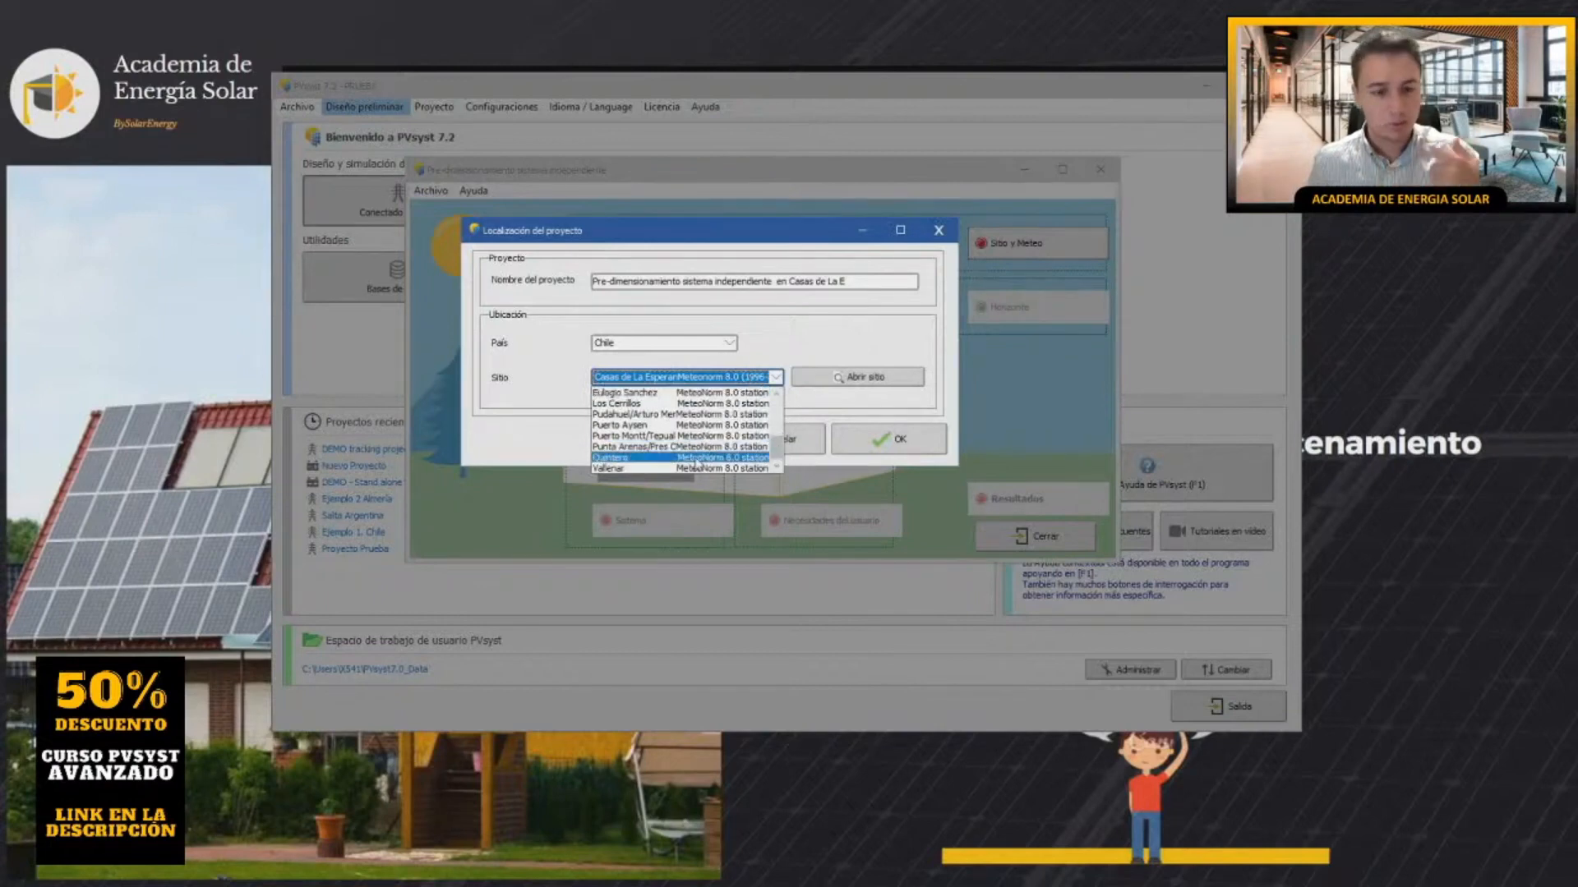
pyautogui.click(674, 404)
pyautogui.click(857, 443)
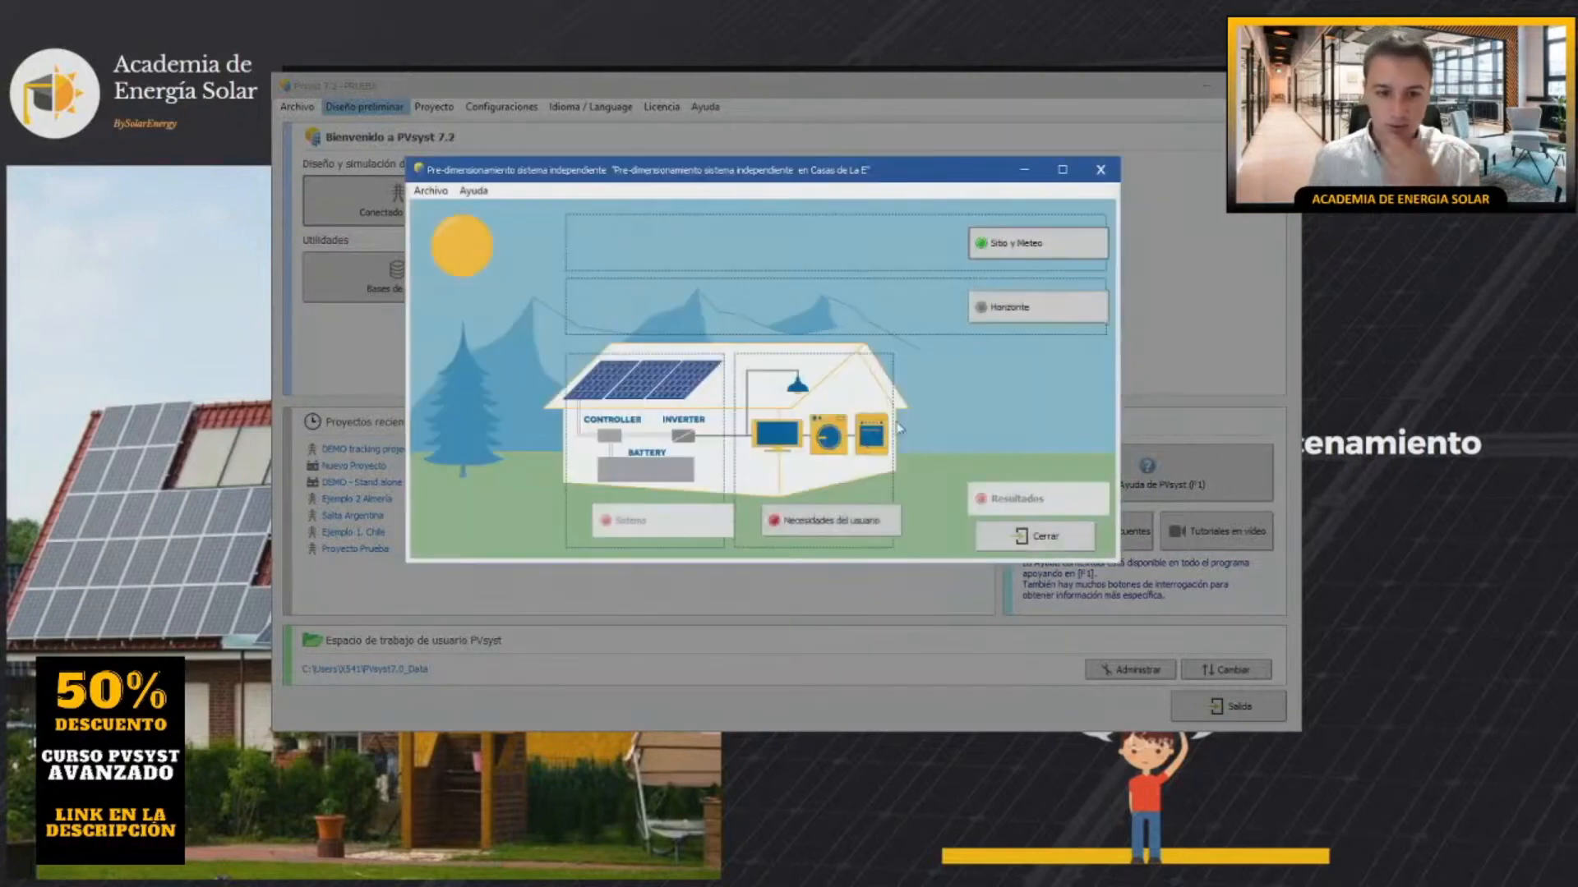
# In the horizon definition, raise the four horizon points to heights of about 8.6°, 4.8°, 6.2° and 5.8°.
pyautogui.click(1040, 318)
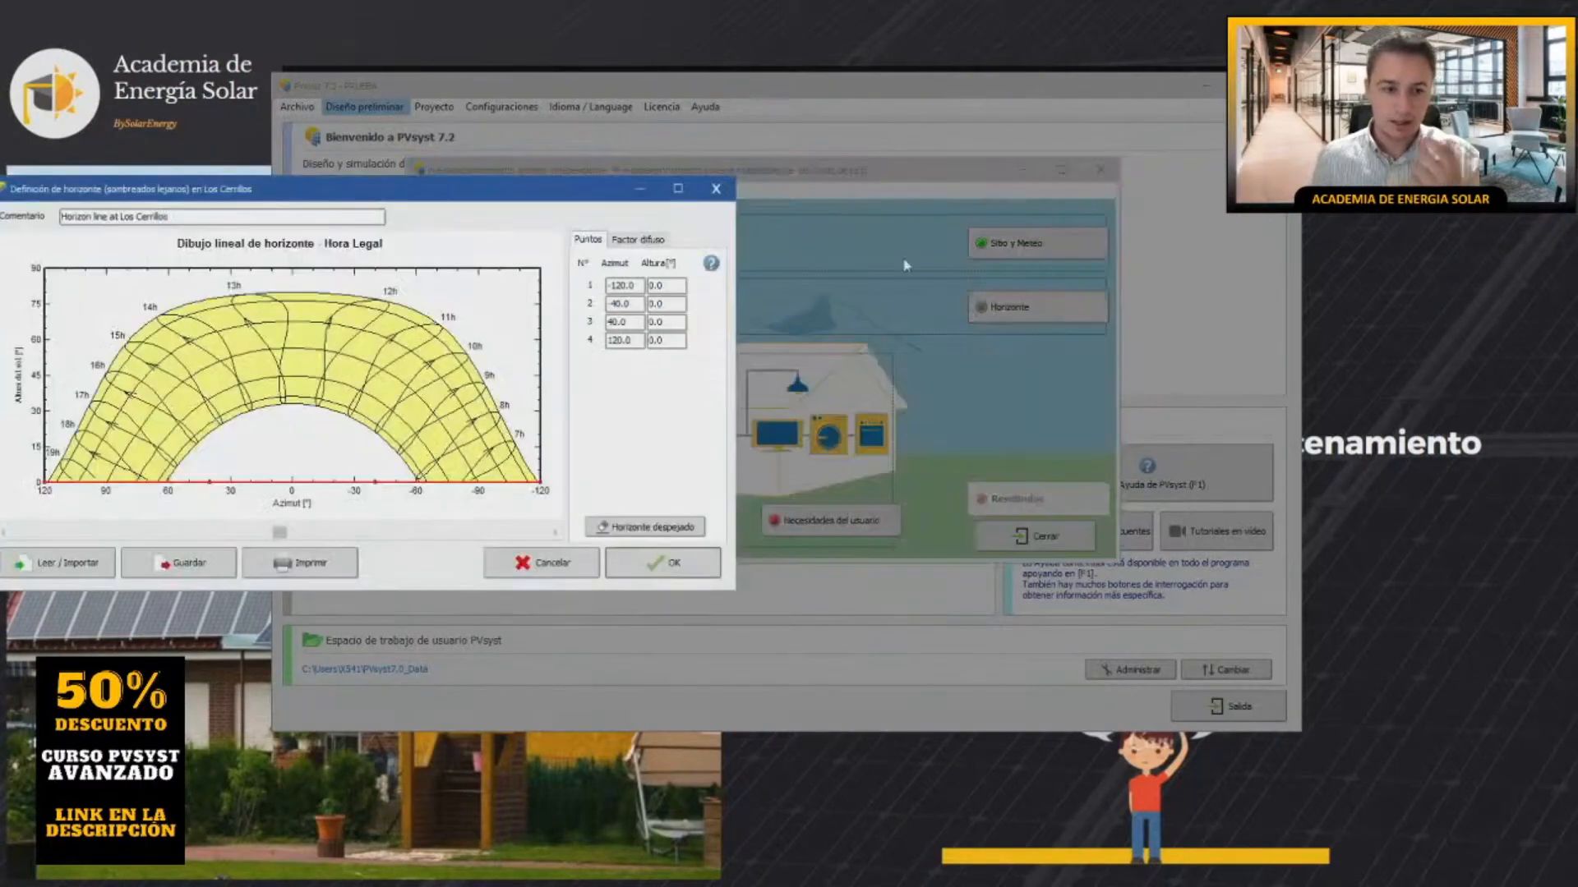
pyautogui.moveTo(601, 197); pyautogui.dragTo(990, 217)
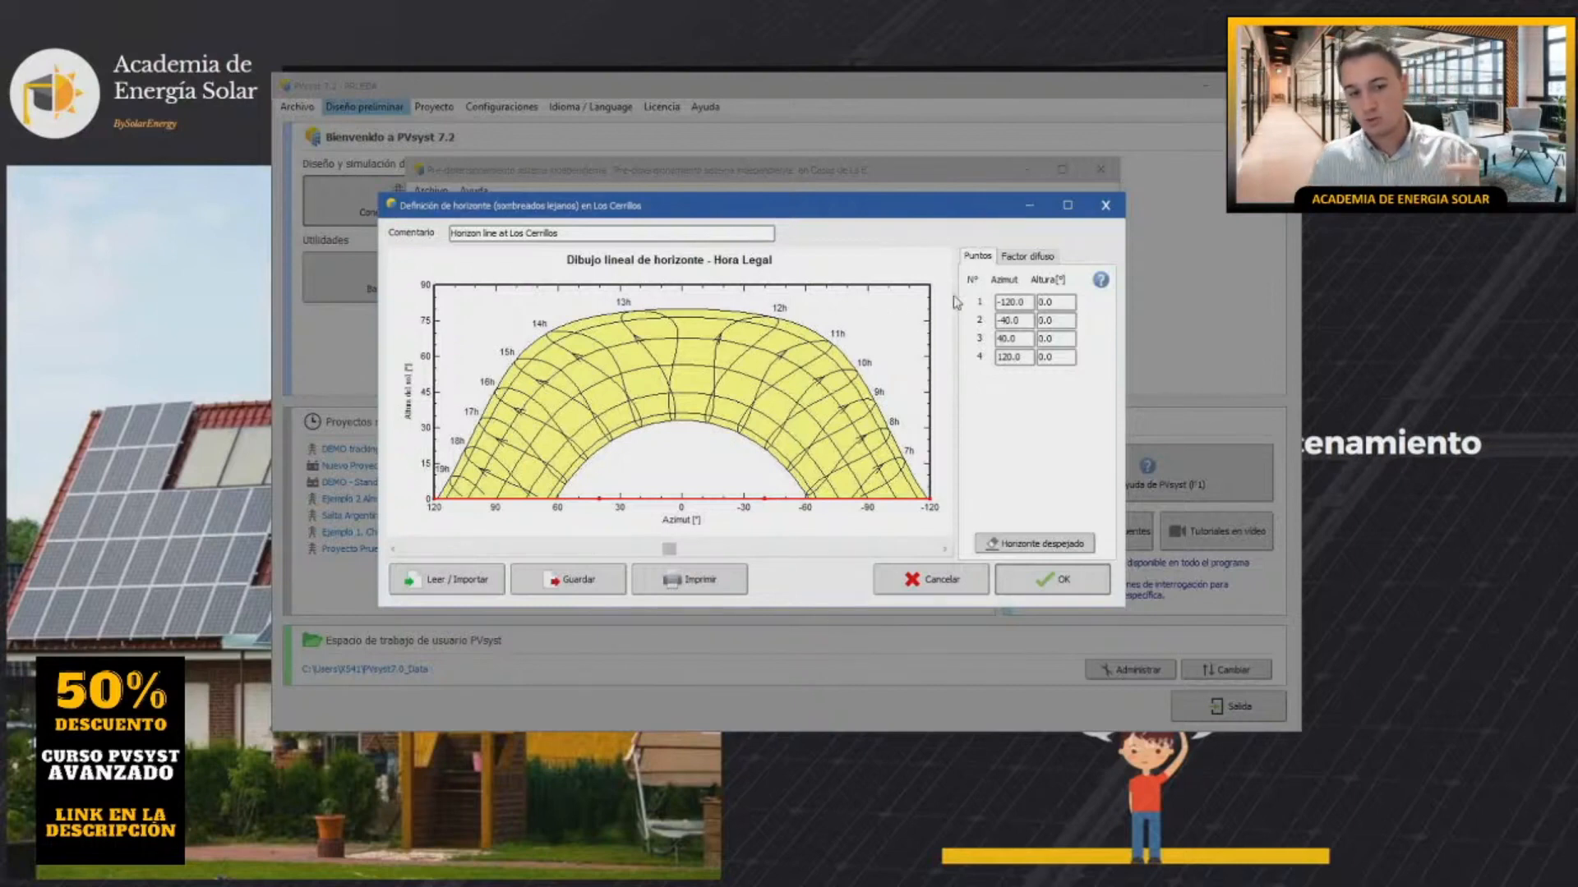
pyautogui.moveTo(595, 499); pyautogui.dragTo(599, 485)
pyautogui.moveTo(763, 499); pyautogui.dragTo(766, 488)
pyautogui.moveTo(931, 499)
pyautogui.mouseDown()
pyautogui.moveTo(932, 460)
pyautogui.moveTo(931, 478)
pyautogui.mouseUp()
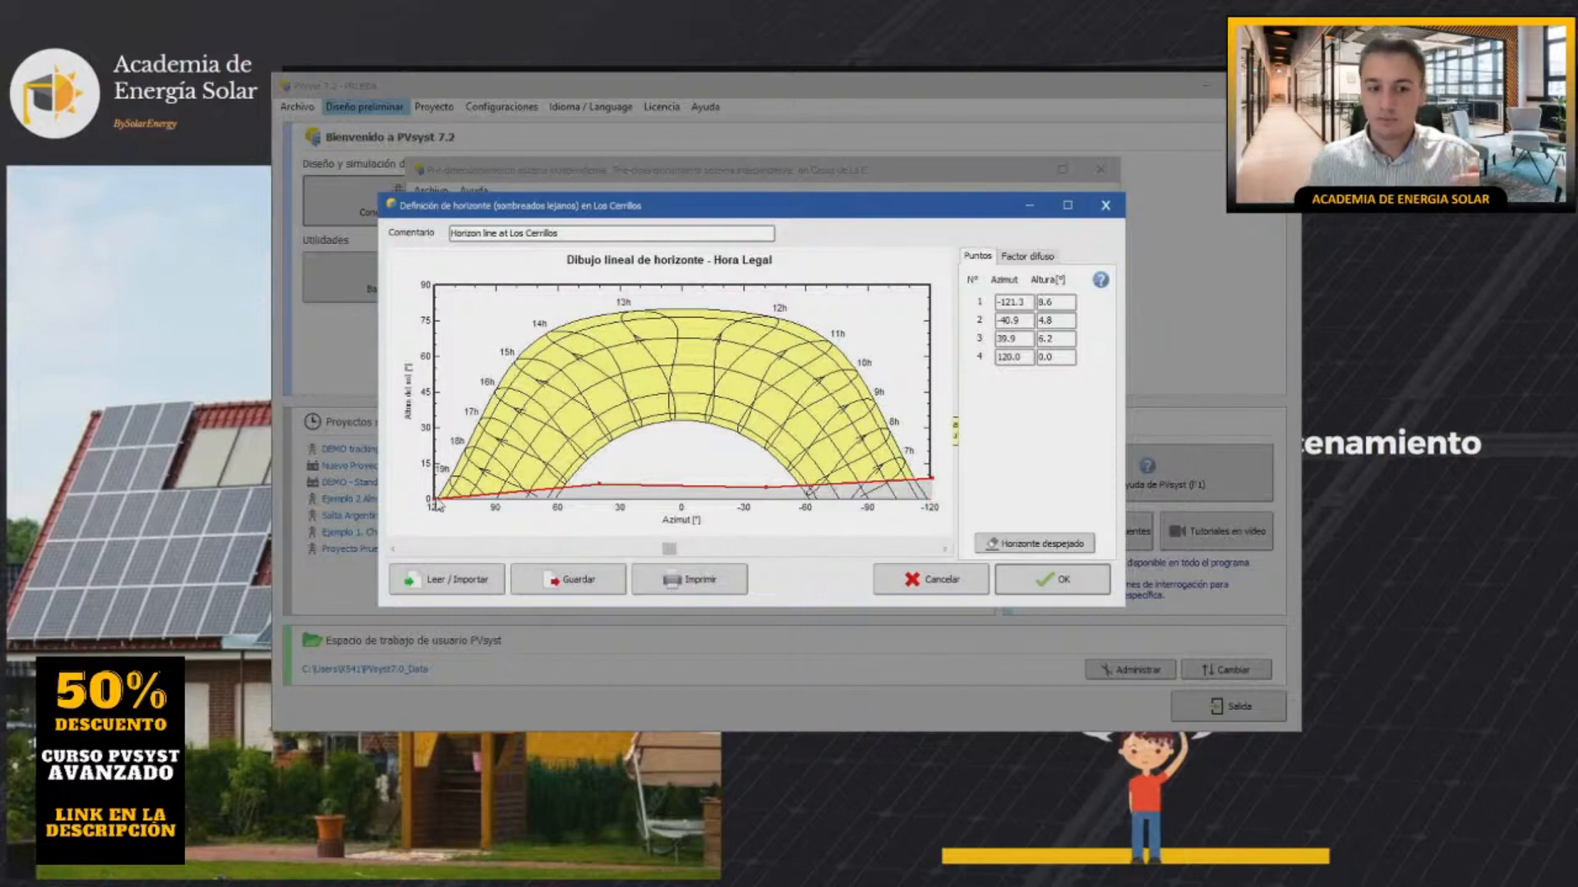
pyautogui.moveTo(434, 500); pyautogui.dragTo(436, 485)
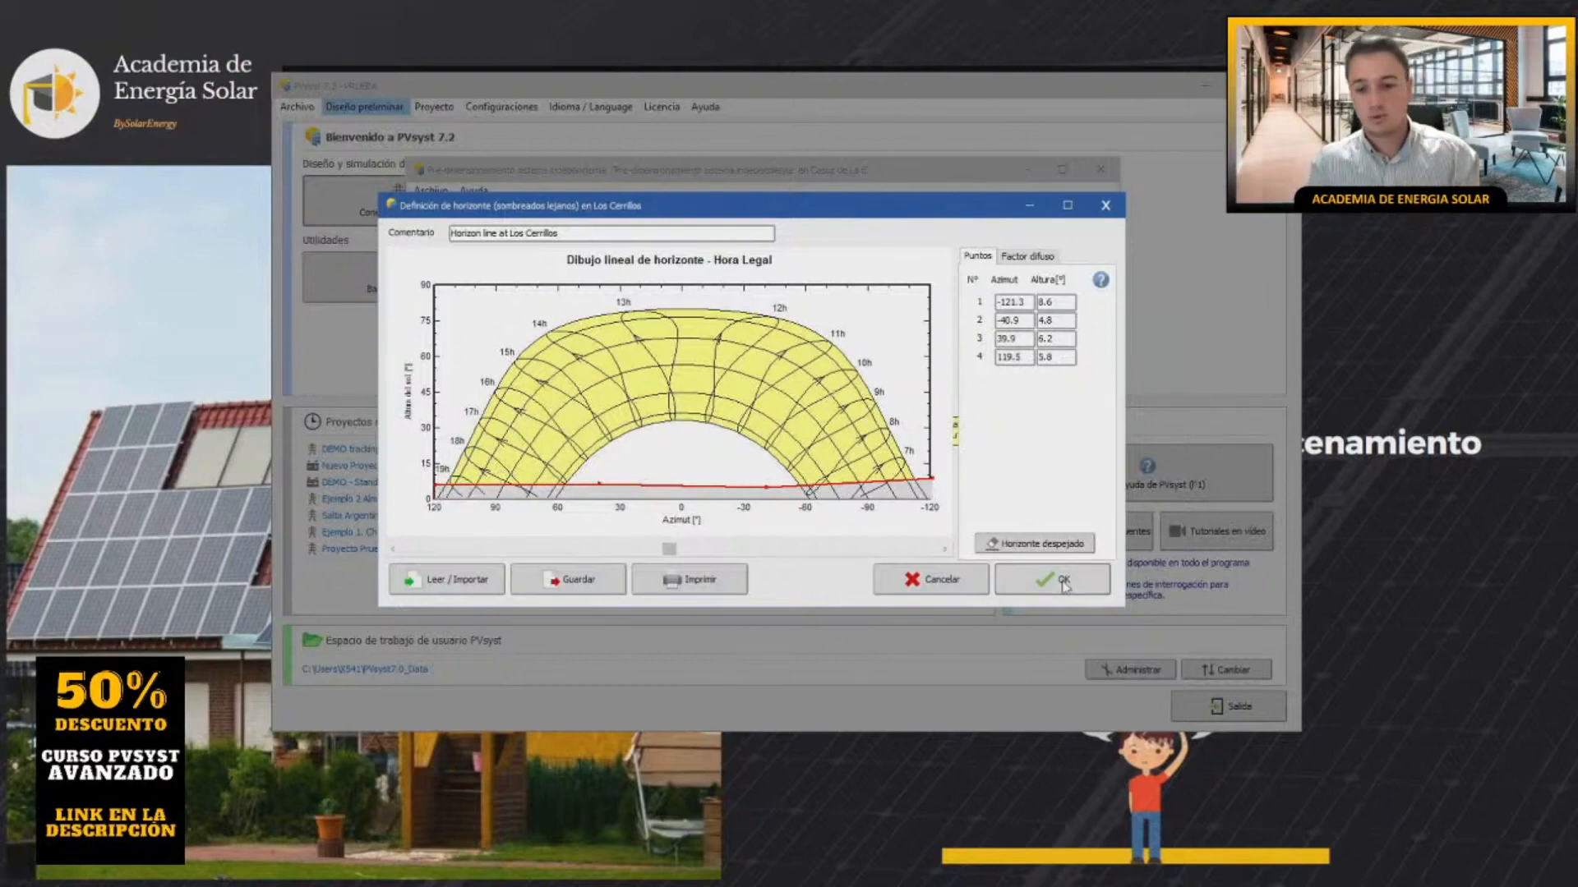
# Reset the horizon to a clear one, deleting all its points, and accept the horizon definition.
pyautogui.click(1042, 543)
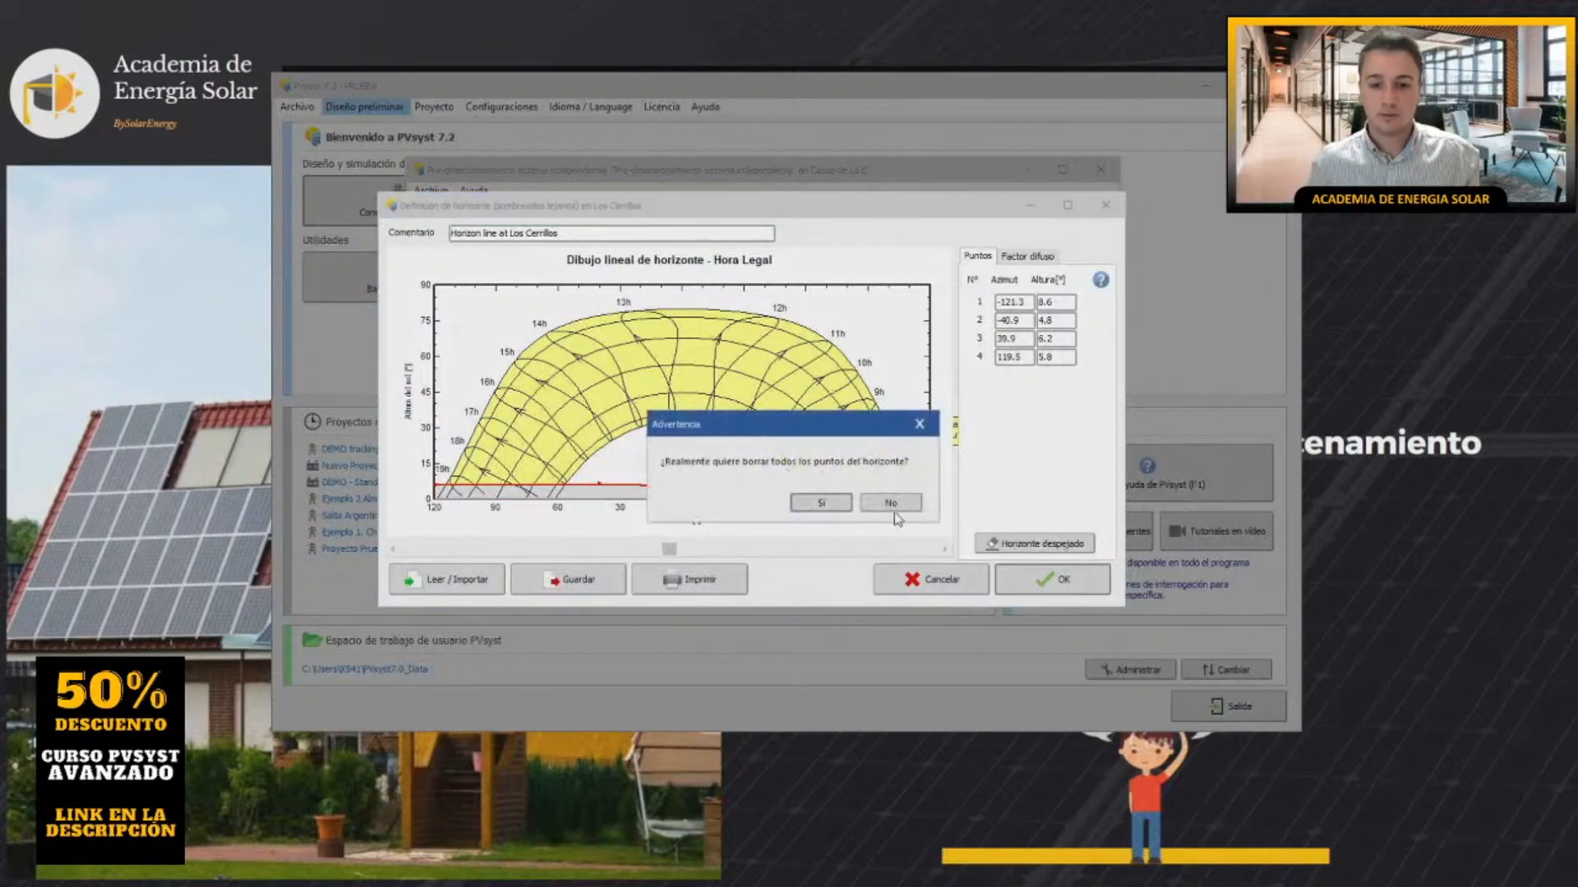
pyautogui.click(815, 504)
pyautogui.click(1017, 571)
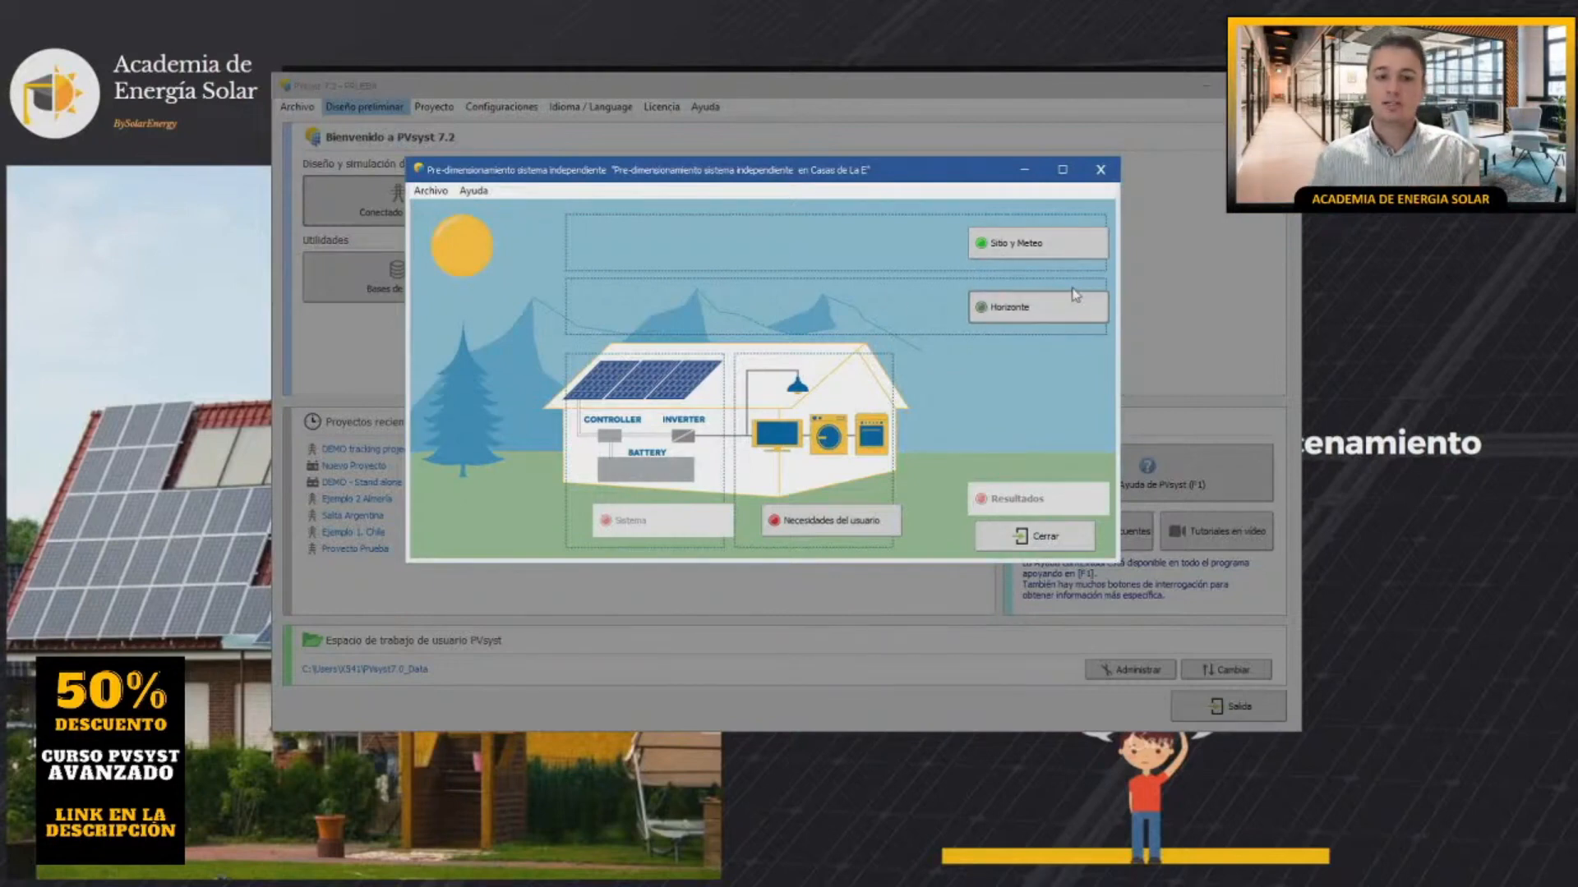
# In the user's needs, set the daily consumer quantities to 10 lamps, 1 TV/PC/mobile and 3 domestic appliances.
pyautogui.click(838, 521)
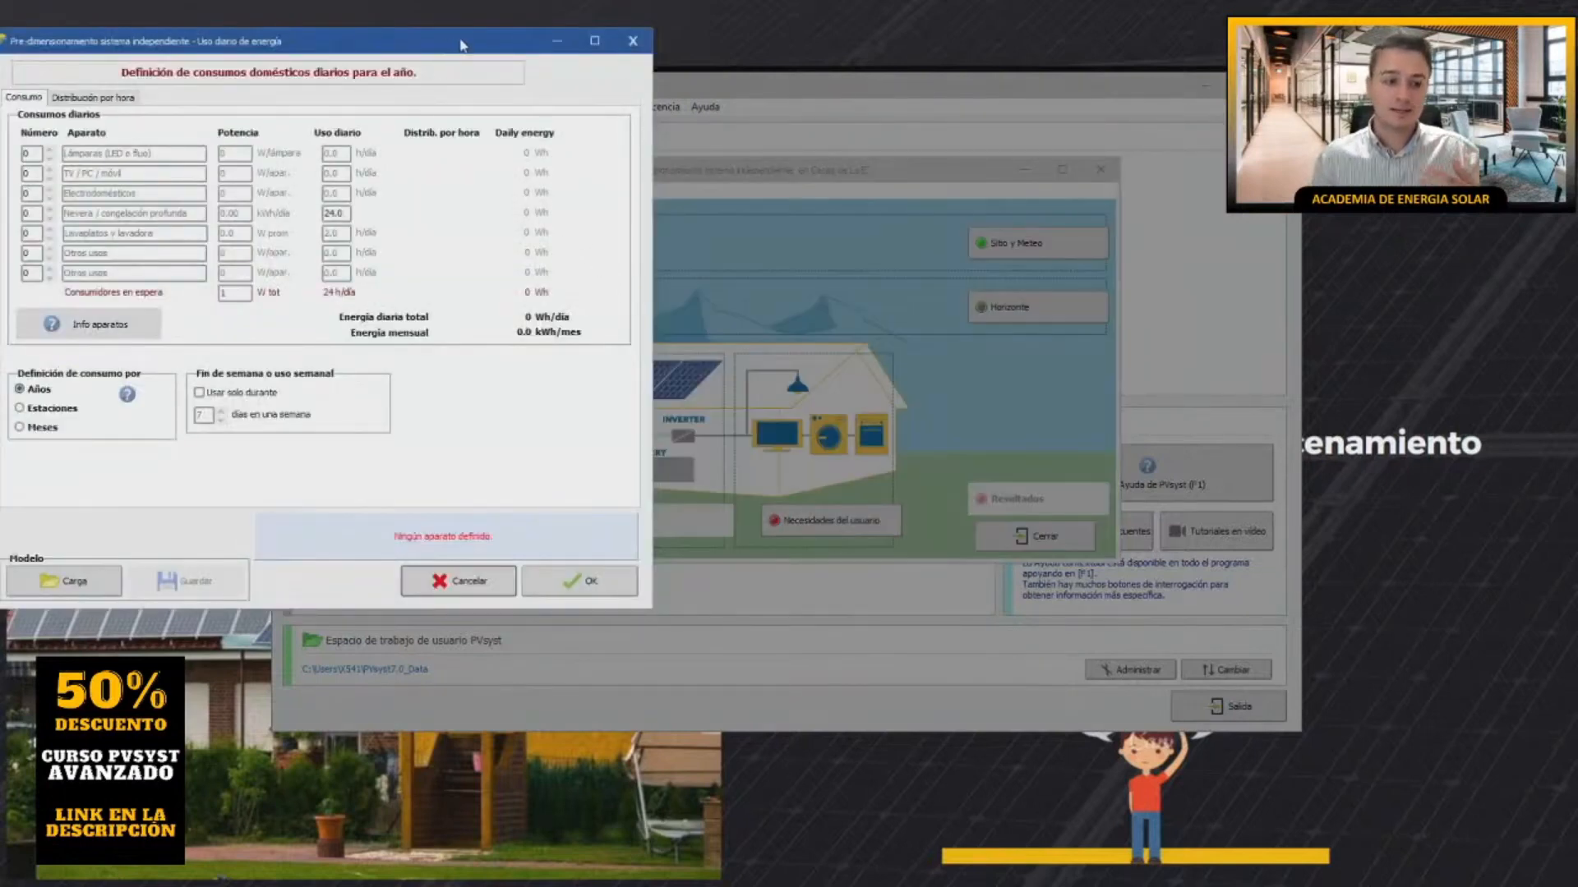
pyautogui.moveTo(471, 44); pyautogui.dragTo(862, 73)
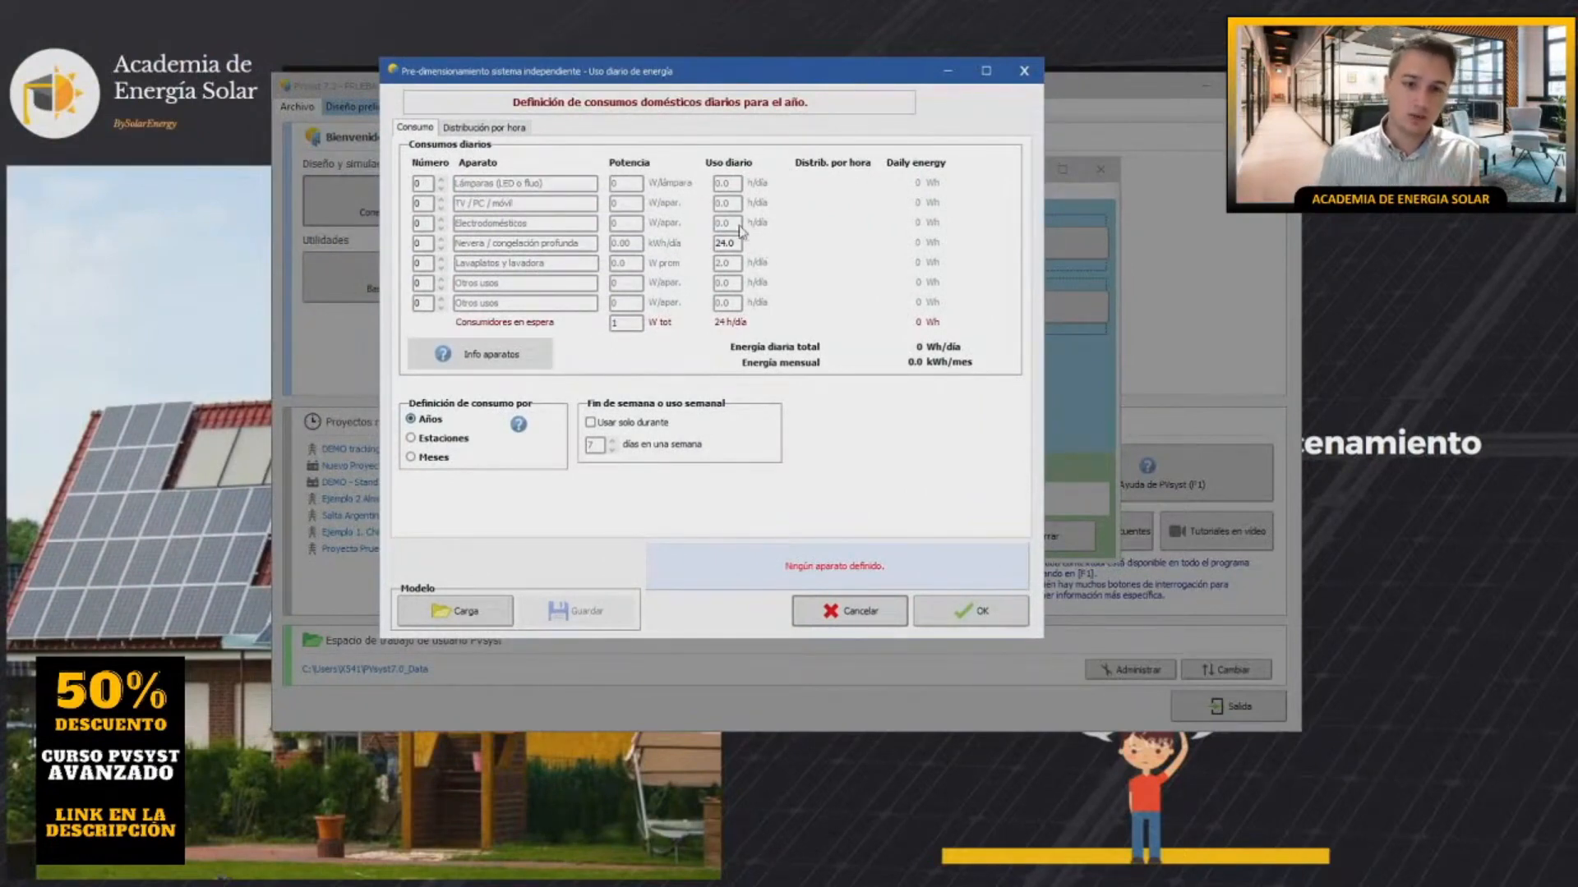
pyautogui.click(423, 183)
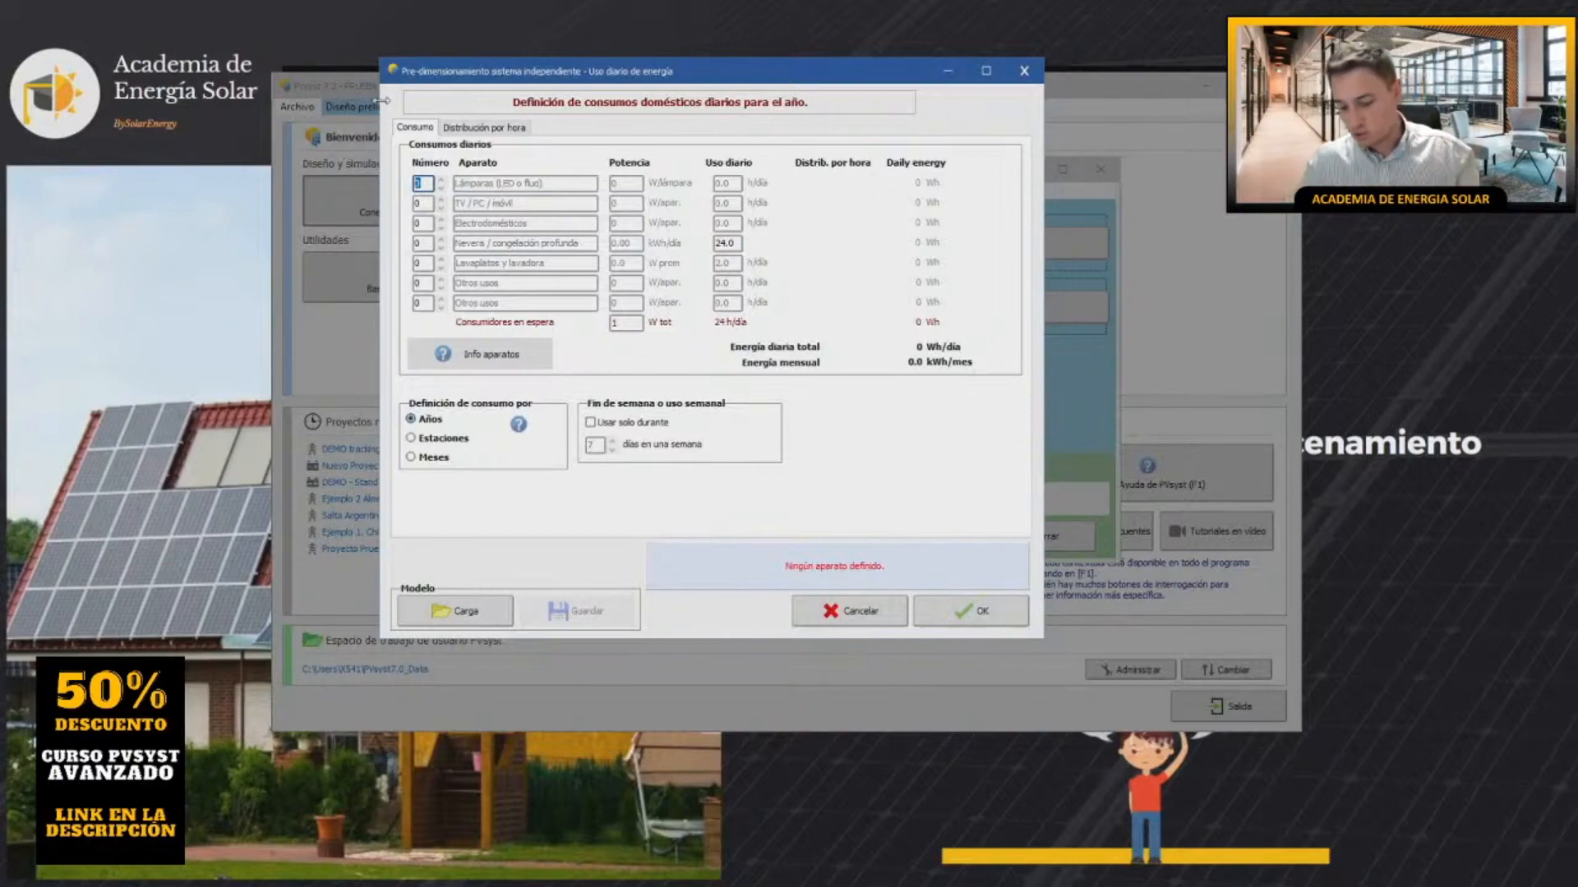
pyautogui.write('10')
pyautogui.moveTo(423, 205); pyautogui.dragTo(409, 222)
pyautogui.write('1')
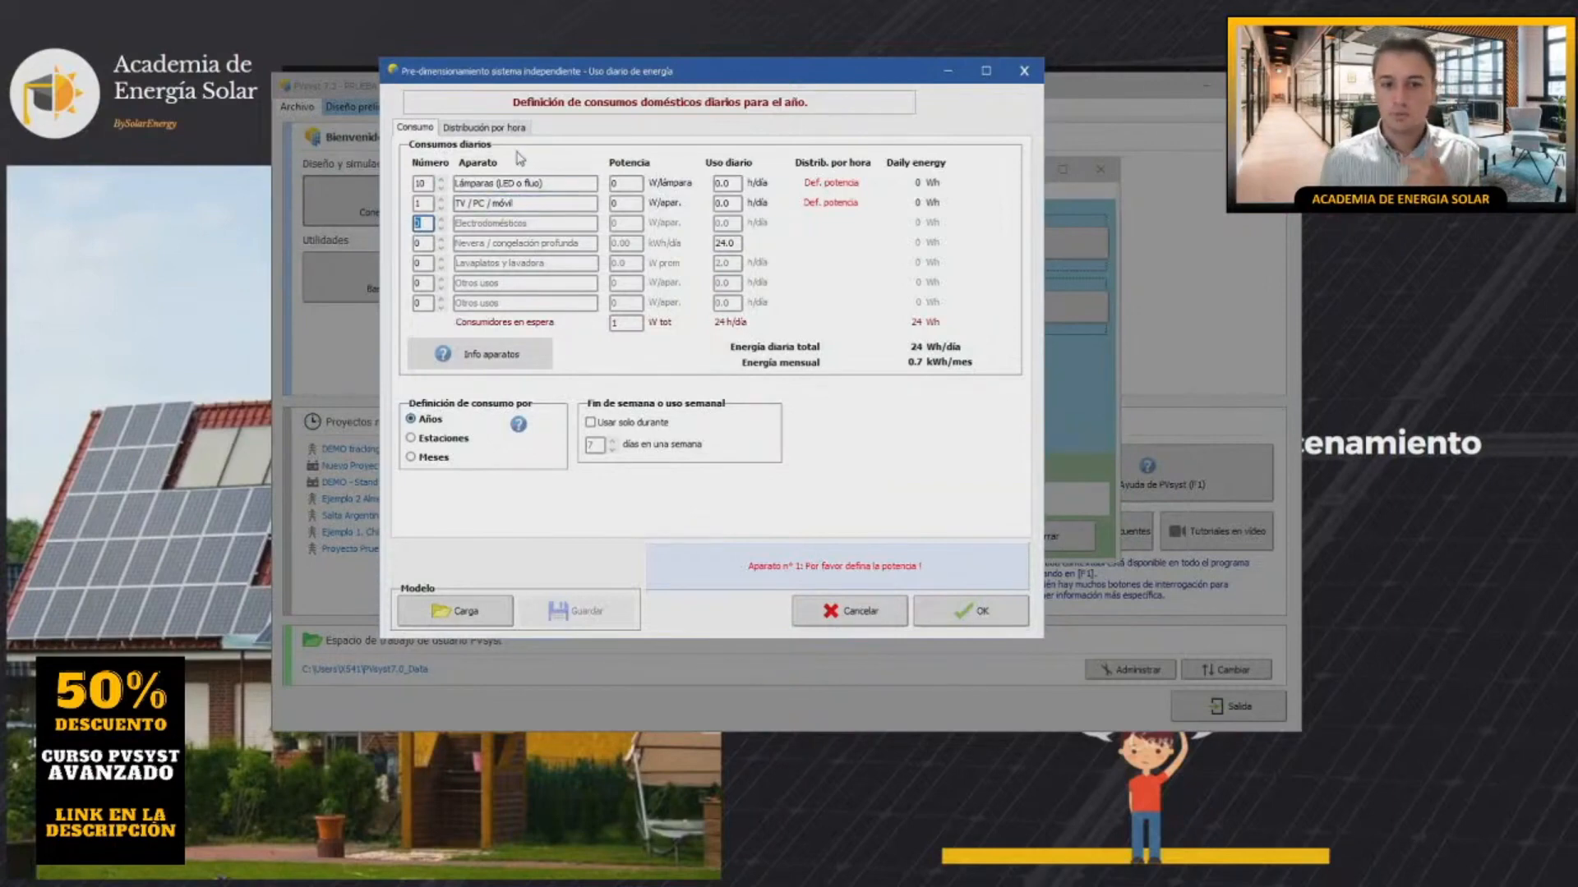
pyautogui.write('3')
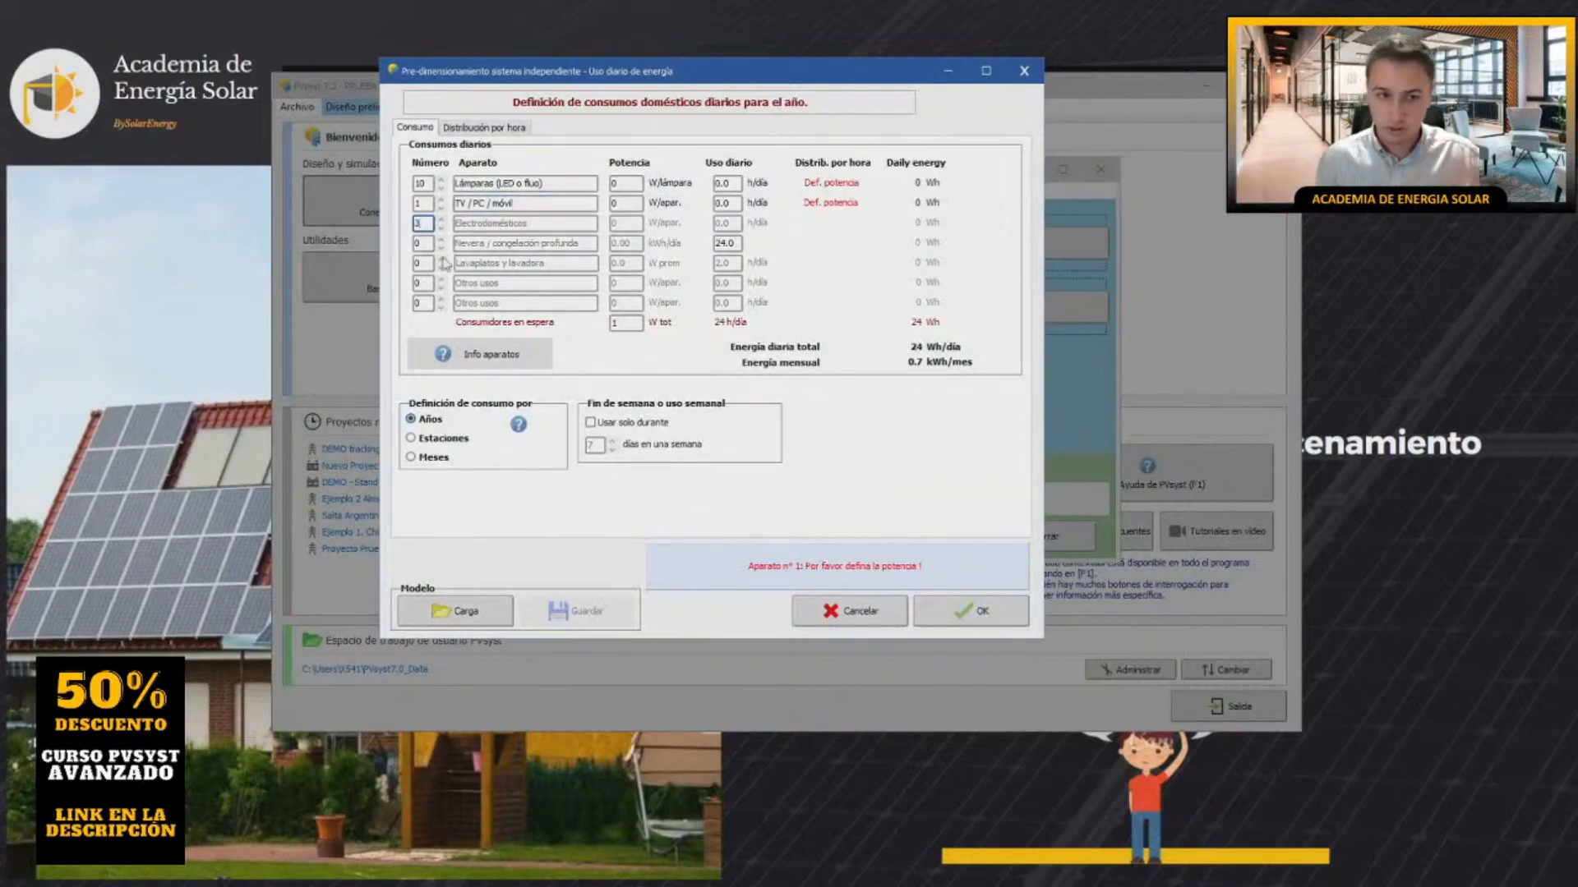
# Set the quantities to 1 fridge/deep-freezer, 2 dishwashers and washing machines, and 1 for the first other use.
pyautogui.click(423, 247)
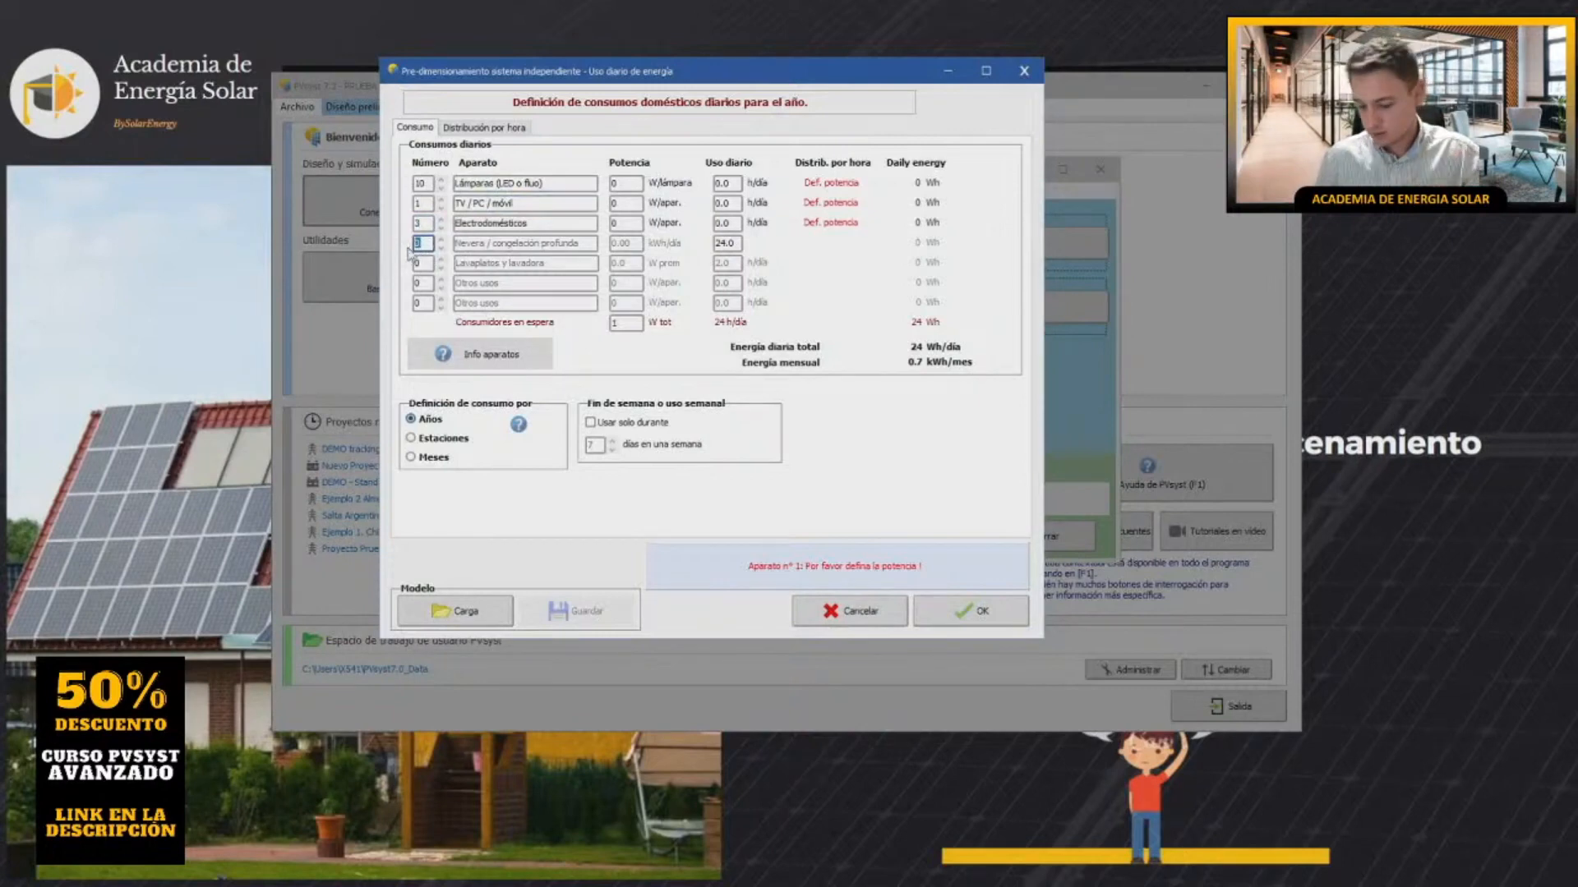
pyautogui.write('1')
pyautogui.click(418, 263)
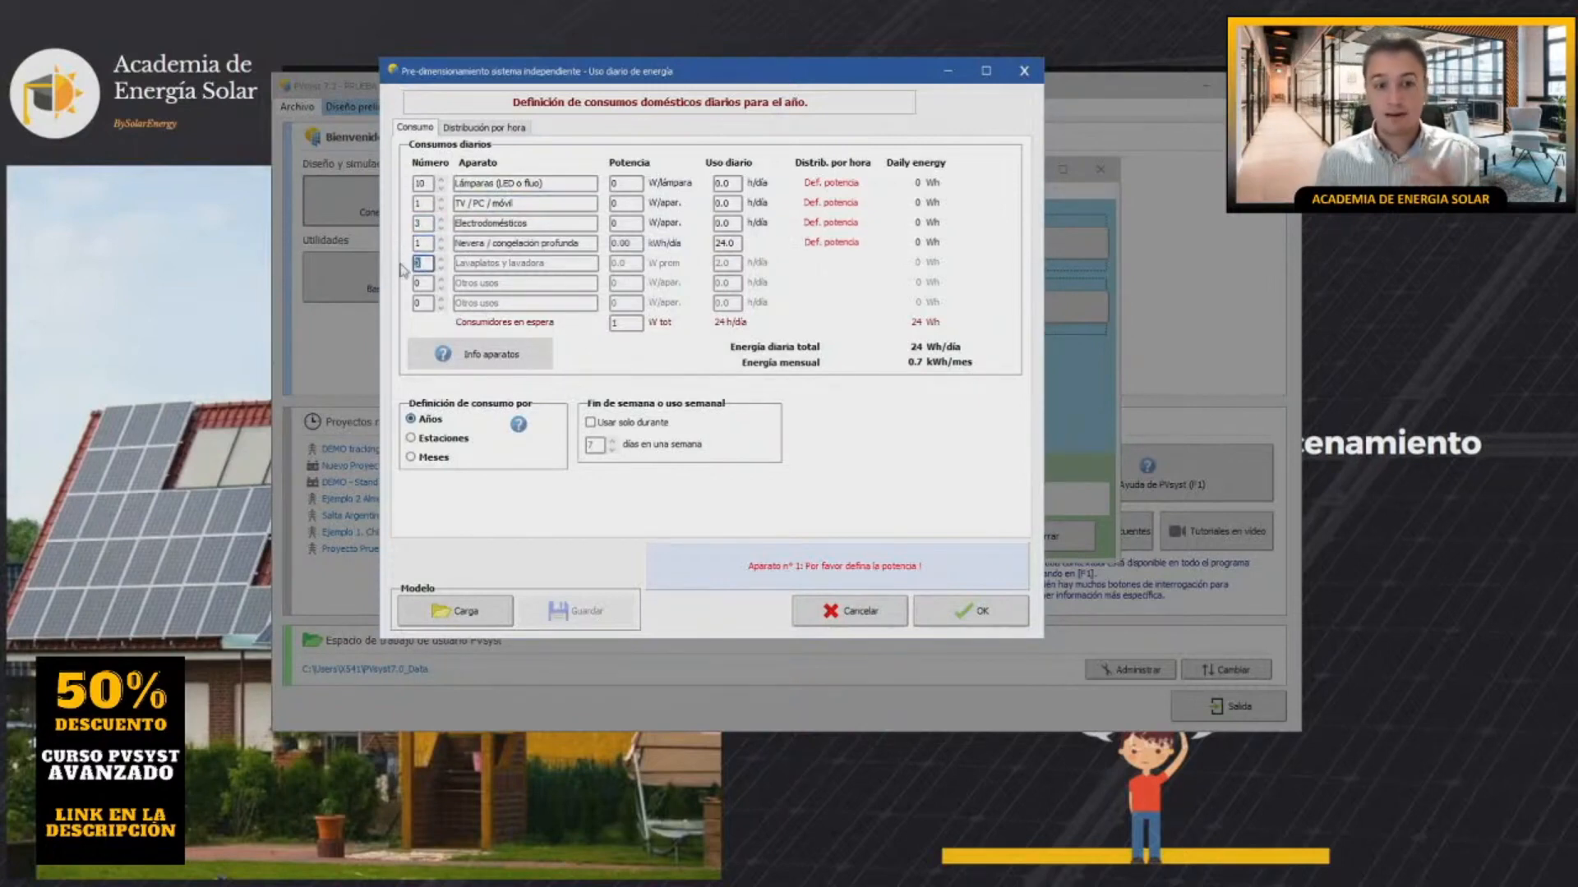
pyautogui.write('2')
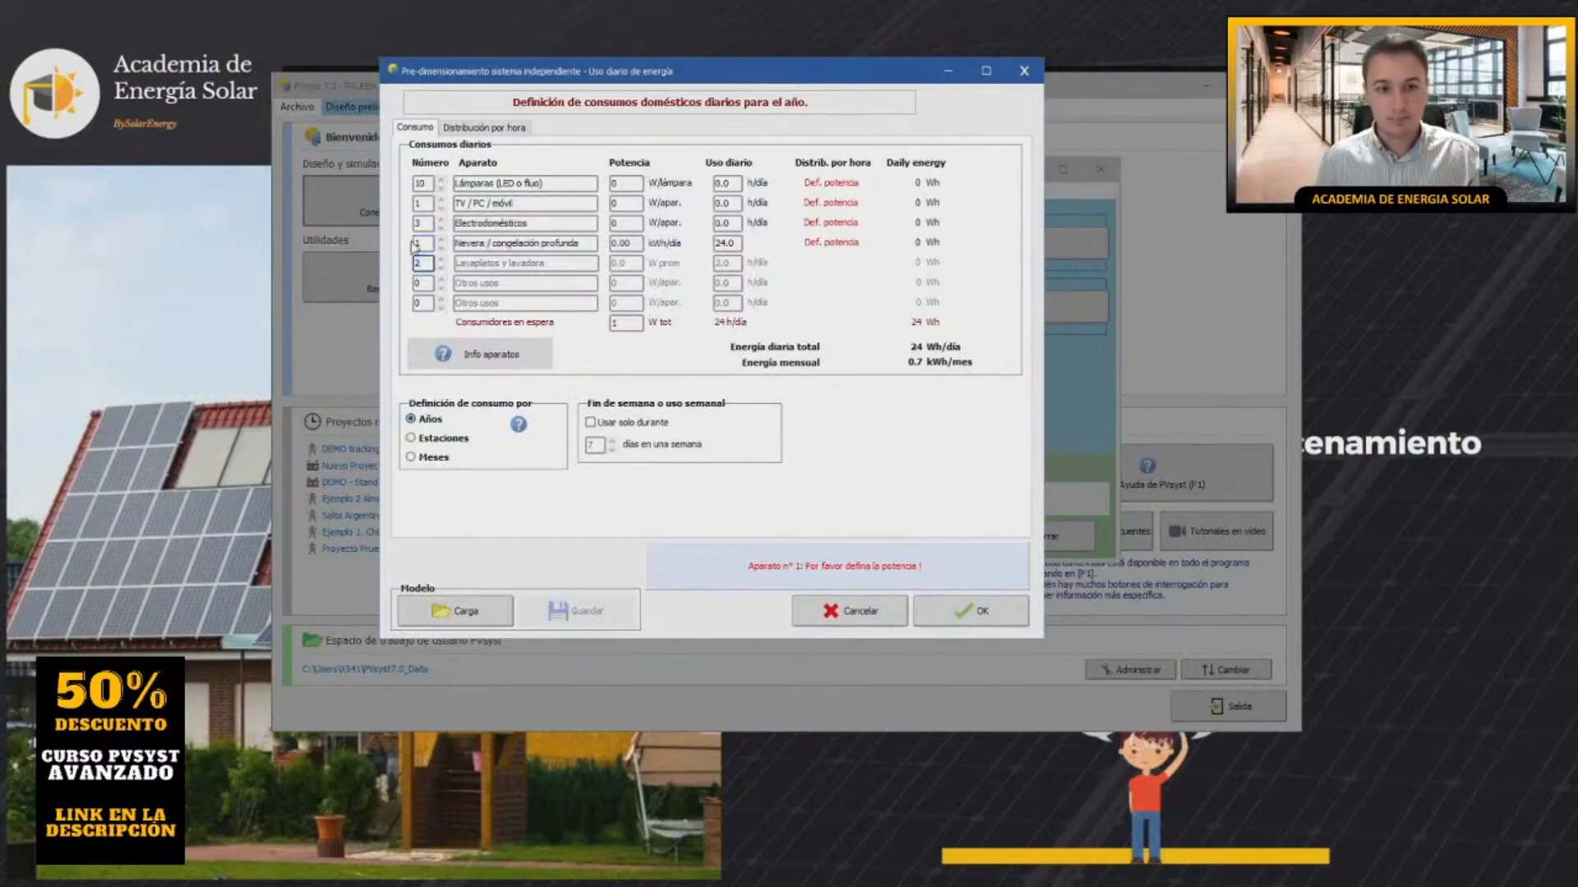
pyautogui.click(419, 283)
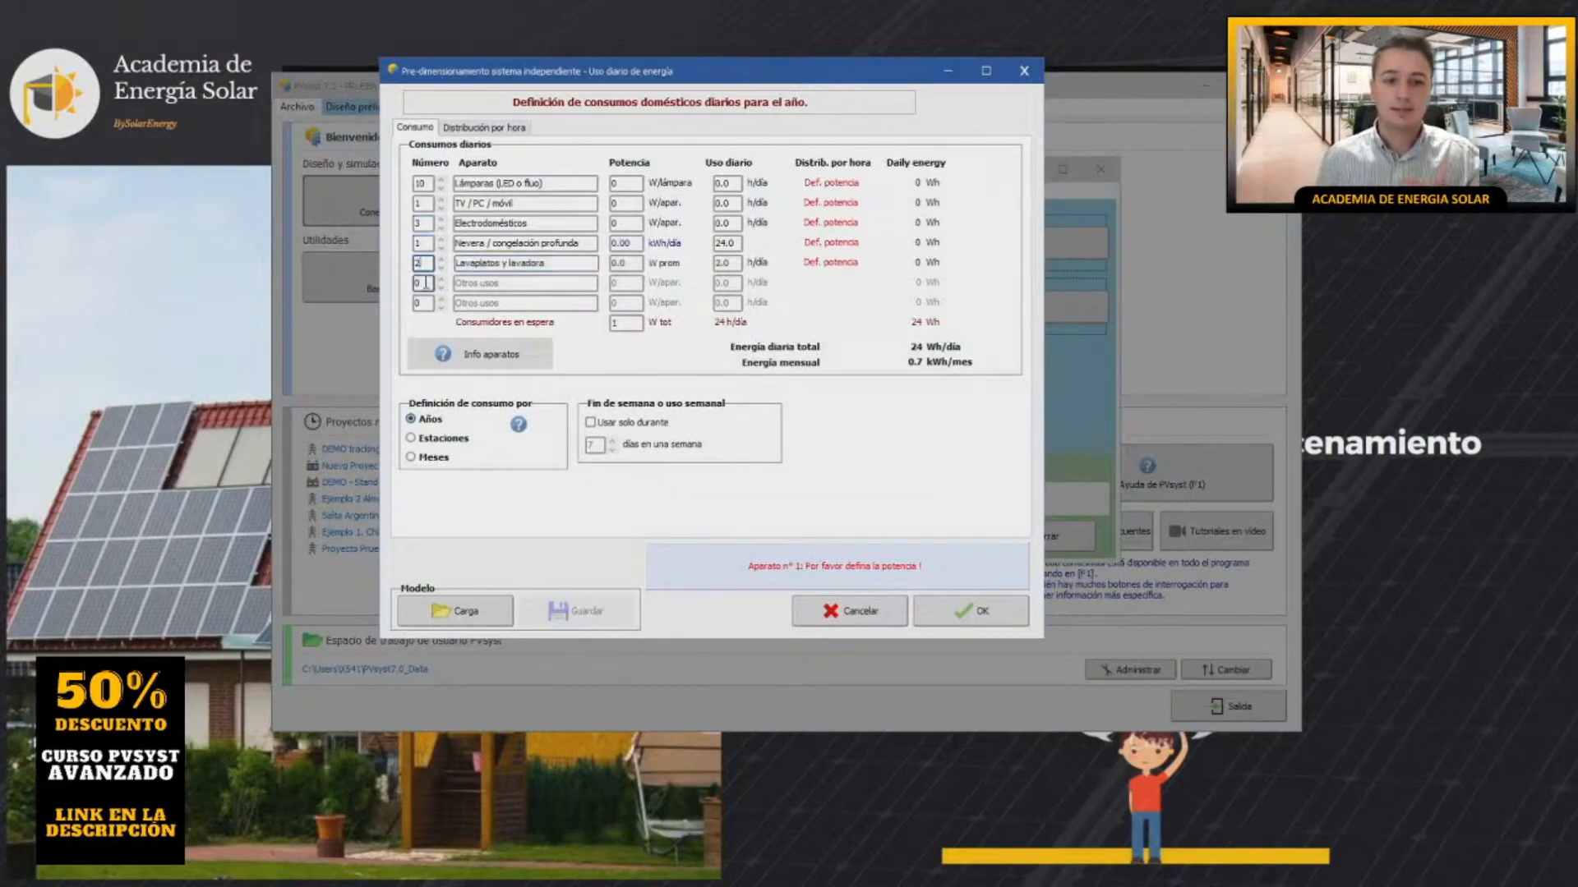
pyautogui.write('1')
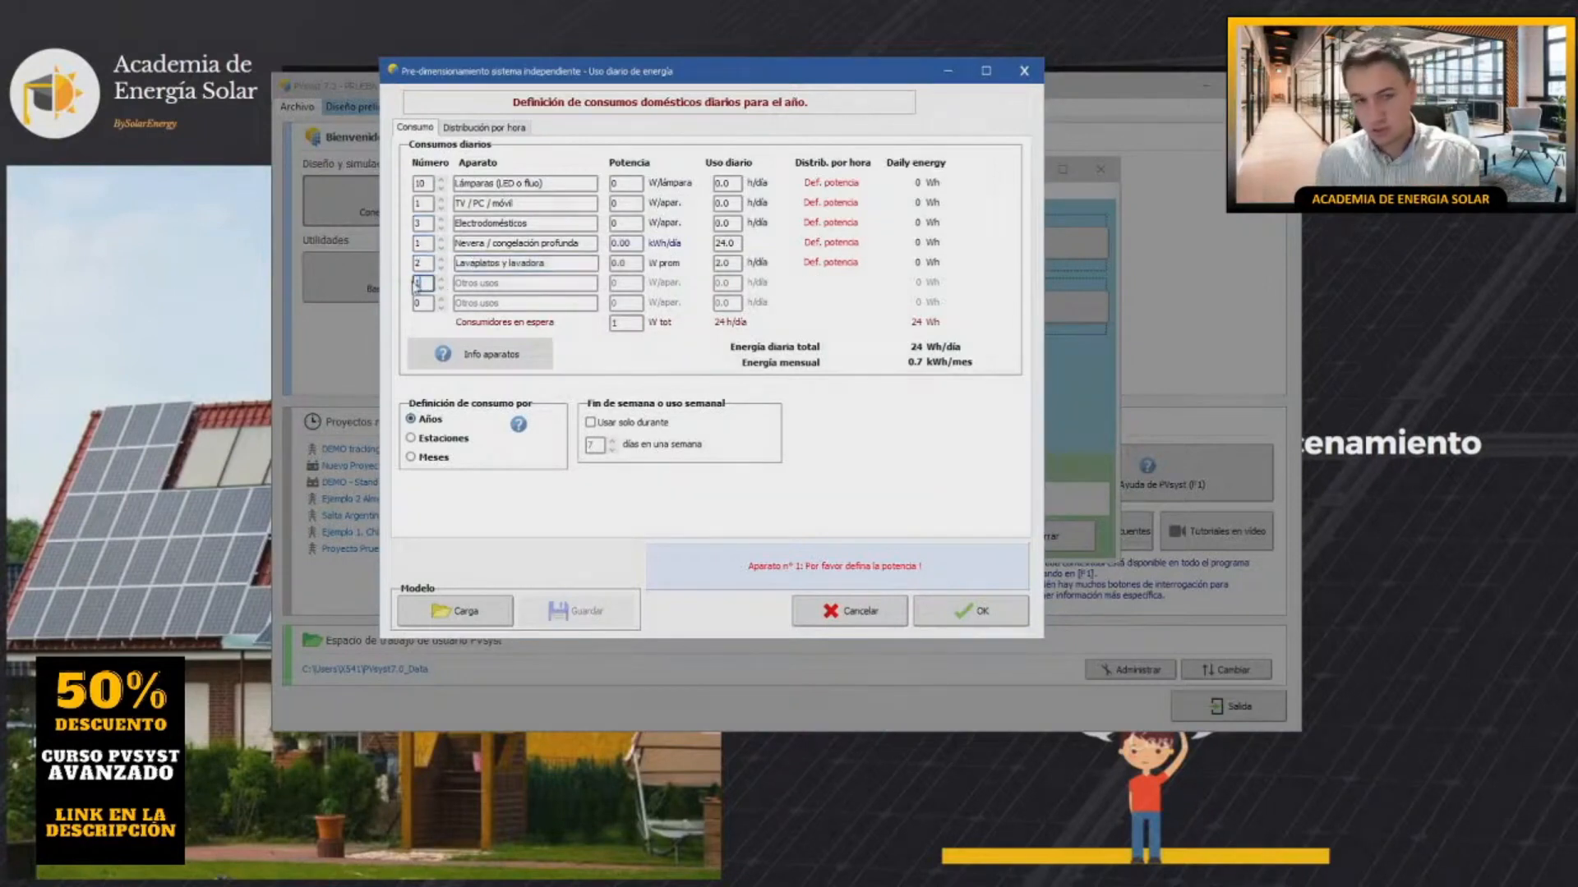
# Set the unit power to 20 W for lamps, 80 W for TV/PC/mobile and 1000 W for domestic appliances.
pyautogui.click(625, 183)
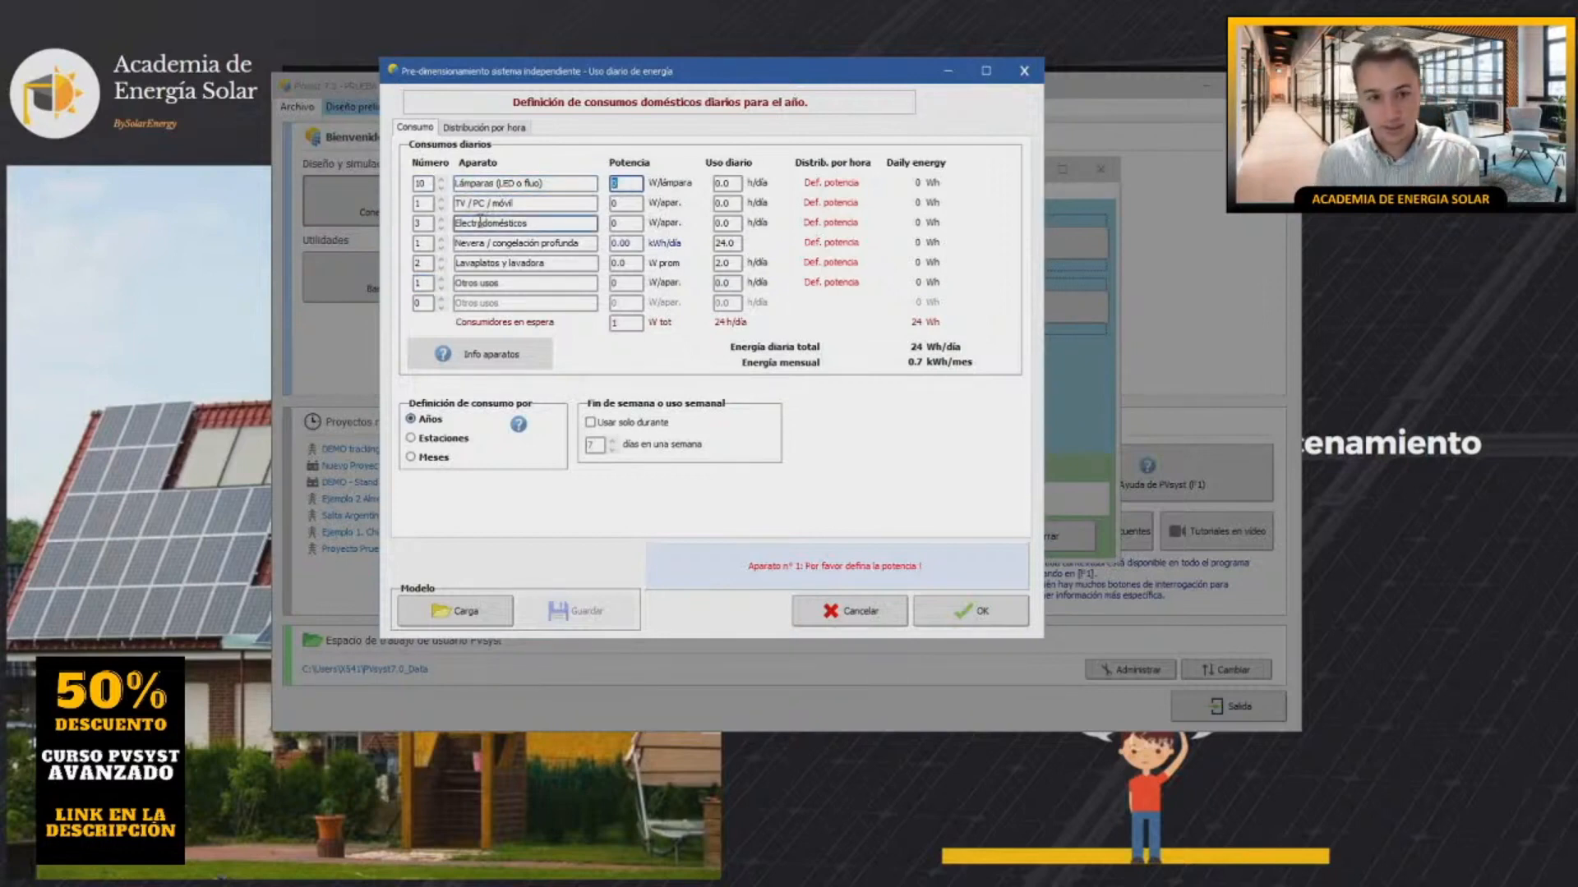
pyautogui.write('20')
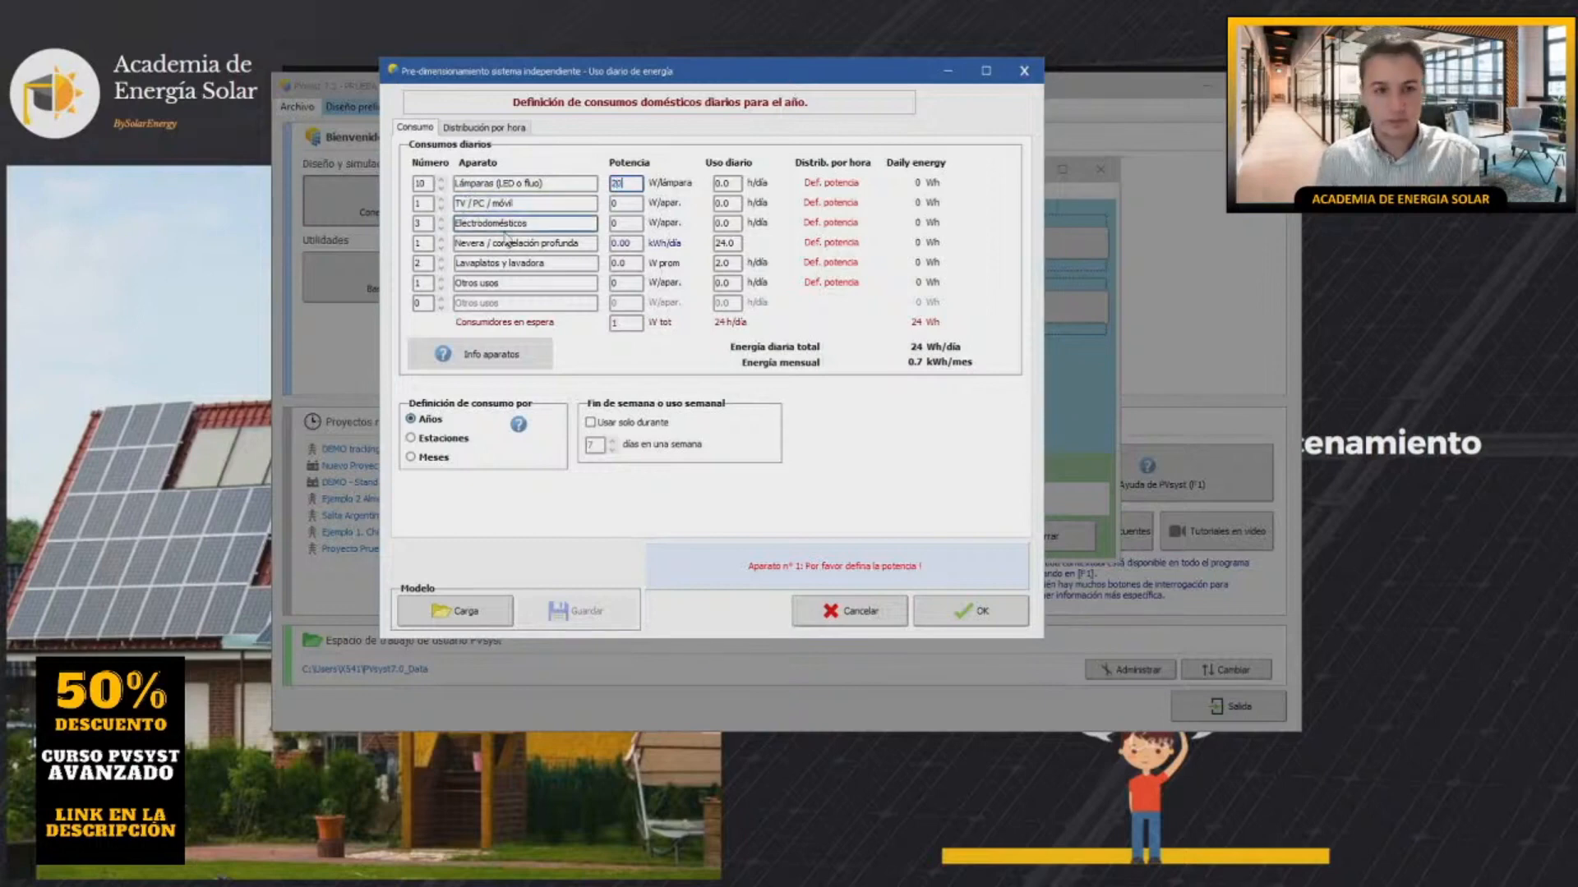
pyautogui.click(628, 224)
pyautogui.click(624, 205)
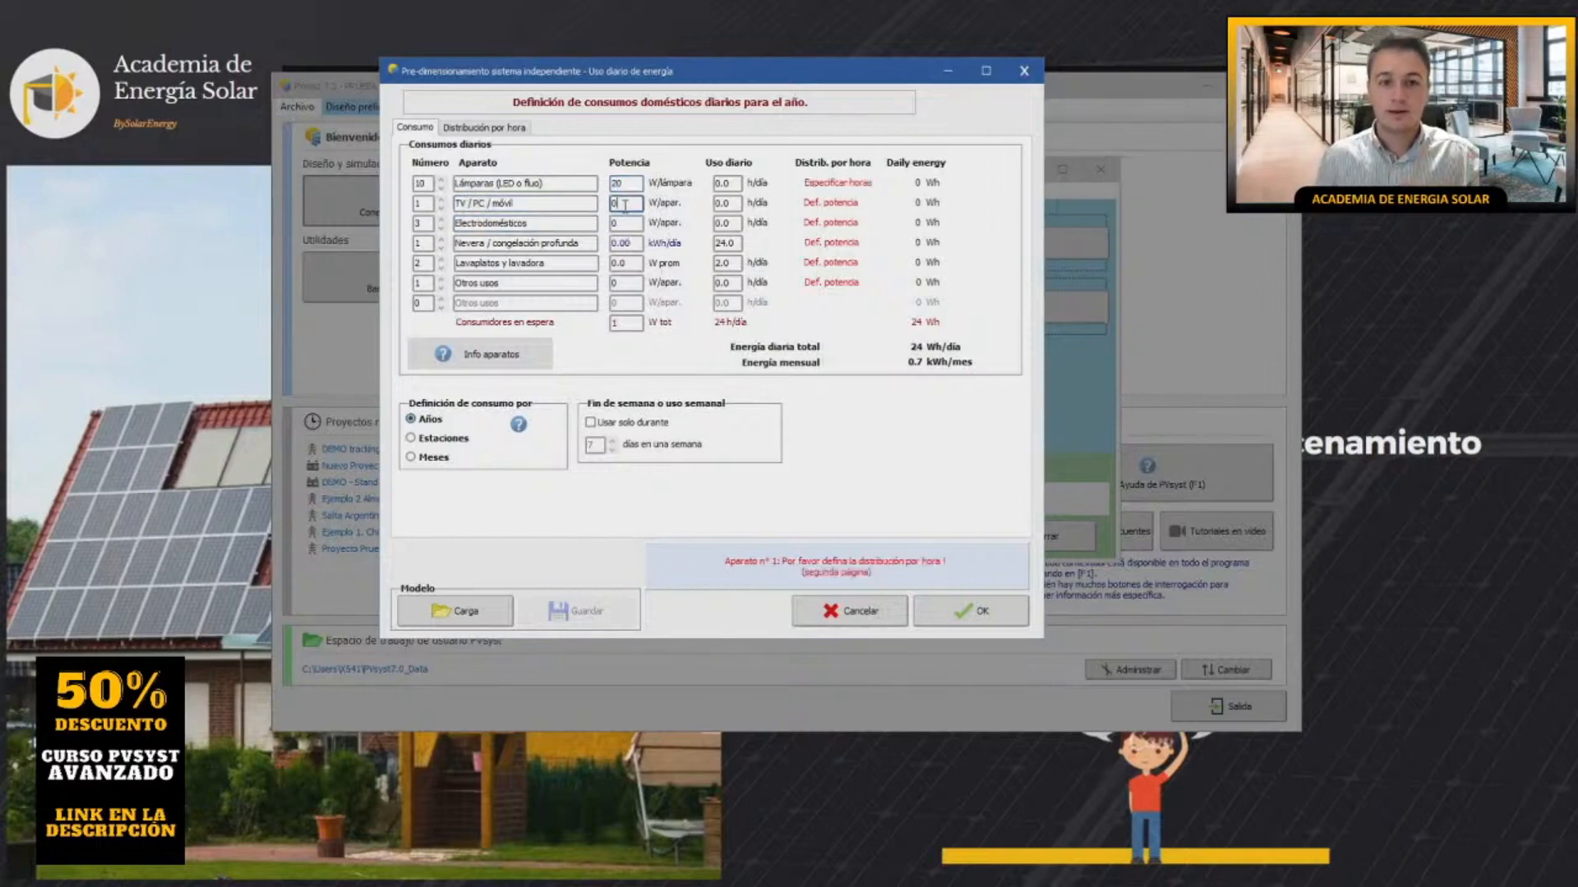
pyautogui.write('80')
pyautogui.click(625, 223)
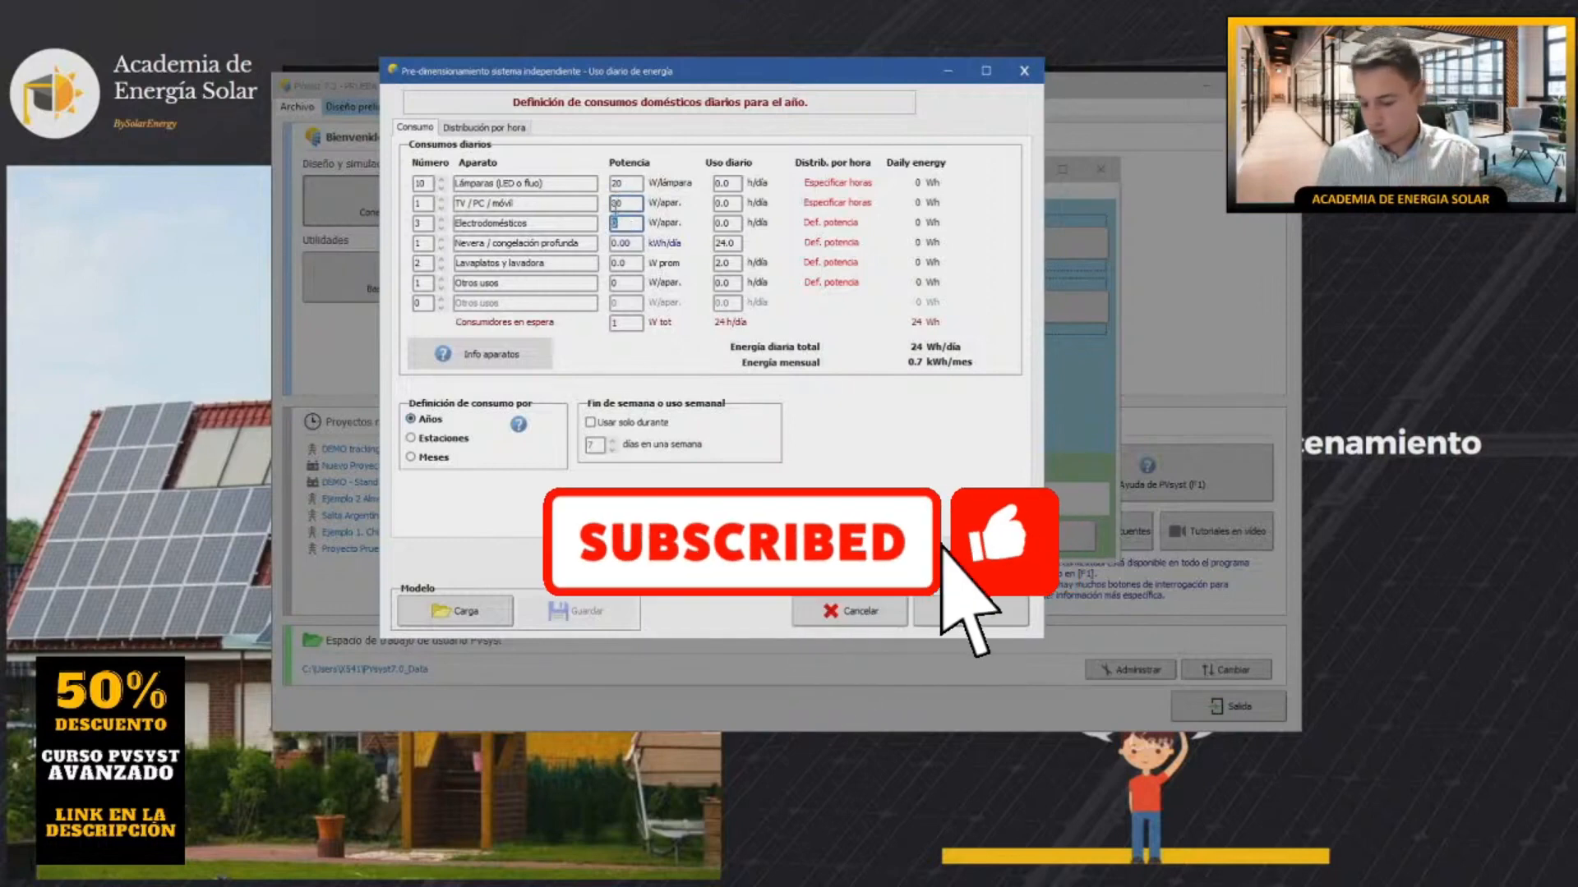
pyautogui.write('1000')
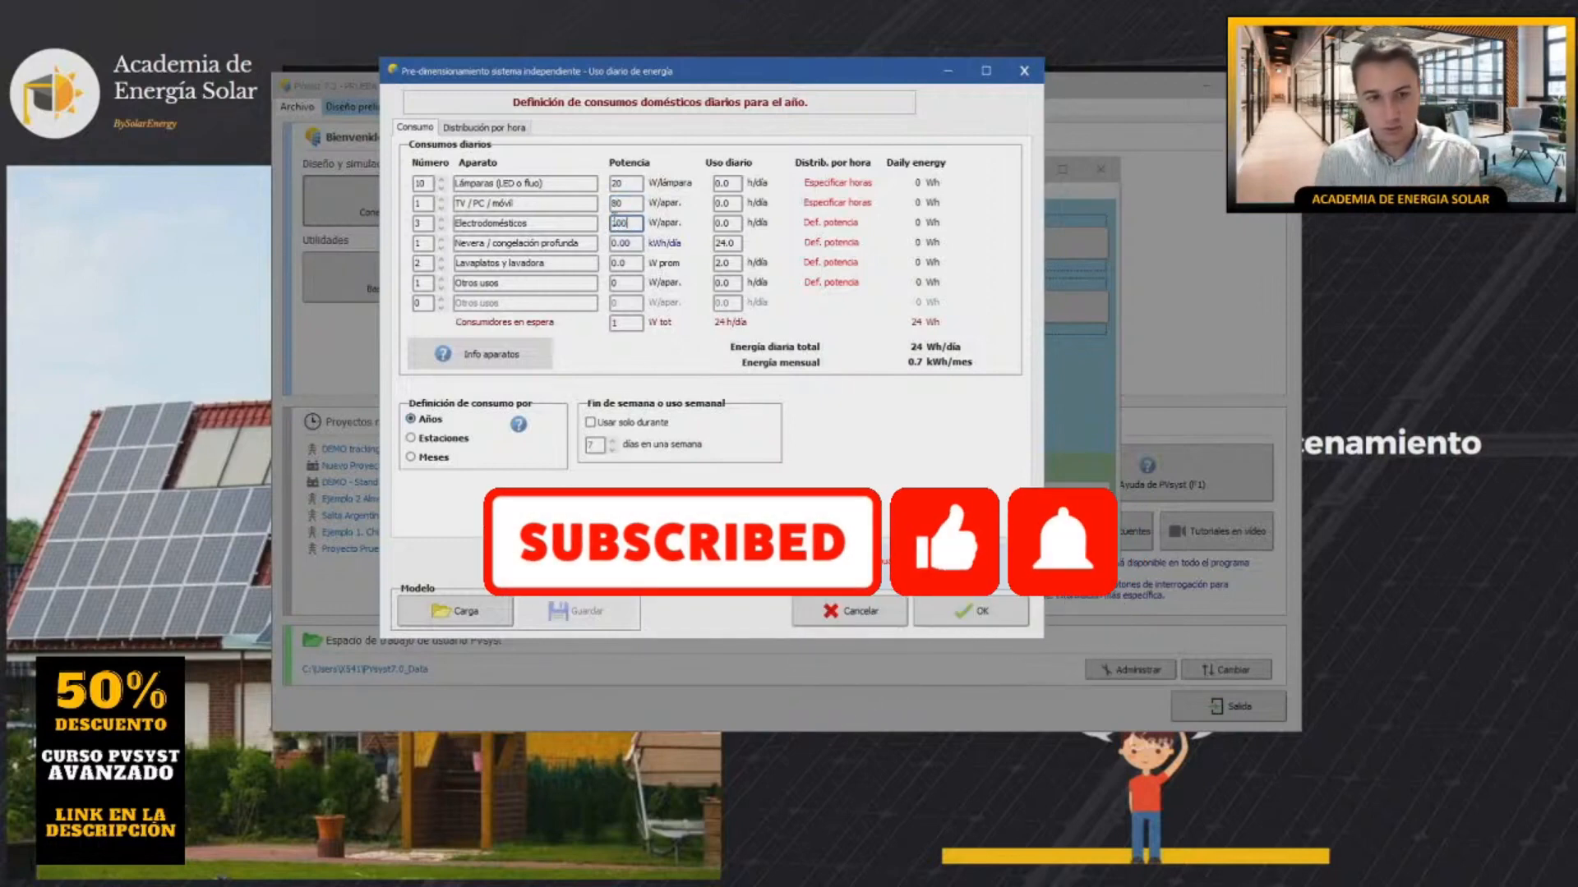
# Look up the typical consumption of common appliances in the appliance information, enlarging the help window to read it.
pyautogui.click(627, 241)
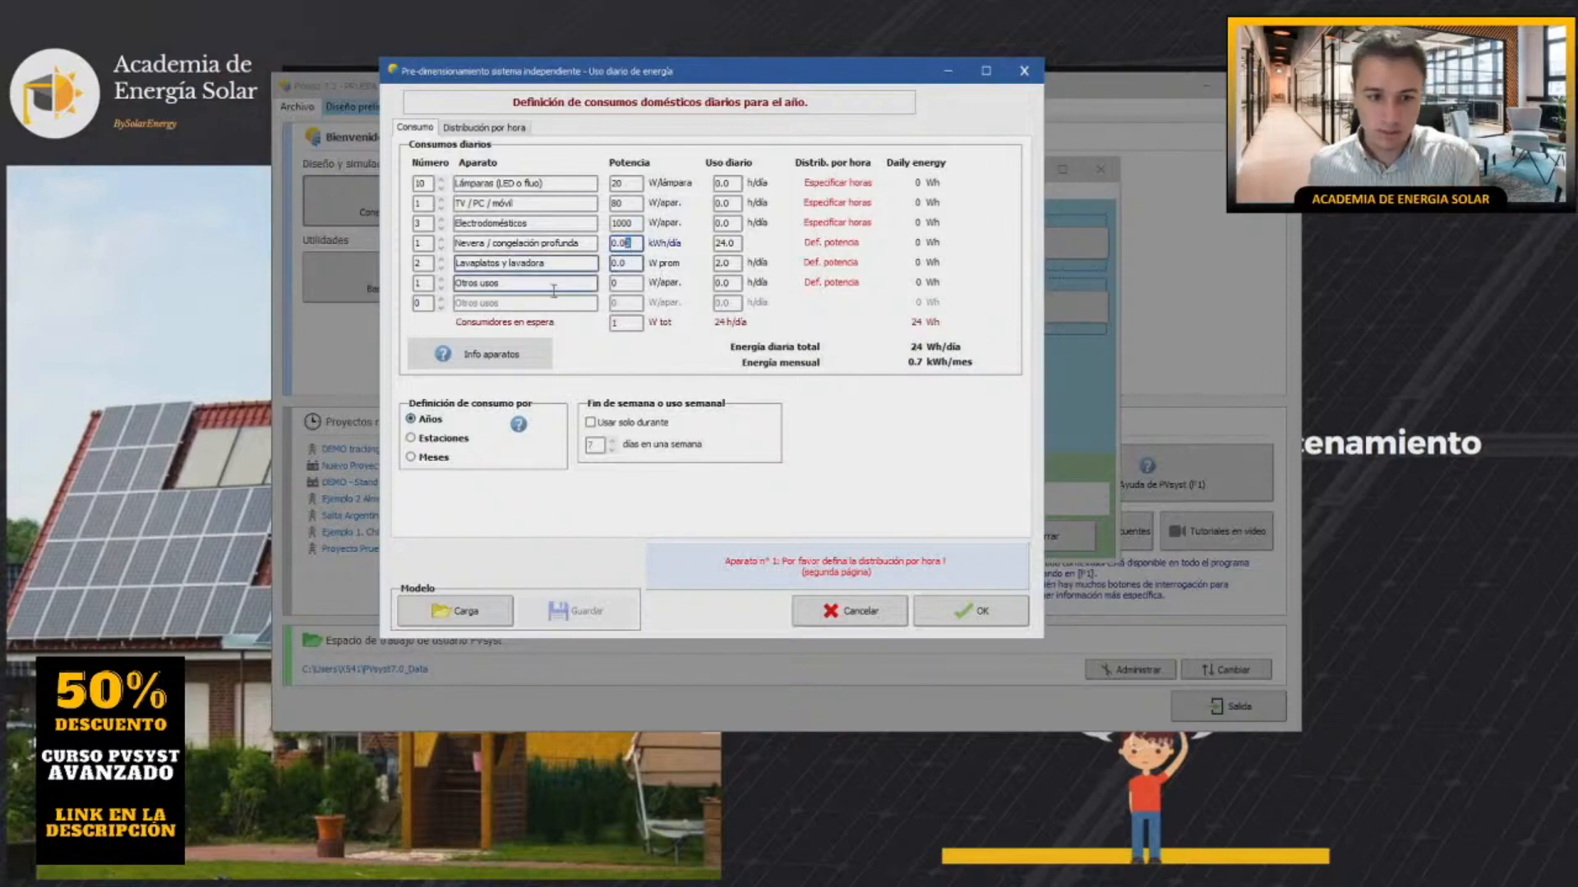
pyautogui.click(528, 349)
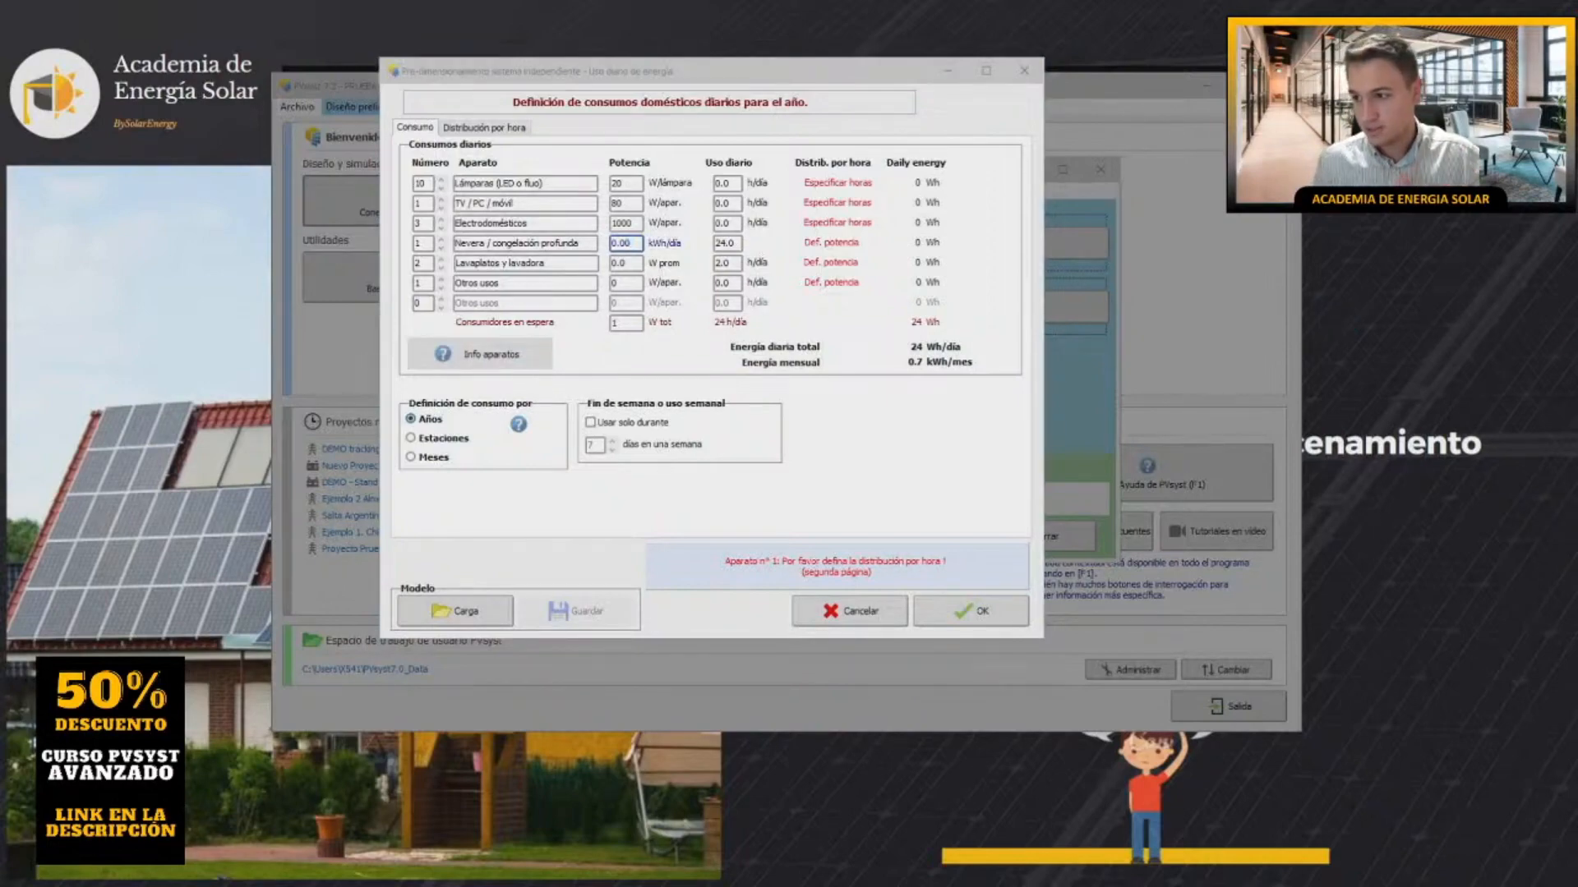
pyautogui.moveTo(1576, 49); pyautogui.dragTo(597, 130)
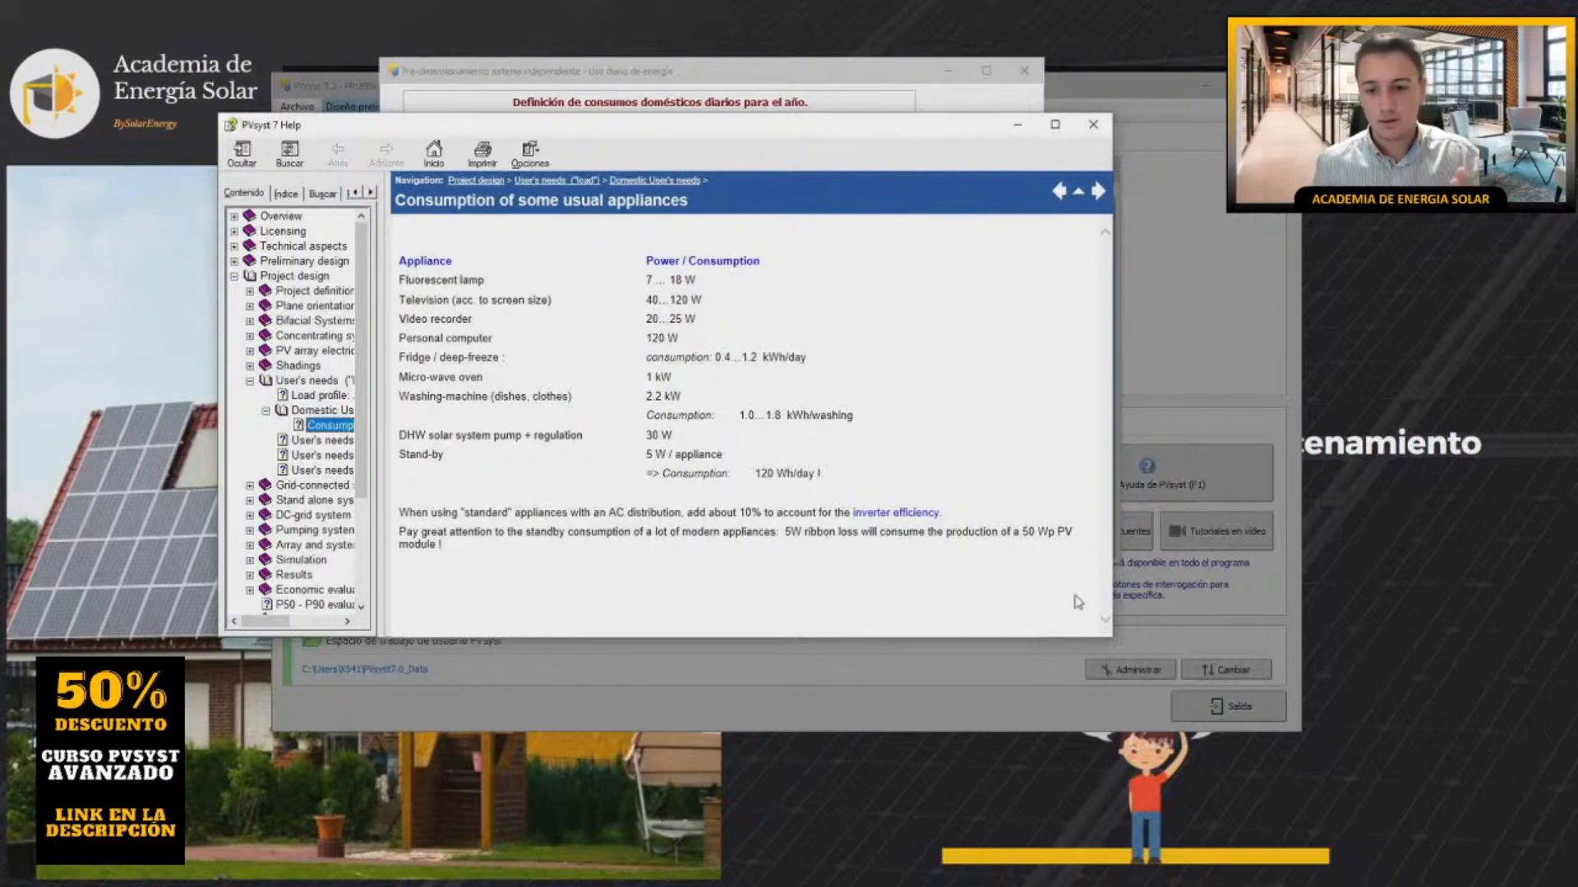
pyautogui.moveTo(1112, 637); pyautogui.dragTo(1186, 647)
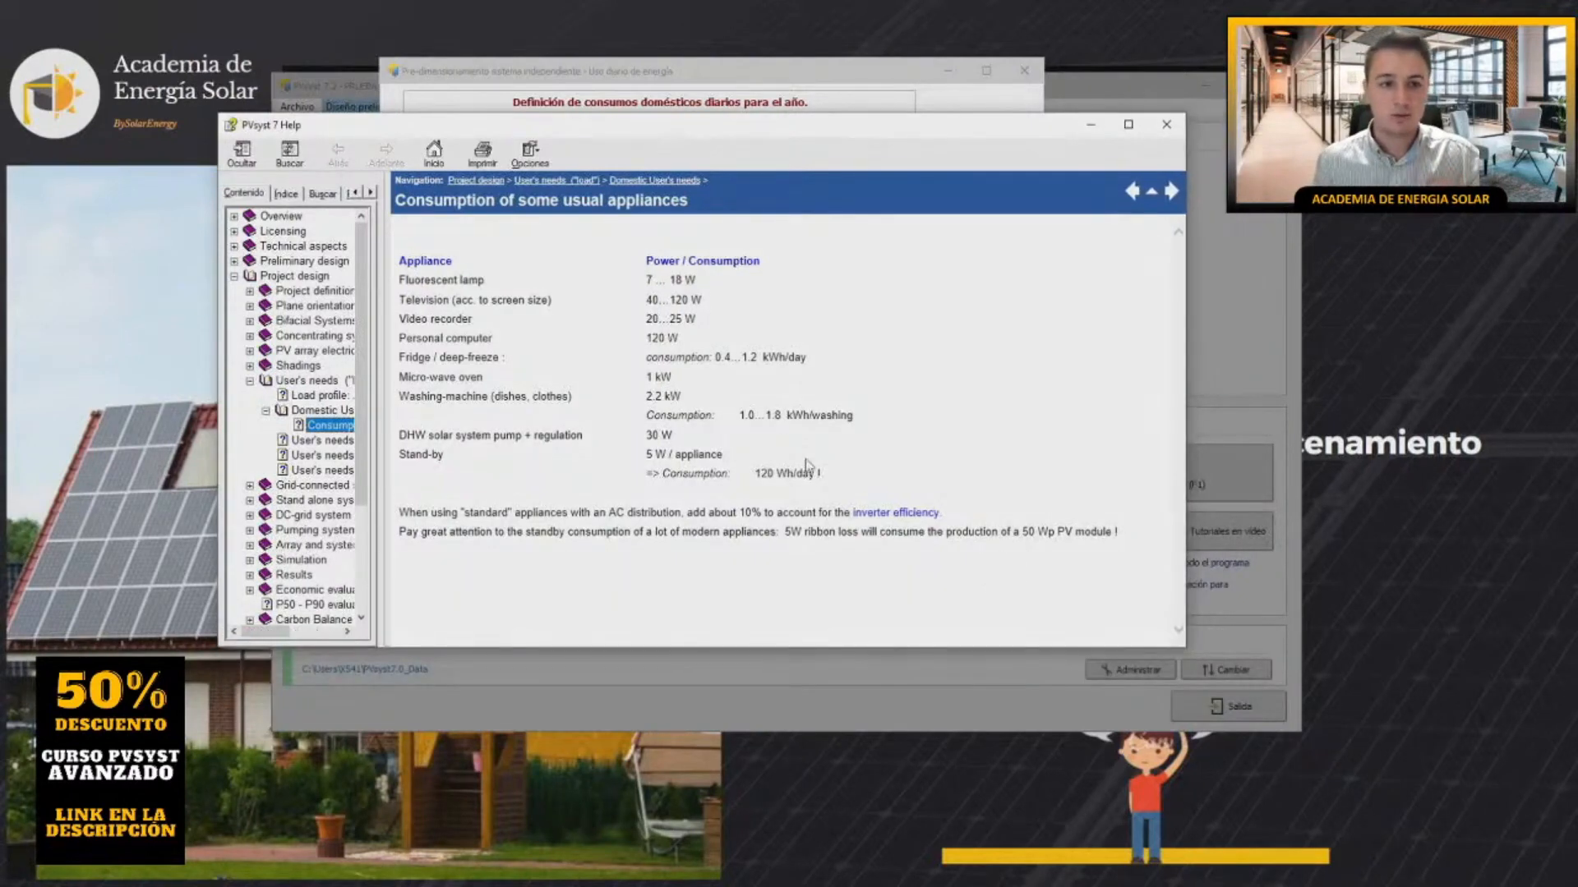
# Close the appliance consumption help and set the fridge/deep-freezer consumption to 1.00 kWh/day.
pyautogui.click(609, 320)
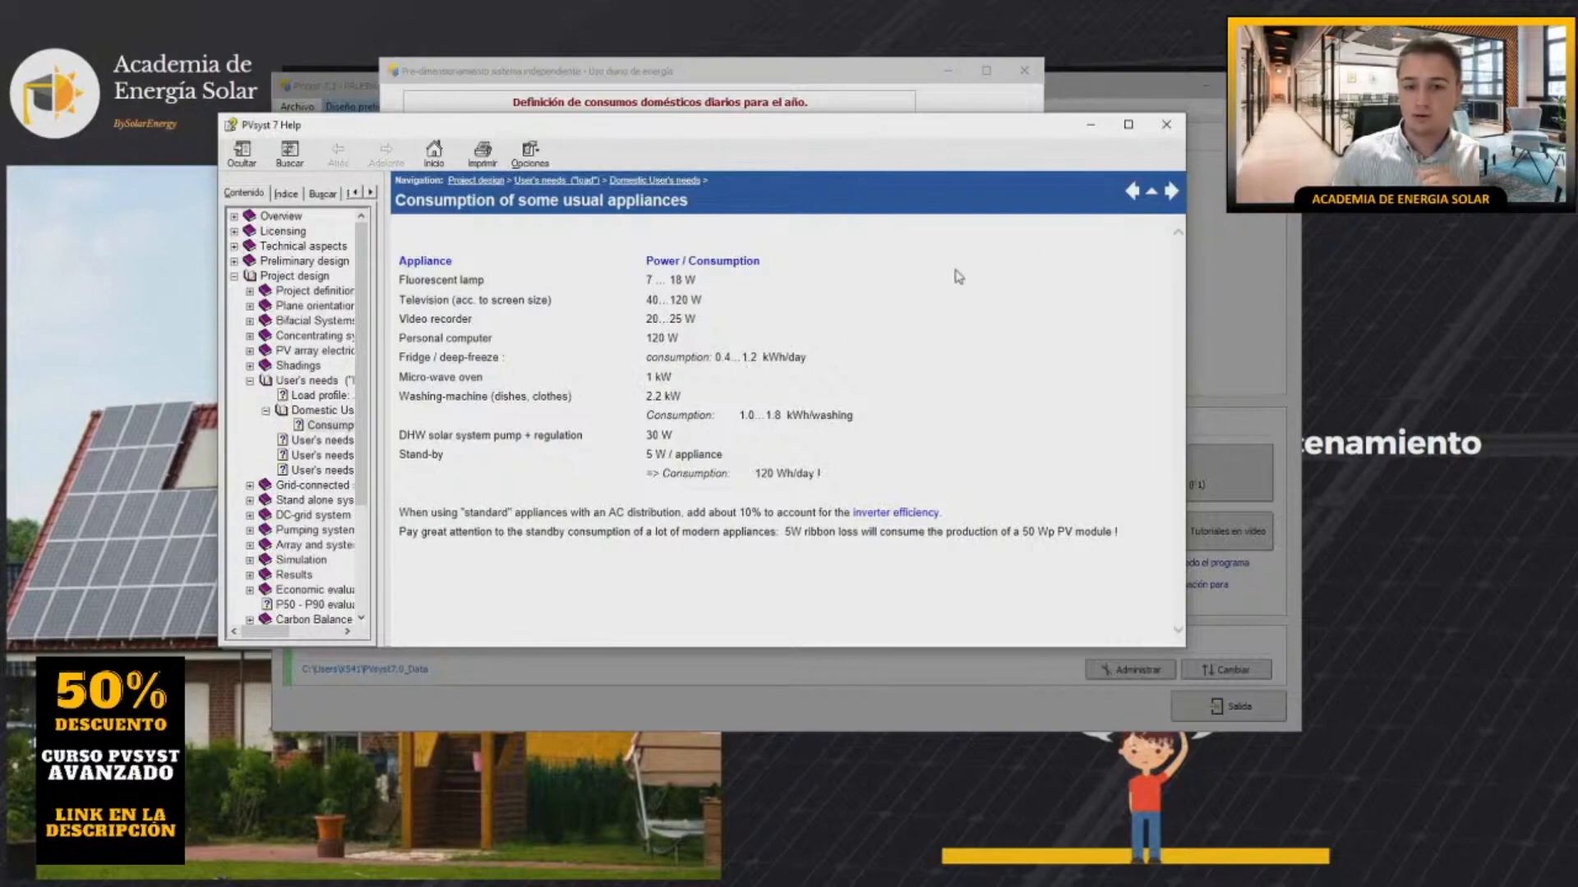
pyautogui.click(1167, 125)
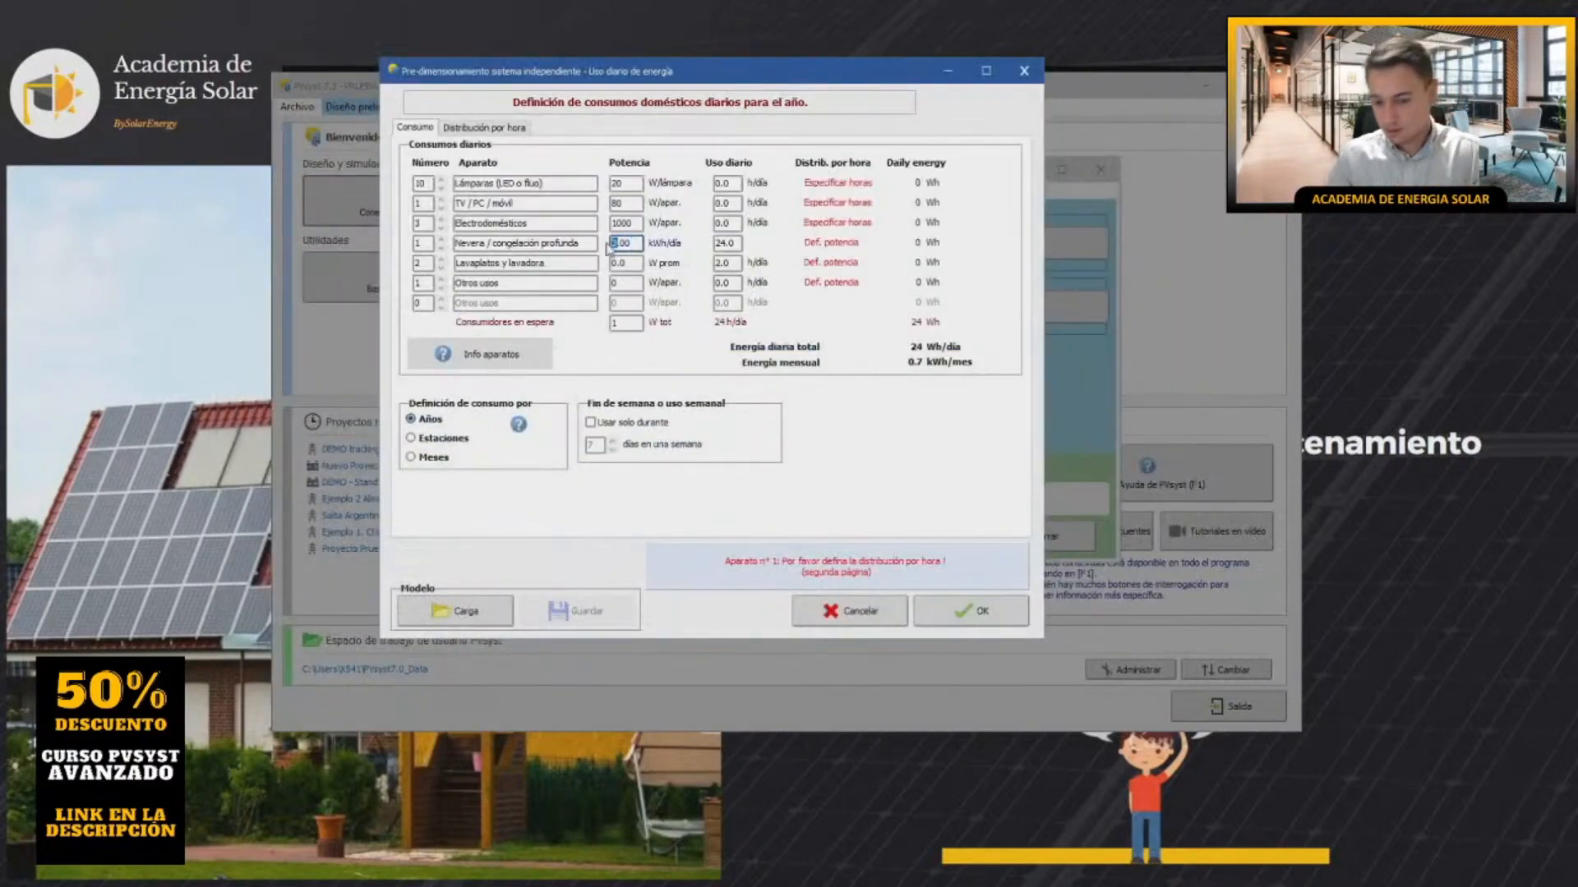
pyautogui.moveTo(349, 881)
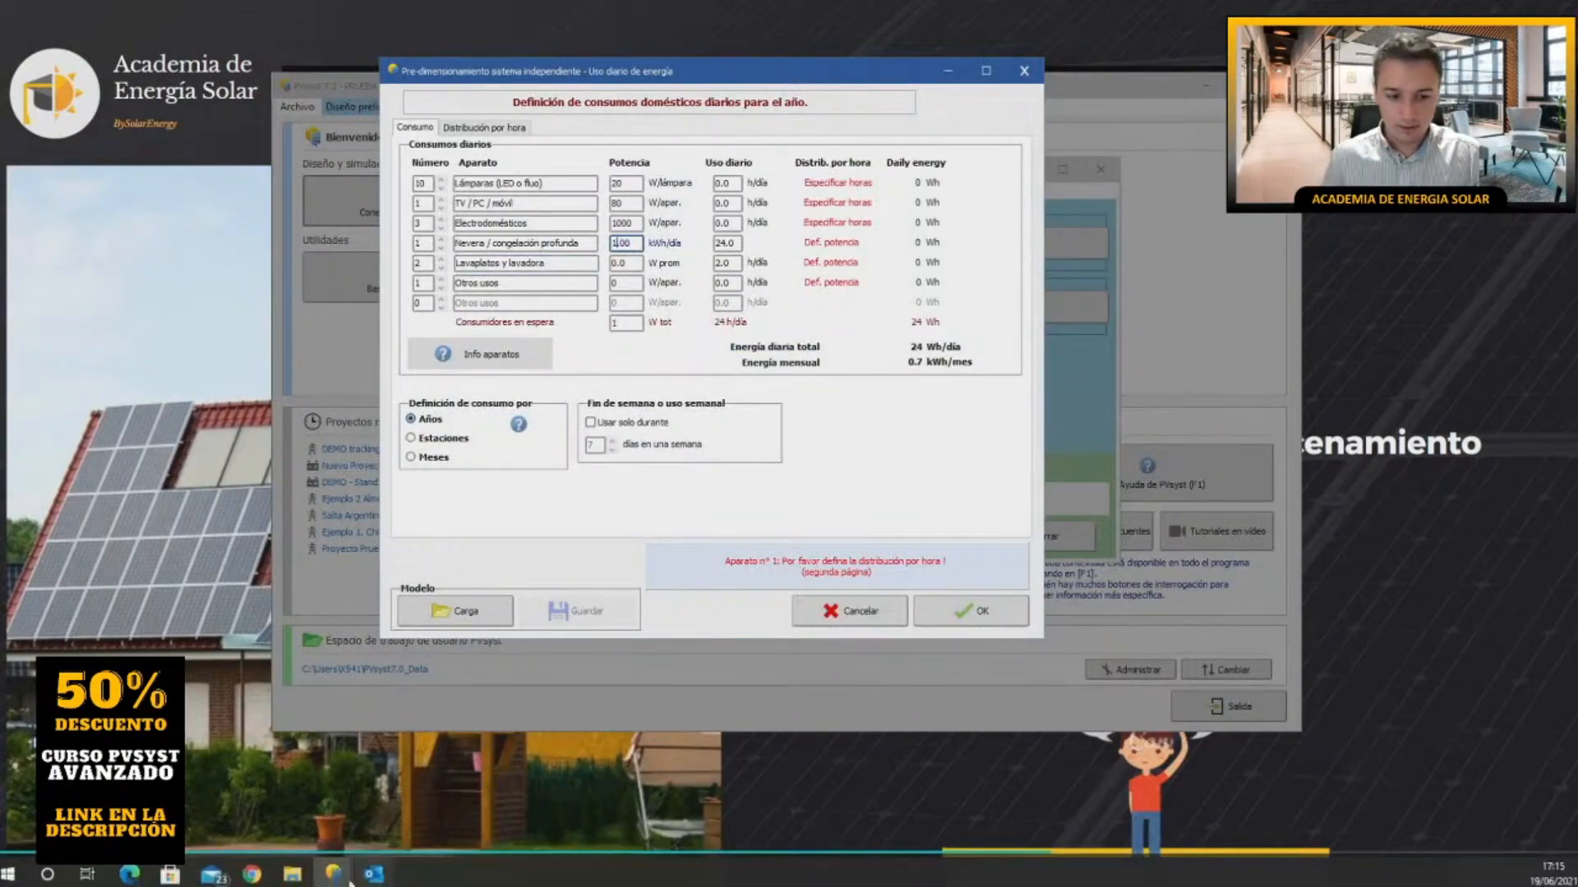
# Recheck the washing machine's typical power in the appliance help and set the dishwashers and washing machines to 2200 W.
pyautogui.click(419, 793)
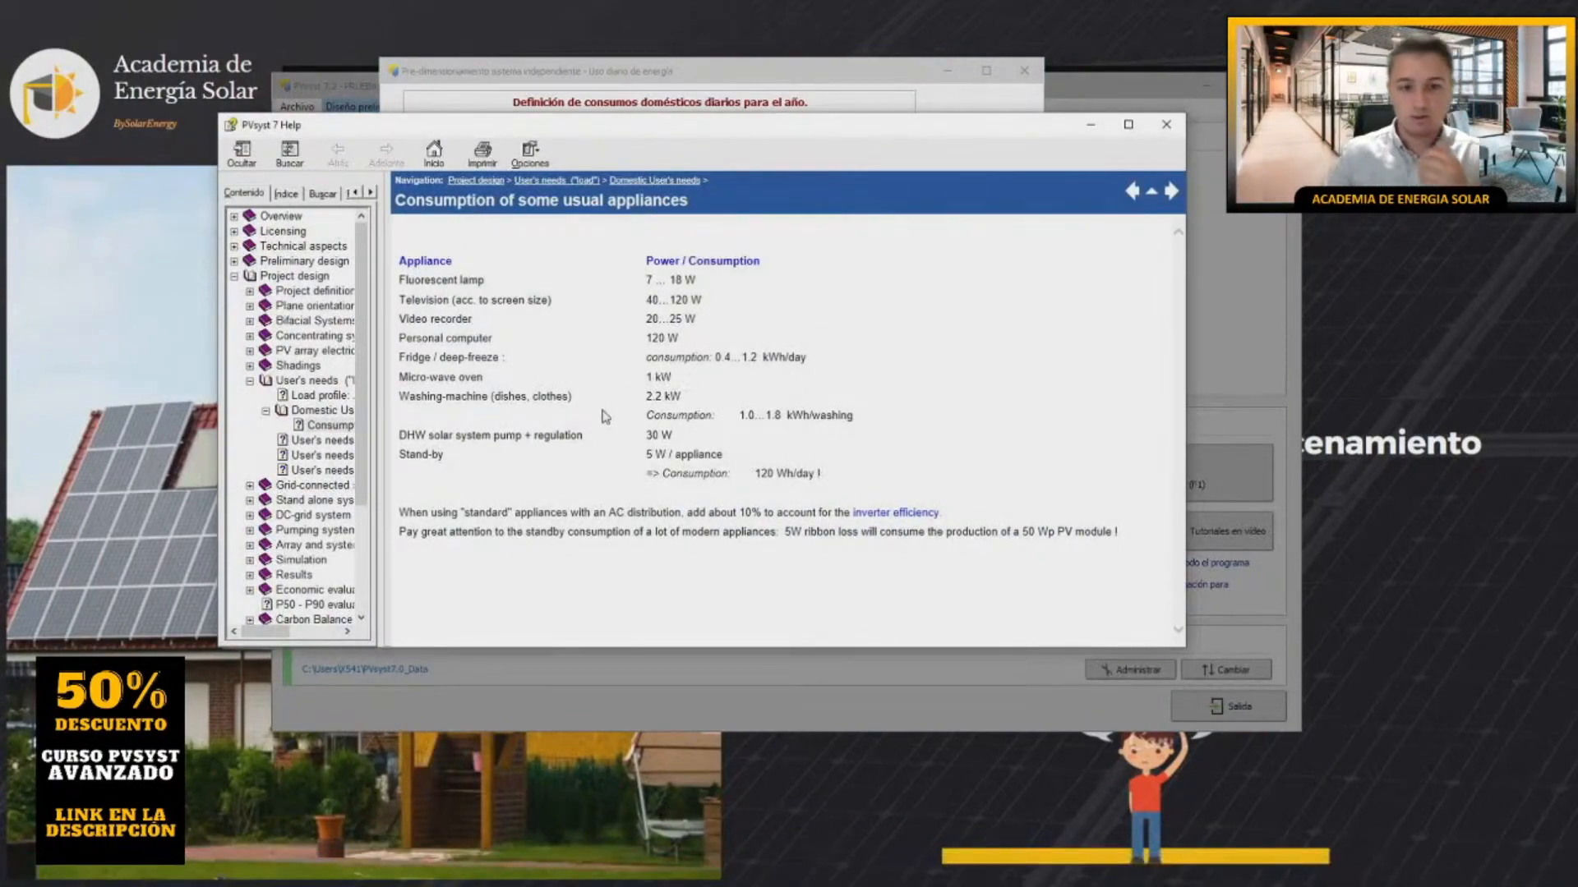
pyautogui.click(1091, 128)
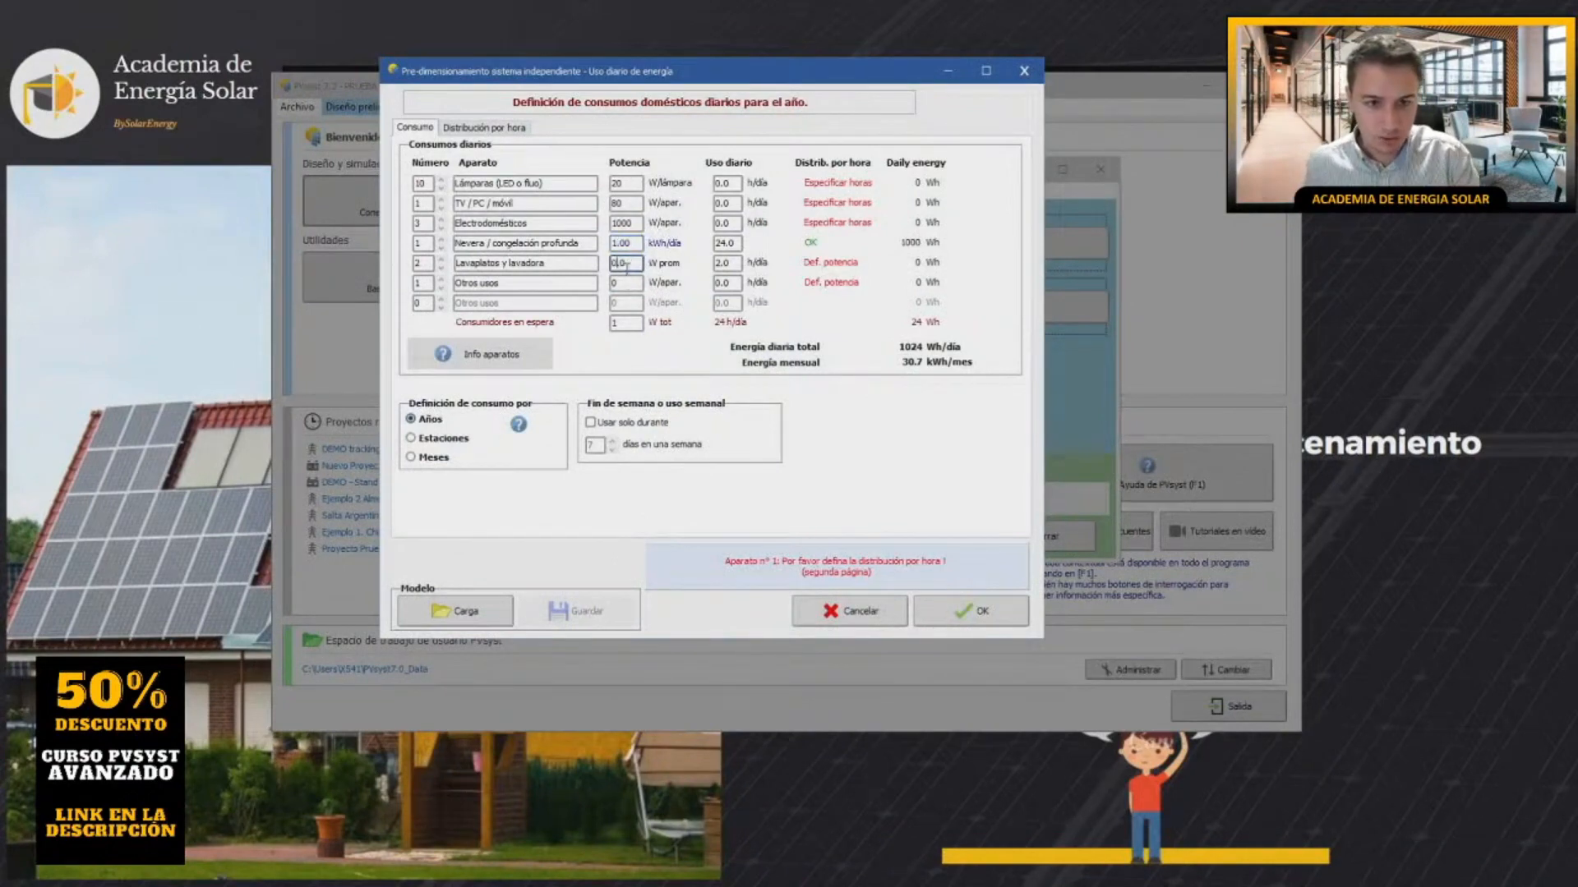
pyautogui.doubleClick(627, 266)
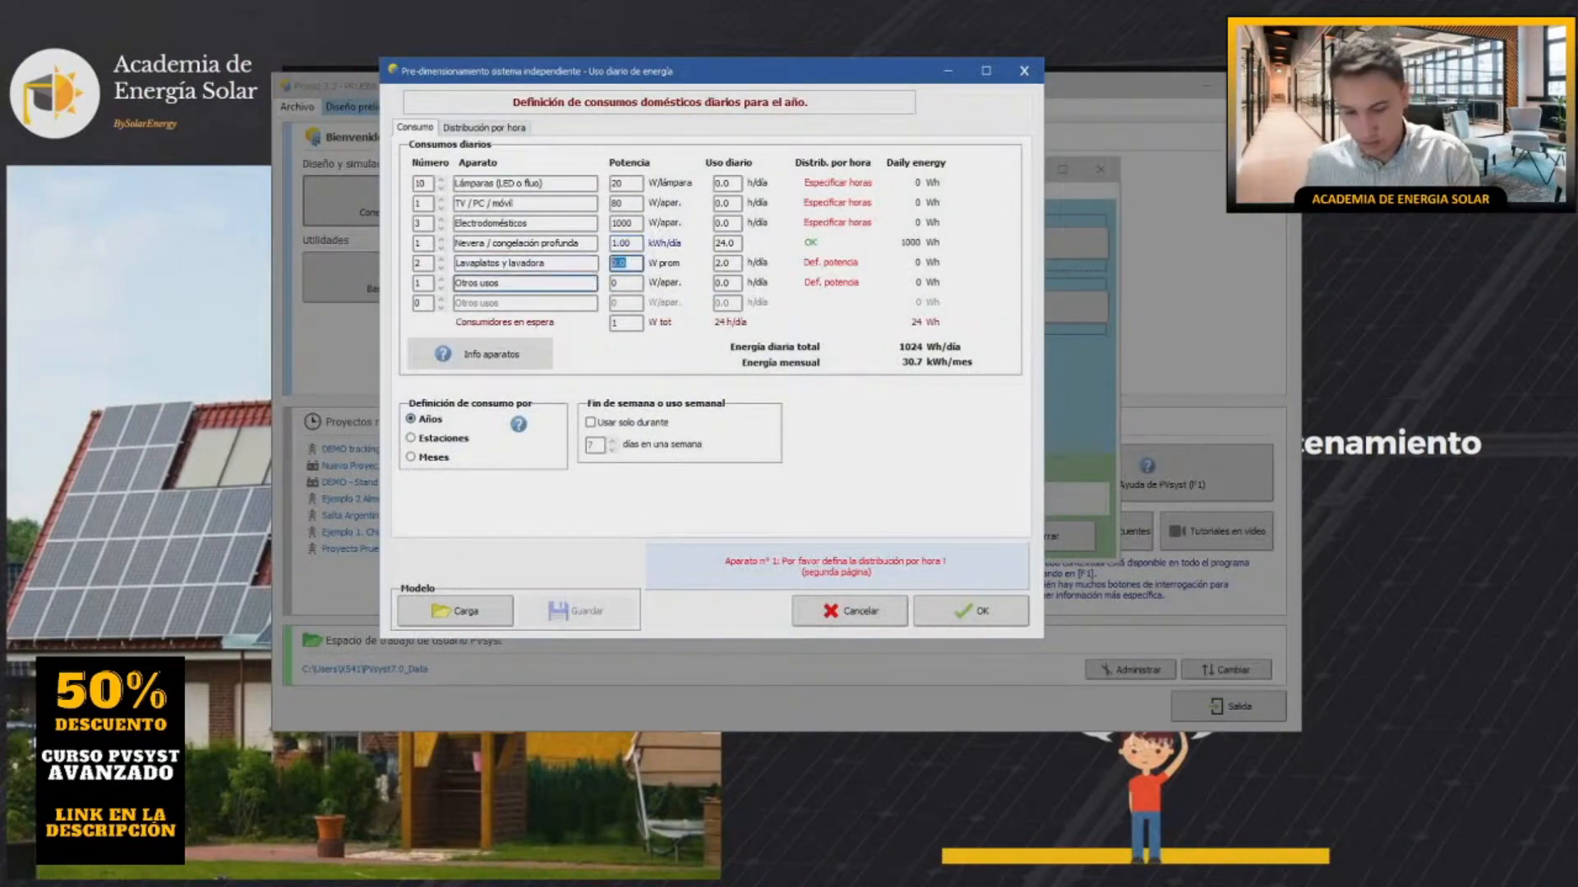
pyautogui.write('2200')
pyautogui.click(624, 284)
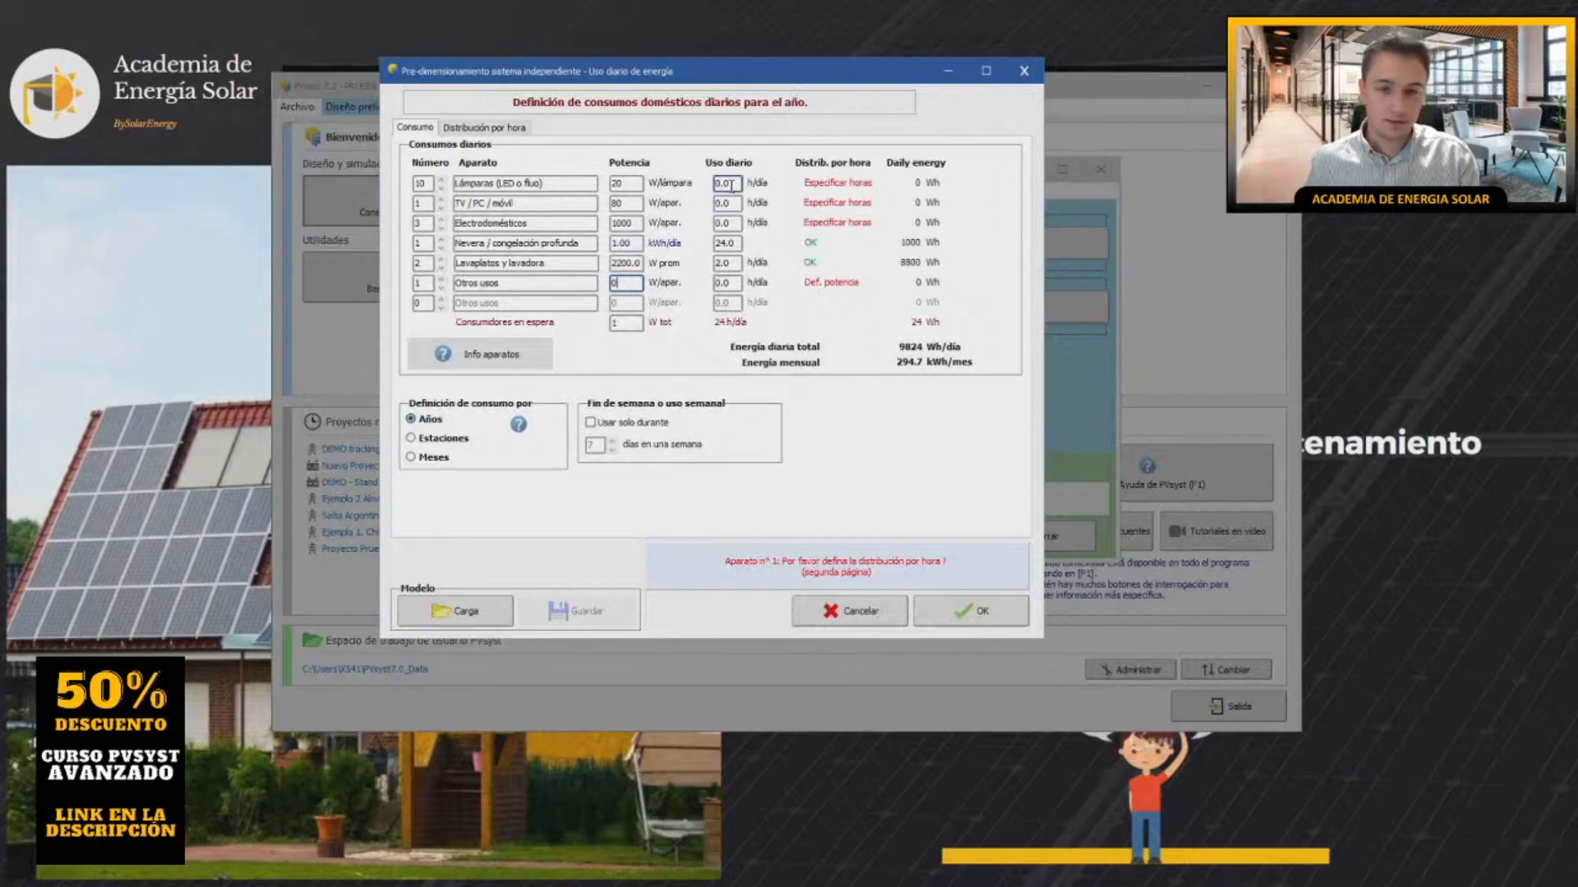
# Set the daily use to 6 h for lamps, 4 h for TV/PC/mobile and 1 h for domestic appliances.
pyautogui.moveTo(737, 182); pyautogui.dragTo(715, 183)
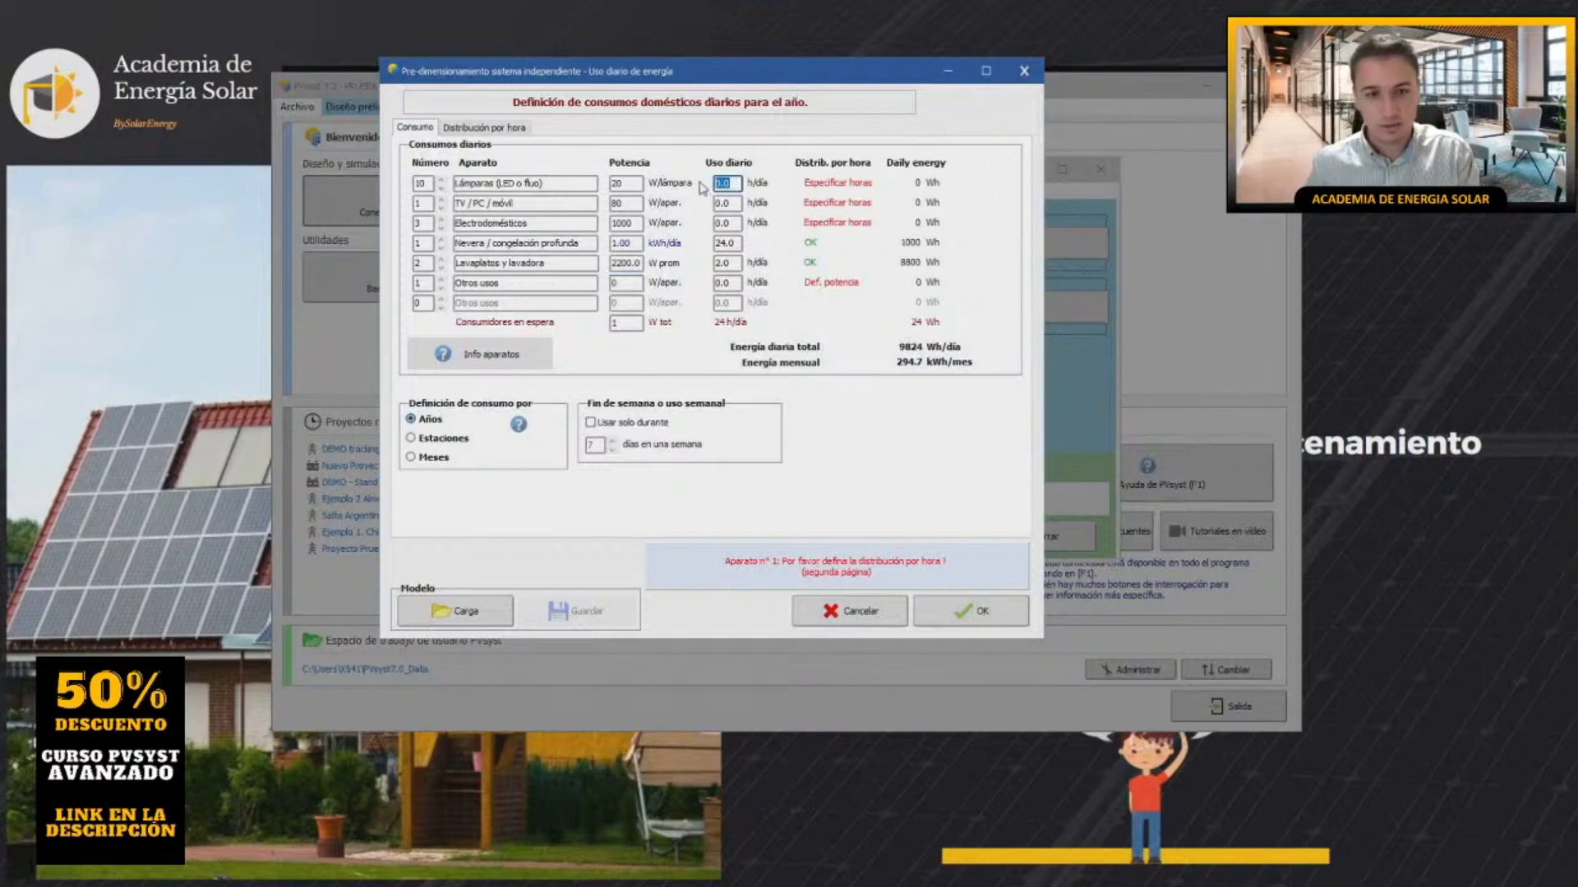
pyautogui.write('6')
pyautogui.press('Tab')
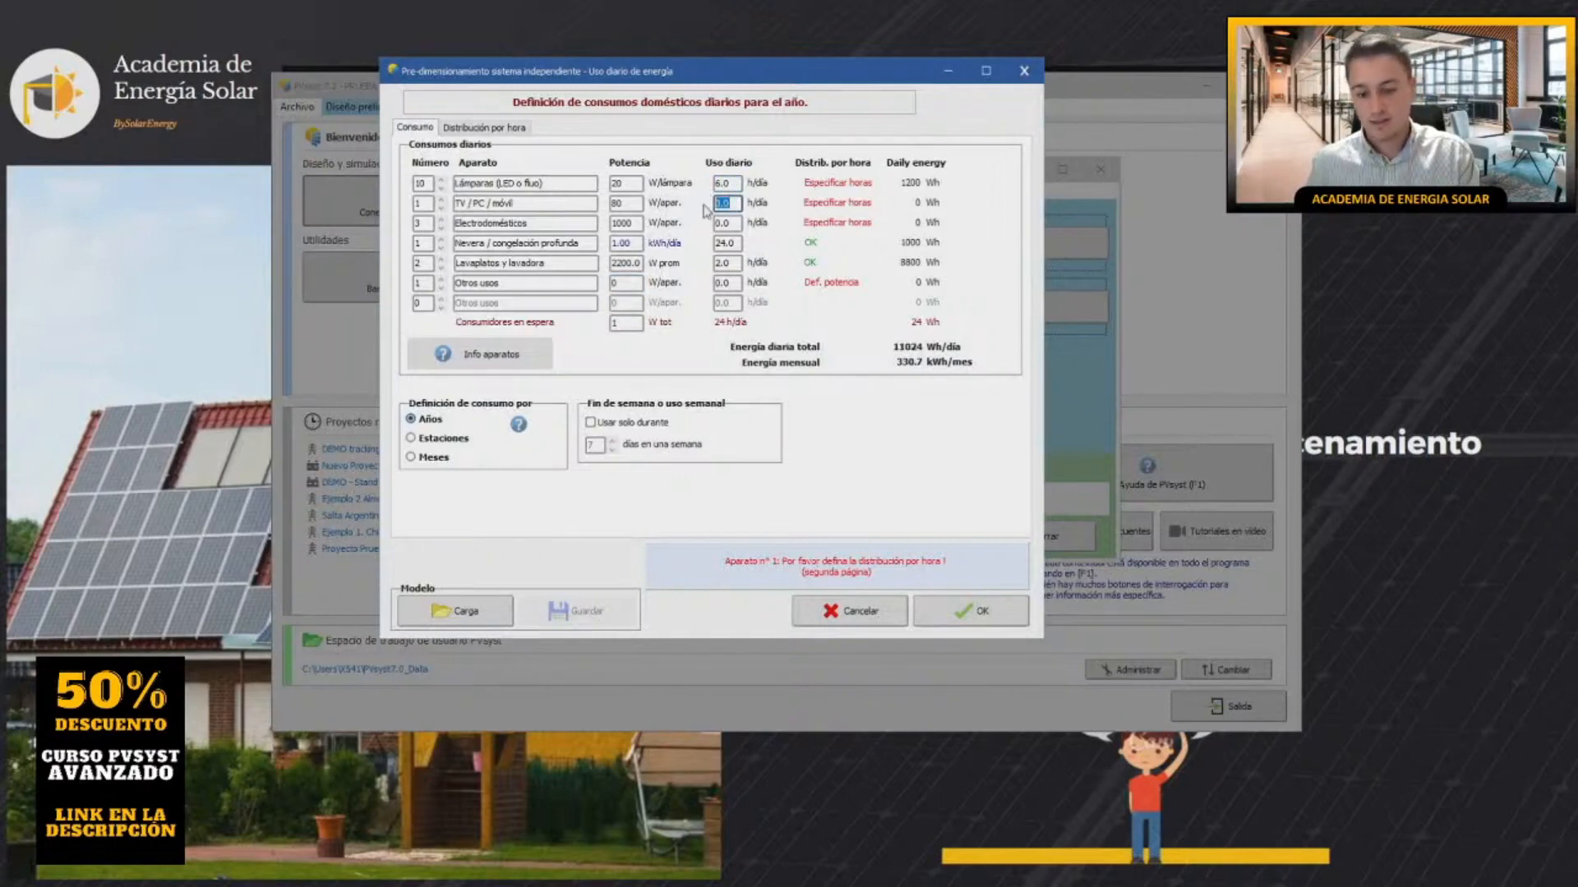
pyautogui.write('4')
pyautogui.press('Tab')
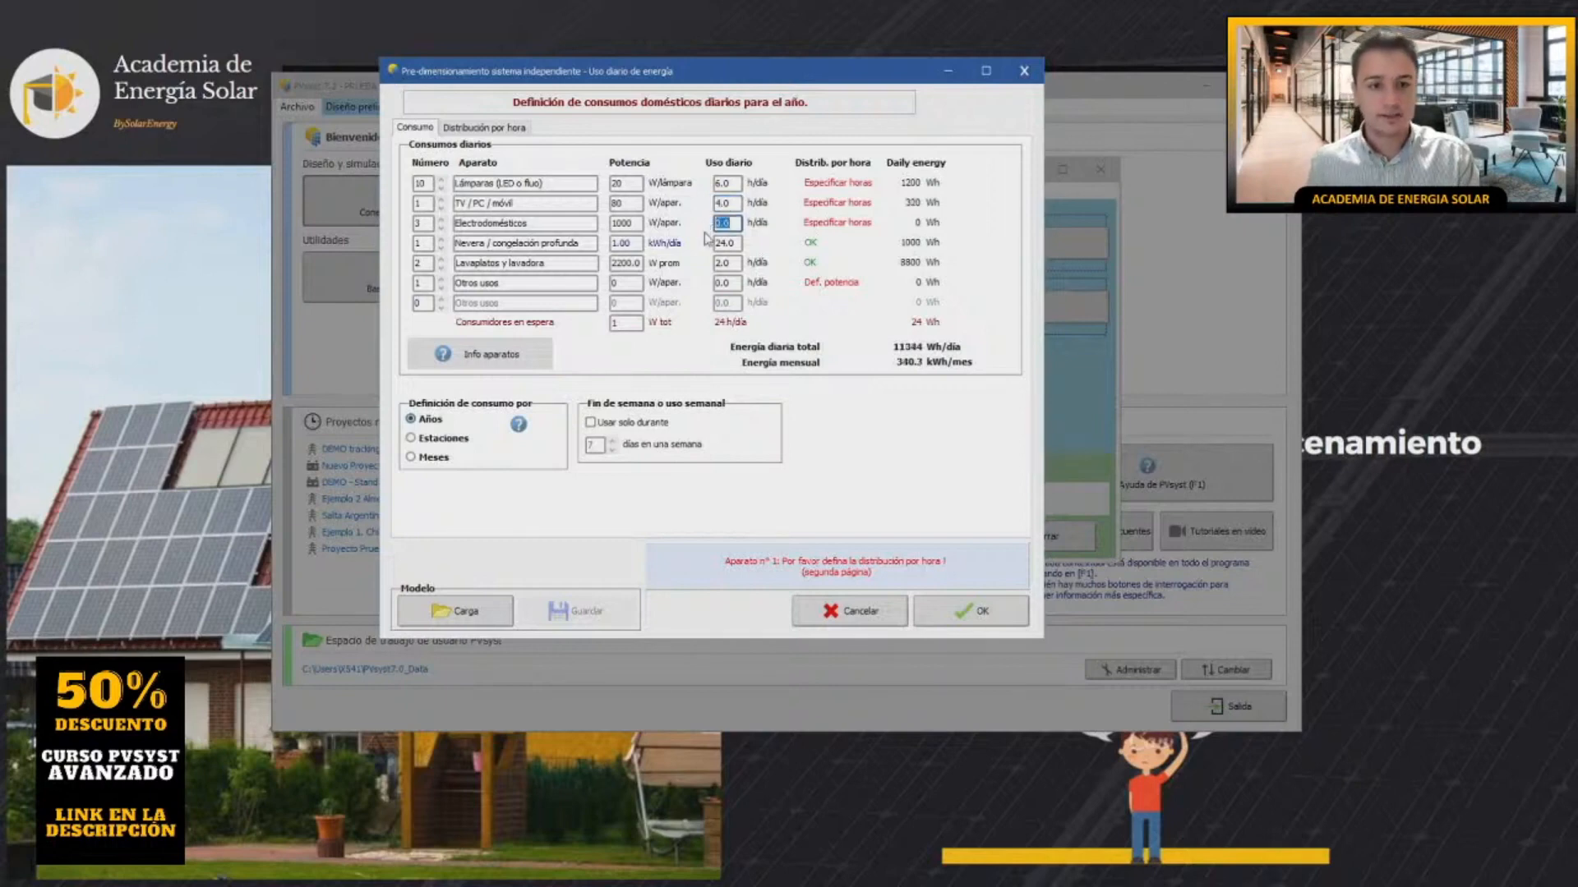
pyautogui.write('1')
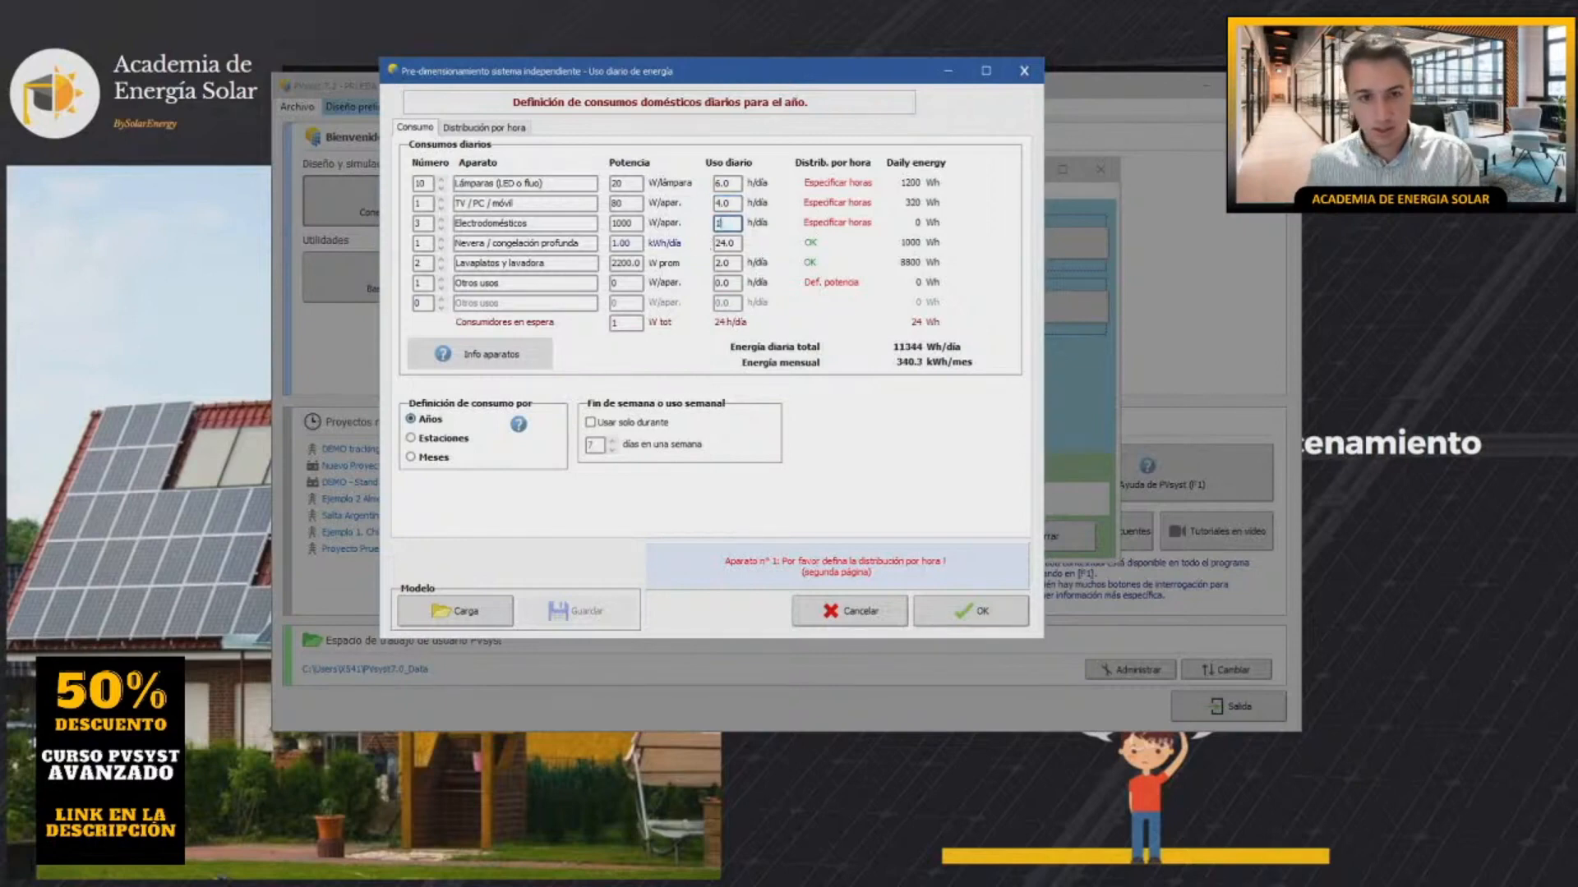
pyautogui.press('Tab')
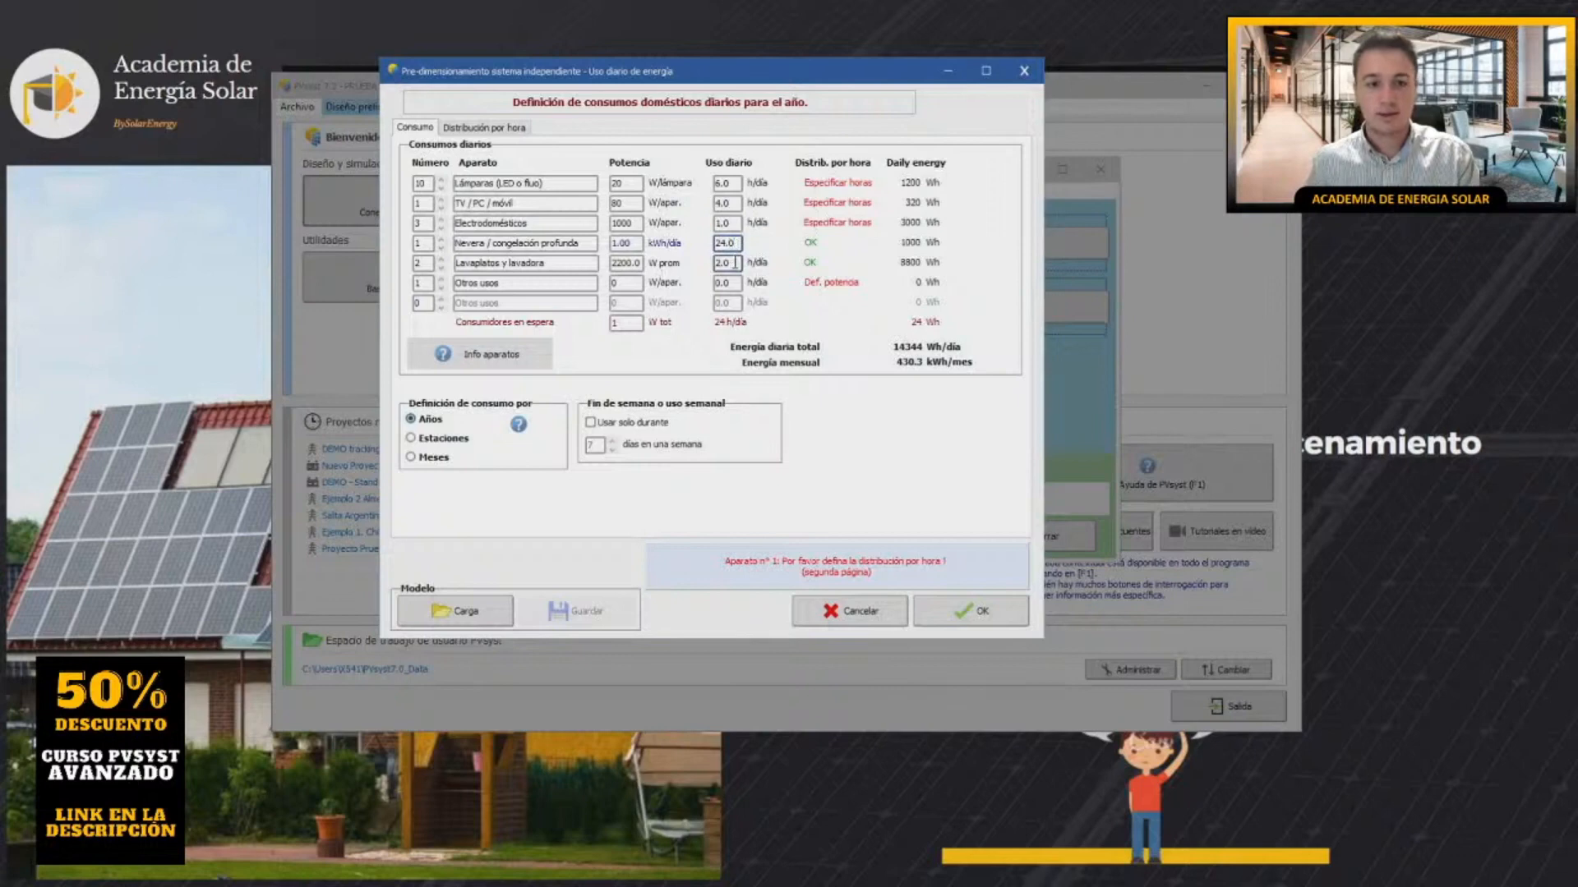
# Give the first other use a power of 400 W and a daily use of 5 h.
pyautogui.moveTo(733, 263)
pyautogui.mouseDown()
pyautogui.moveTo(707, 264)
pyautogui.moveTo(714, 285)
pyautogui.mouseUp()
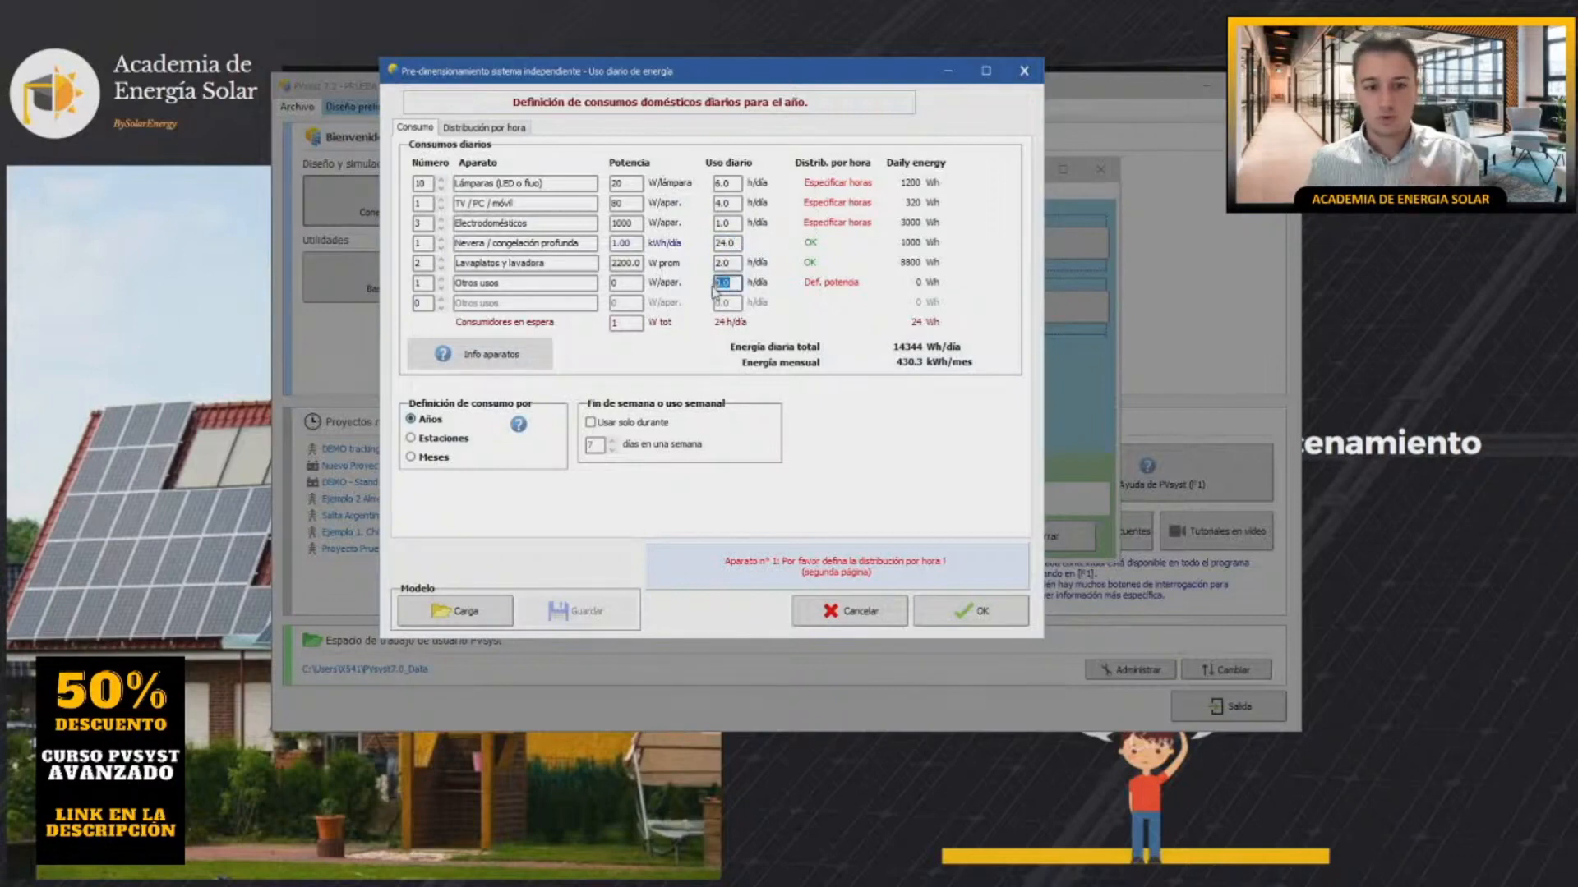
pyautogui.write('1')
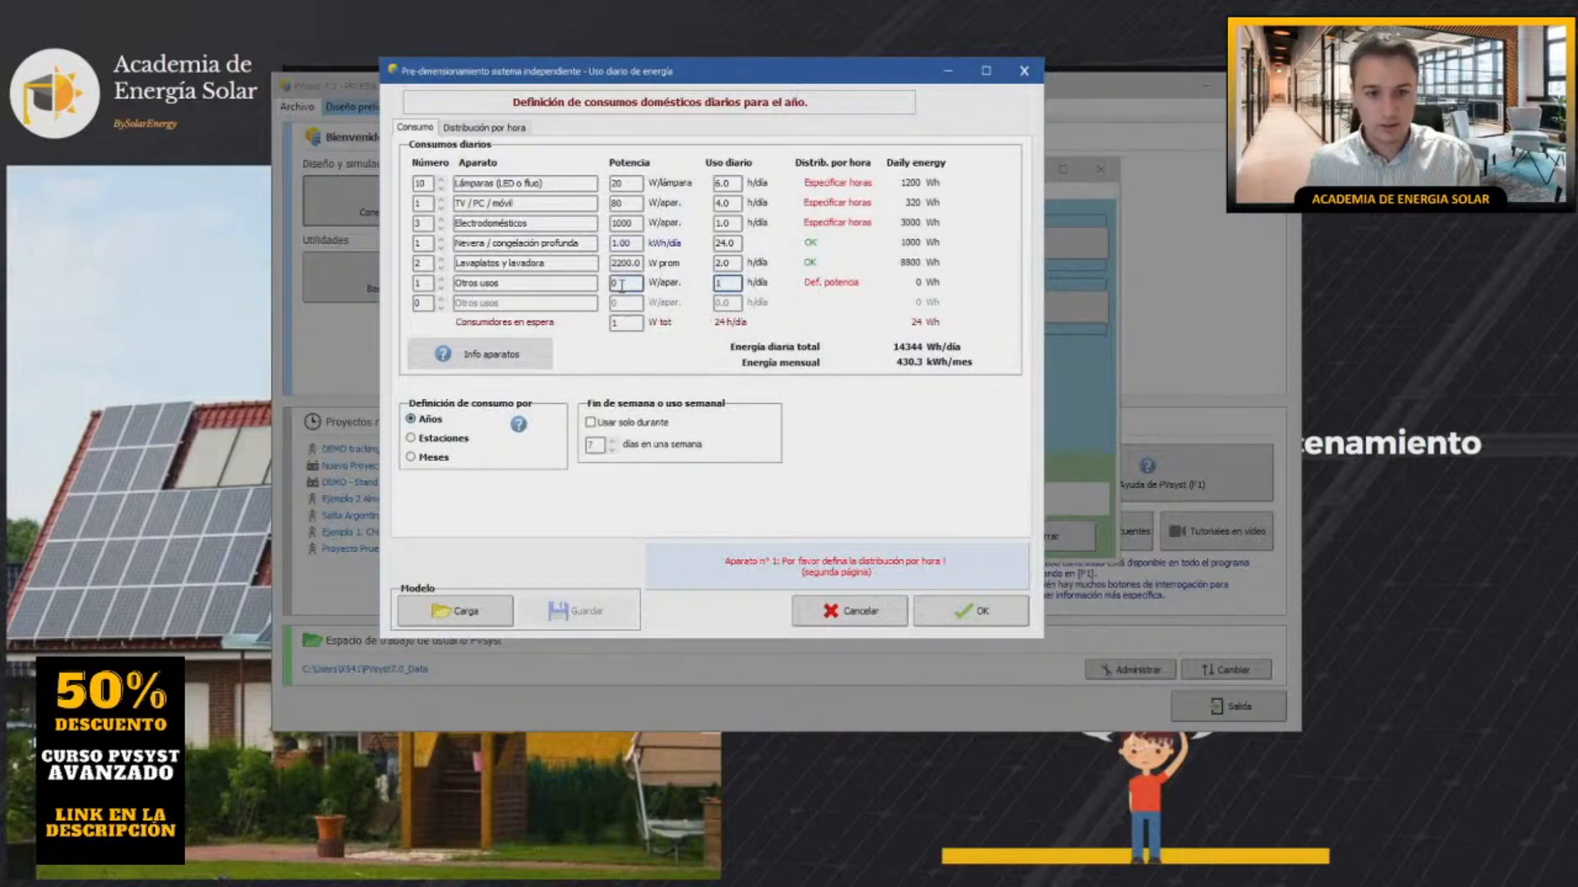
pyautogui.moveTo(624, 284); pyautogui.dragTo(612, 284)
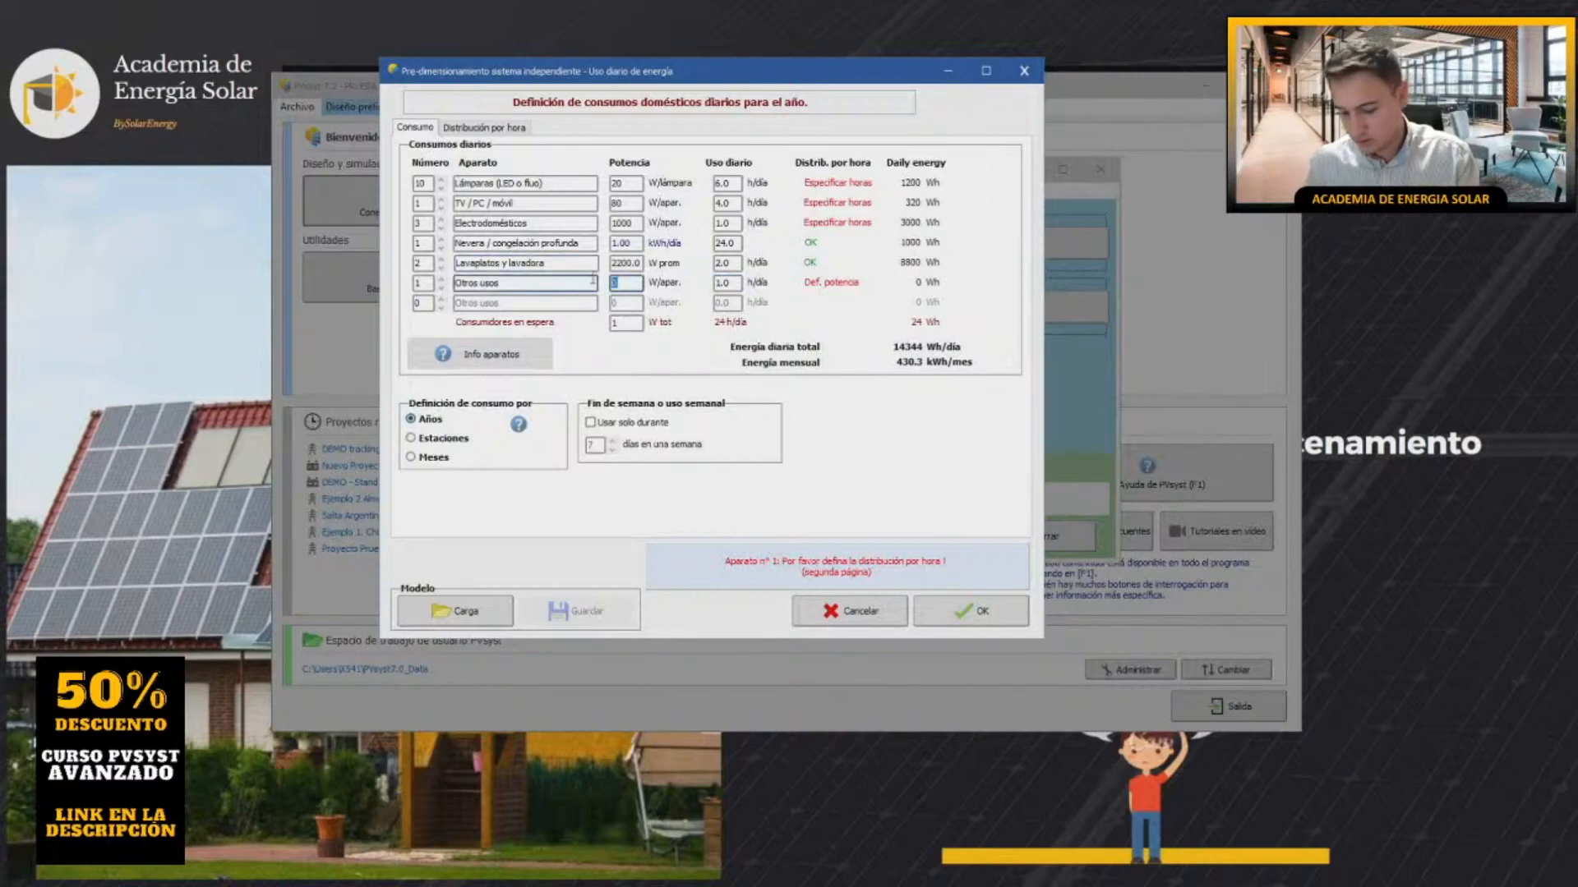
pyautogui.write('400')
pyautogui.moveTo(739, 282); pyautogui.dragTo(700, 296)
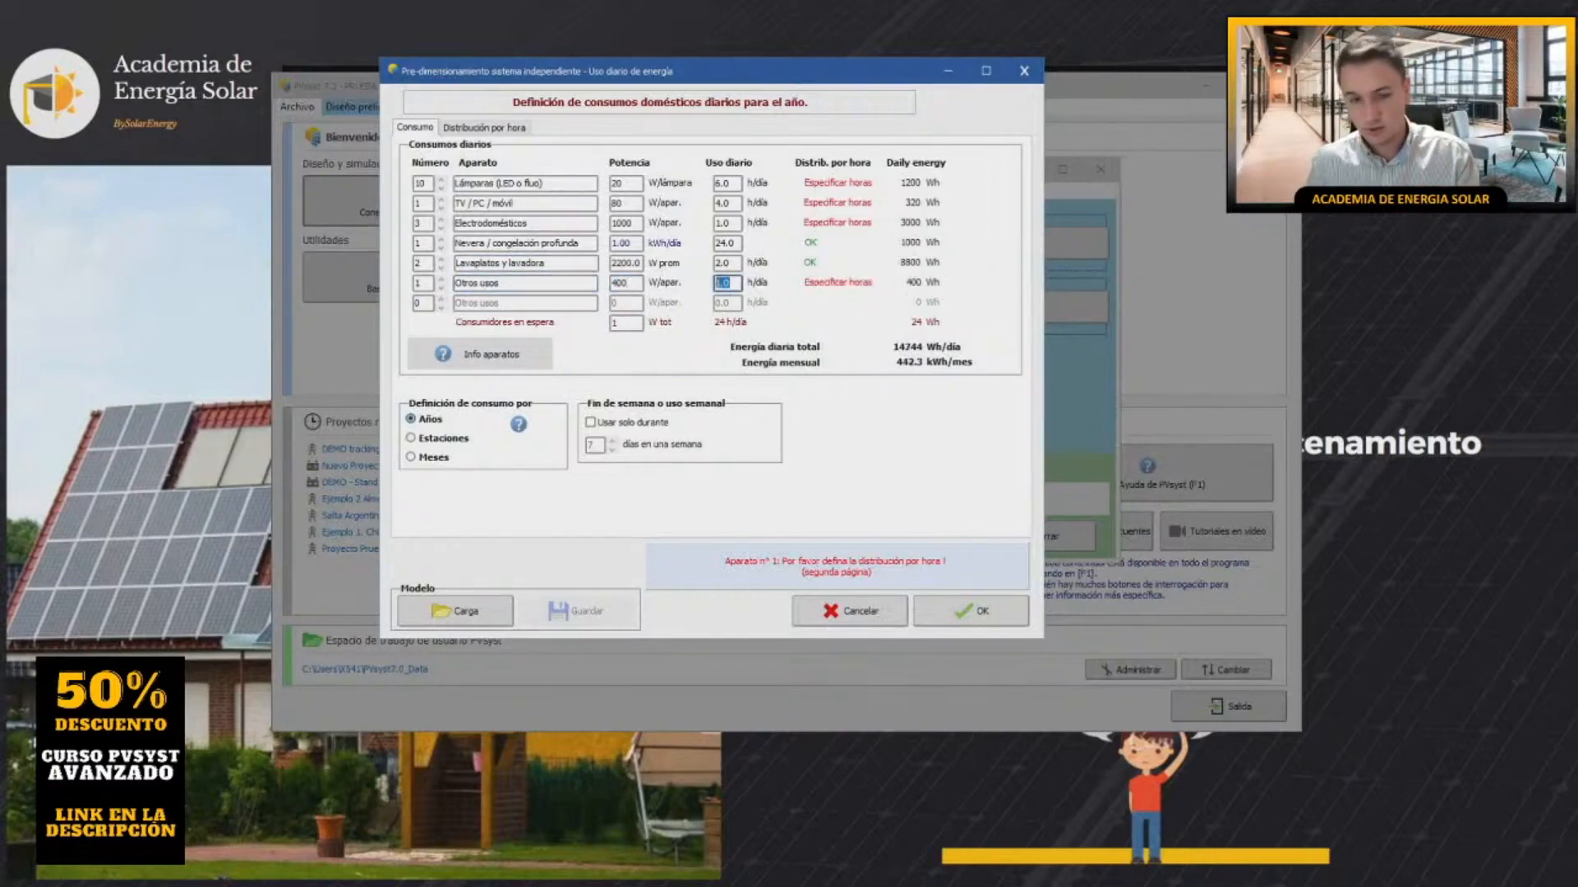
pyautogui.write('5')
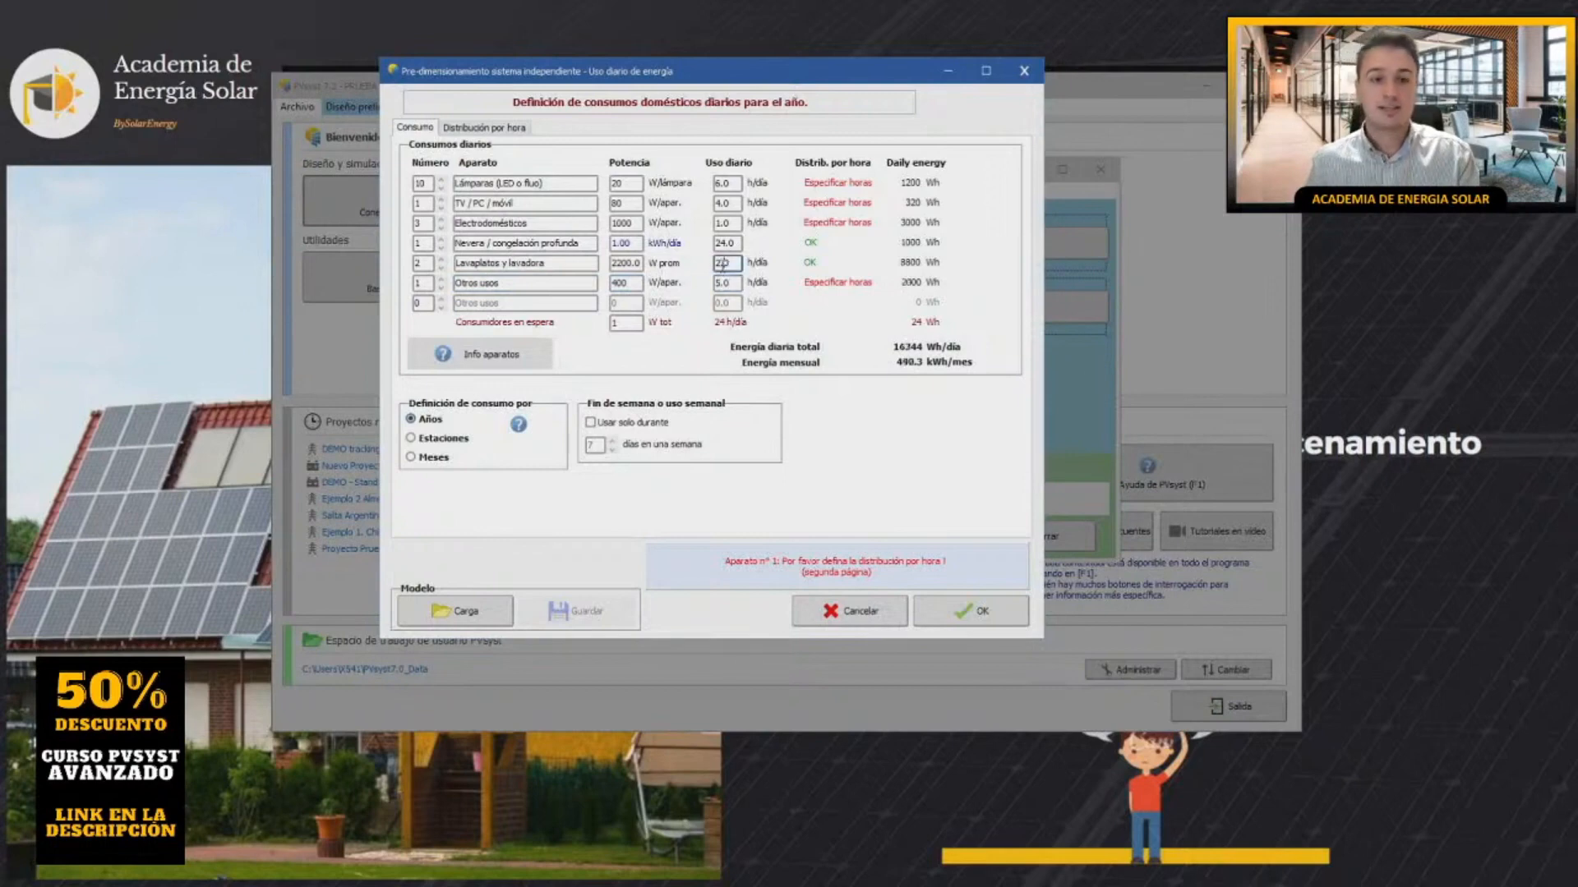
# In the hourly distribution, assign the lamps 8 hours of use: 6 to 9 h in the morning and 19 h to midnight.
pyautogui.click(484, 127)
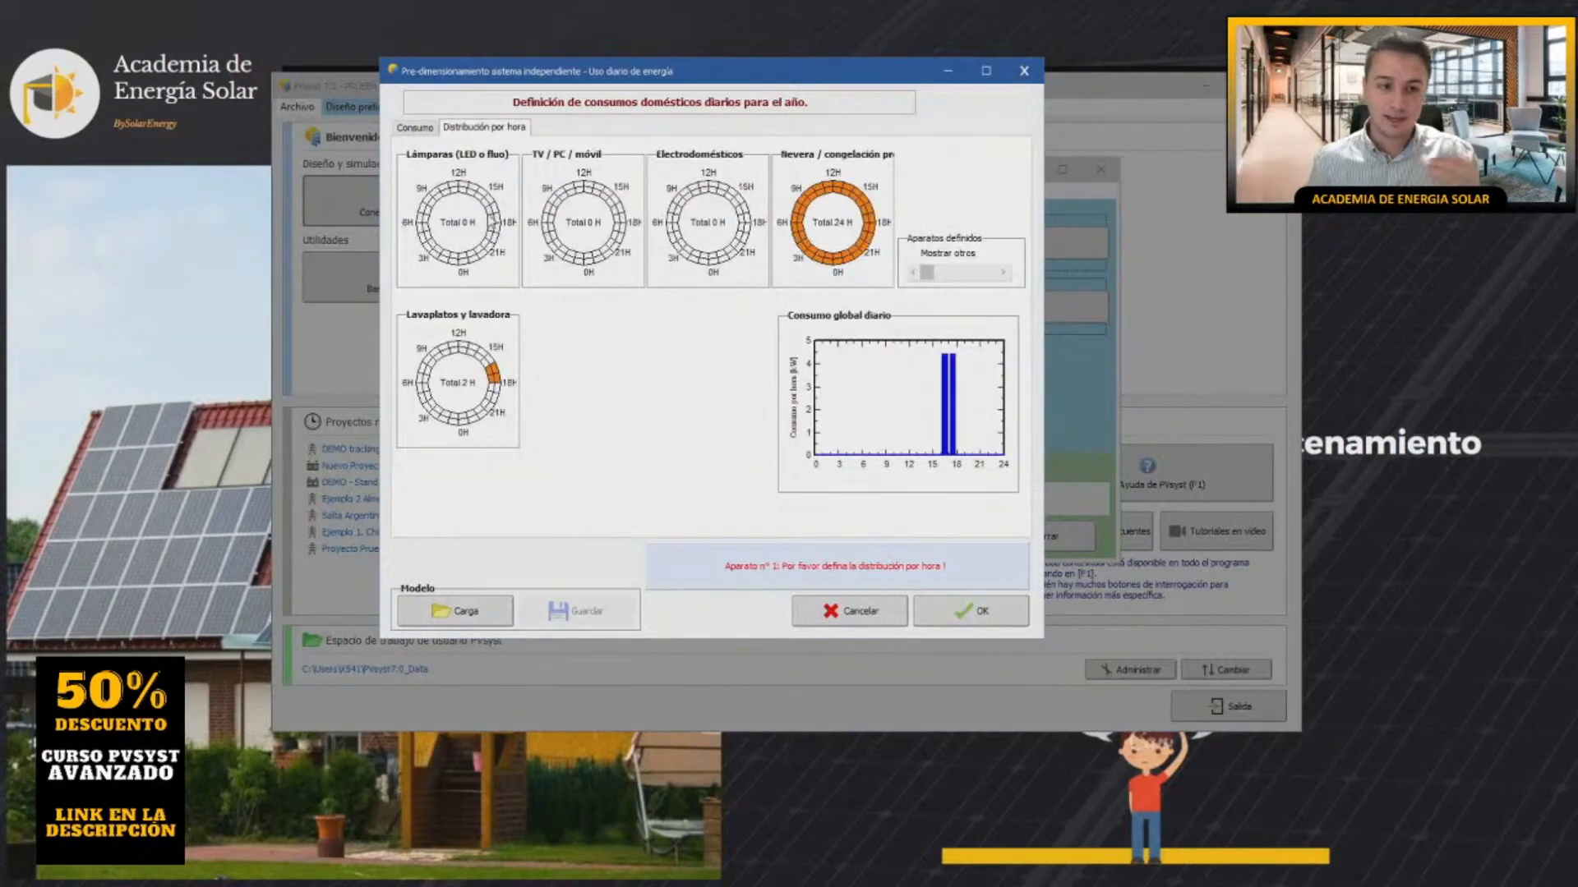
pyautogui.click(427, 210)
pyautogui.click(422, 208)
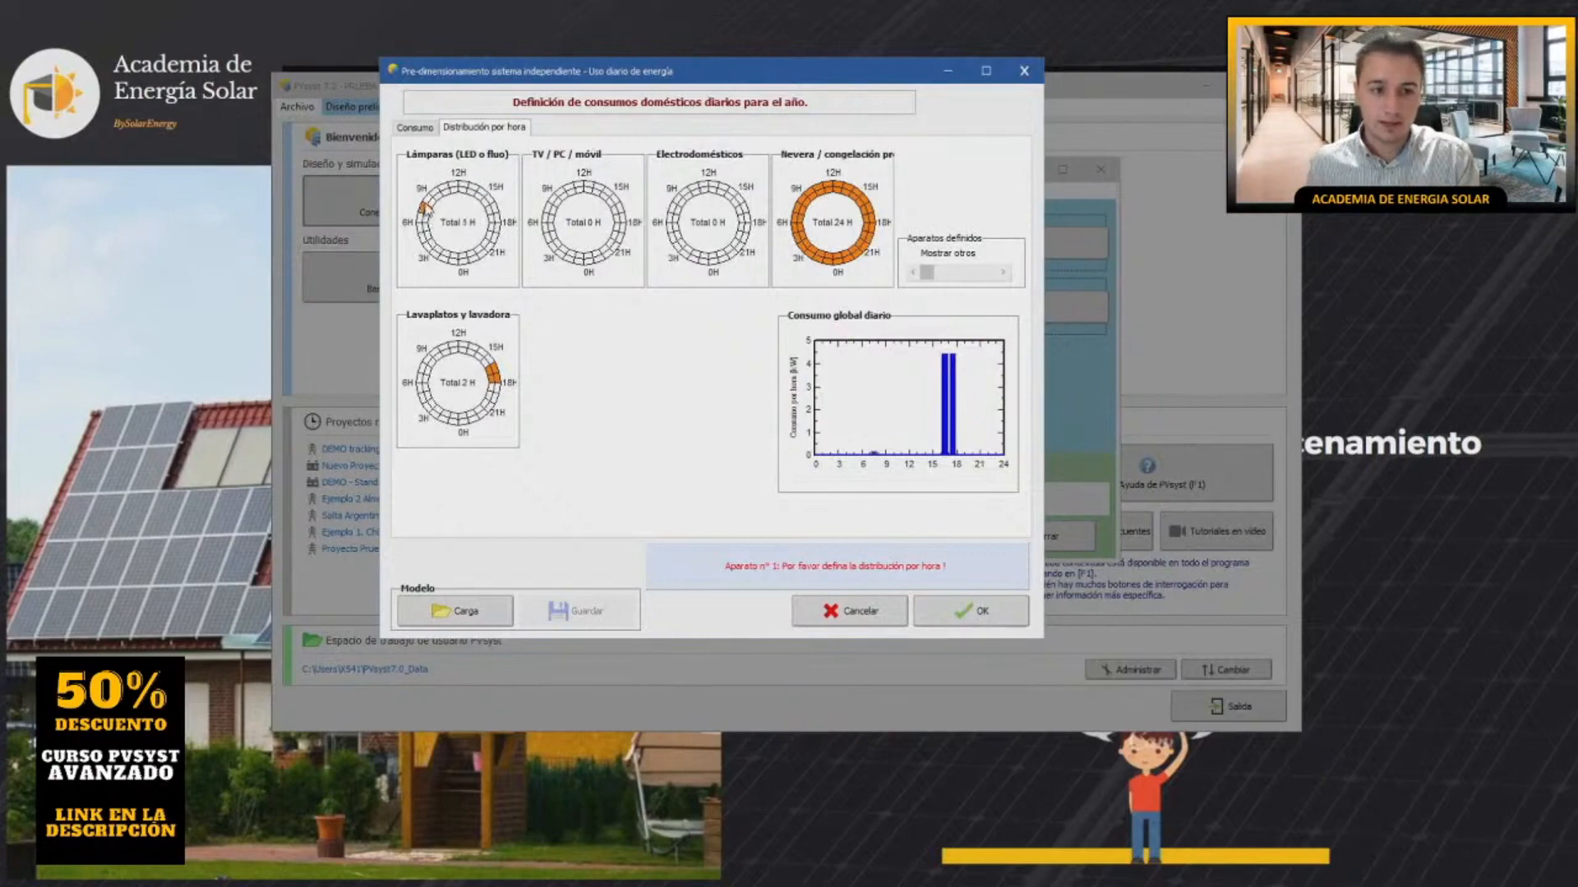
pyautogui.click(426, 199)
pyautogui.click(431, 203)
pyautogui.click(425, 217)
pyautogui.click(420, 218)
pyautogui.click(490, 236)
pyautogui.moveTo(491, 236)
pyautogui.mouseDown()
pyautogui.moveTo(495, 253)
pyautogui.moveTo(464, 267)
pyautogui.mouseUp()
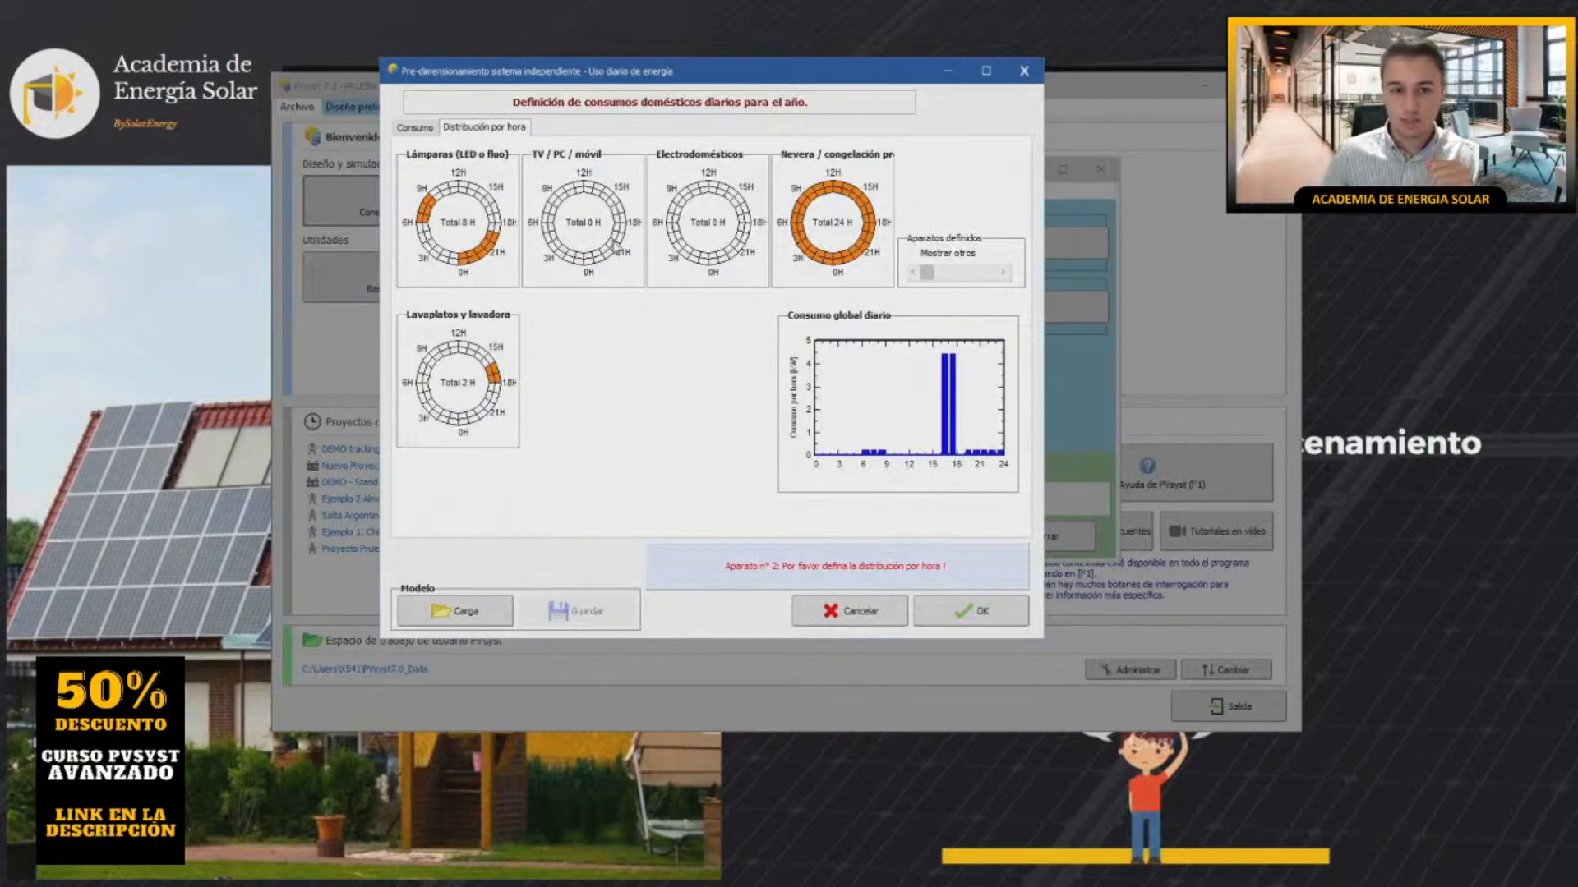
# Assign 3 evening hours to TV/PC/mobile and 2 hours, from 17 to 19 h, to the domestic appliances.
pyautogui.moveTo(618, 236); pyautogui.dragTo(614, 260)
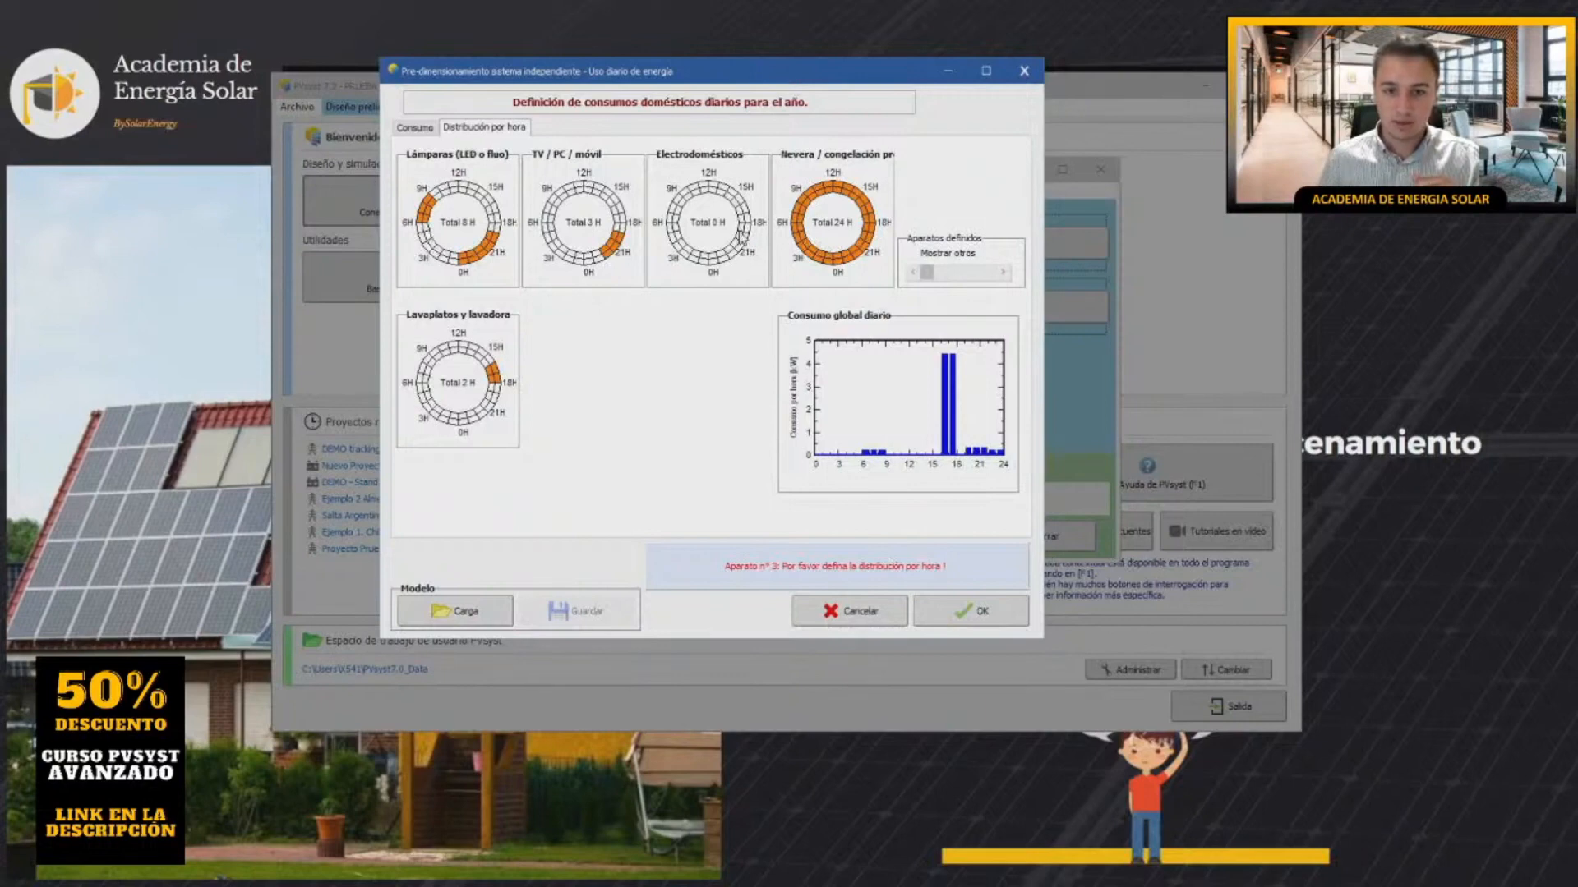
pyautogui.click(740, 228)
pyautogui.click(746, 227)
pyautogui.click(742, 219)
pyautogui.click(747, 223)
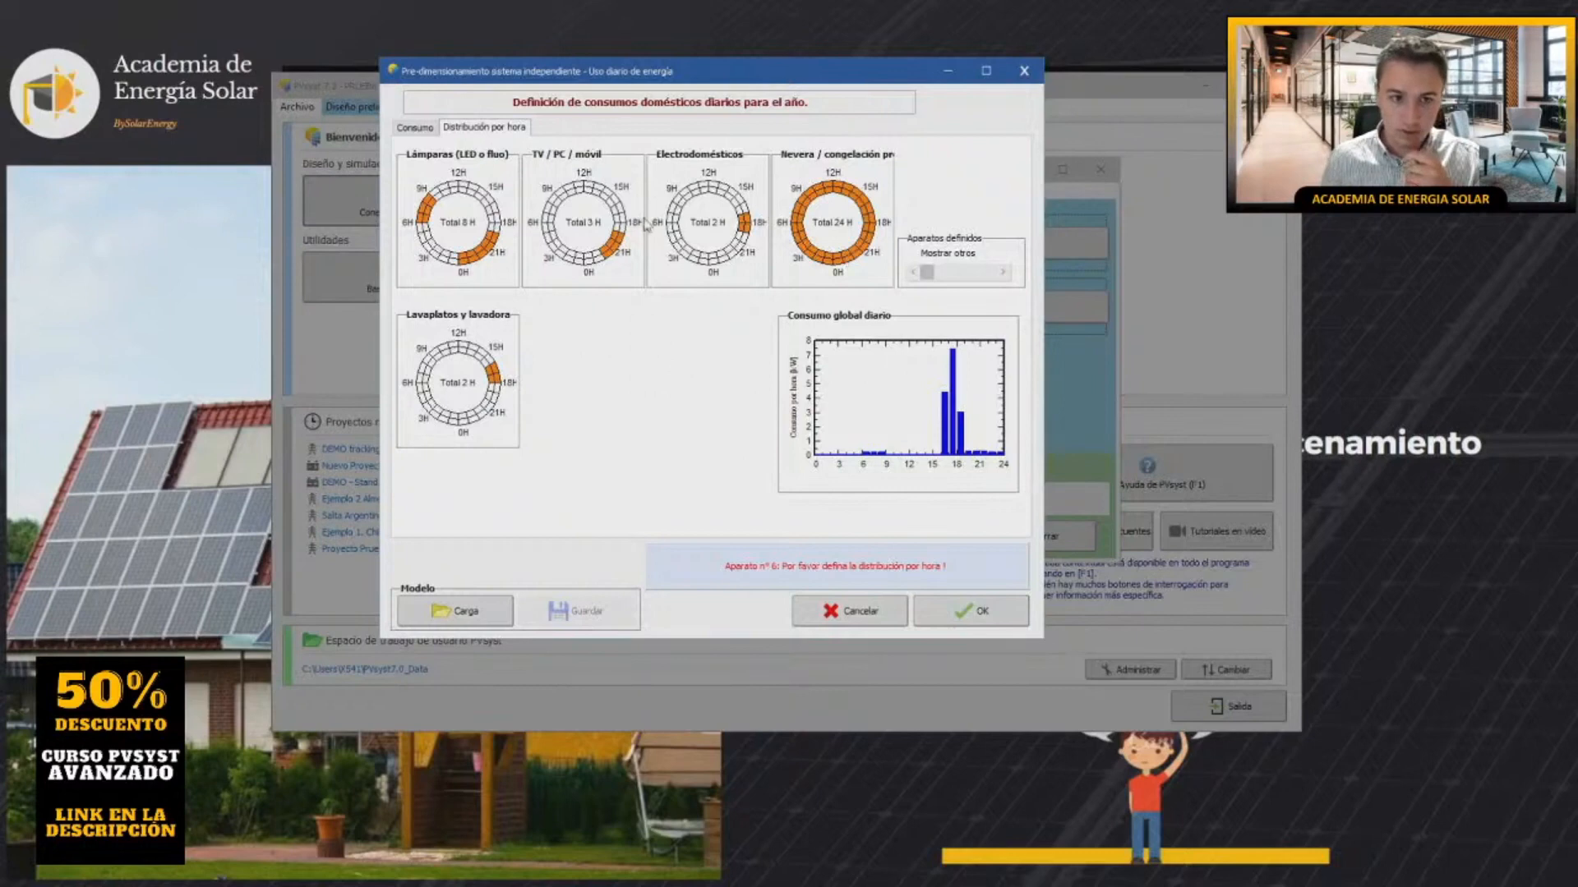
# Set the quantity of the first other use to 0 and accept the household consumption definition.
pyautogui.click(415, 129)
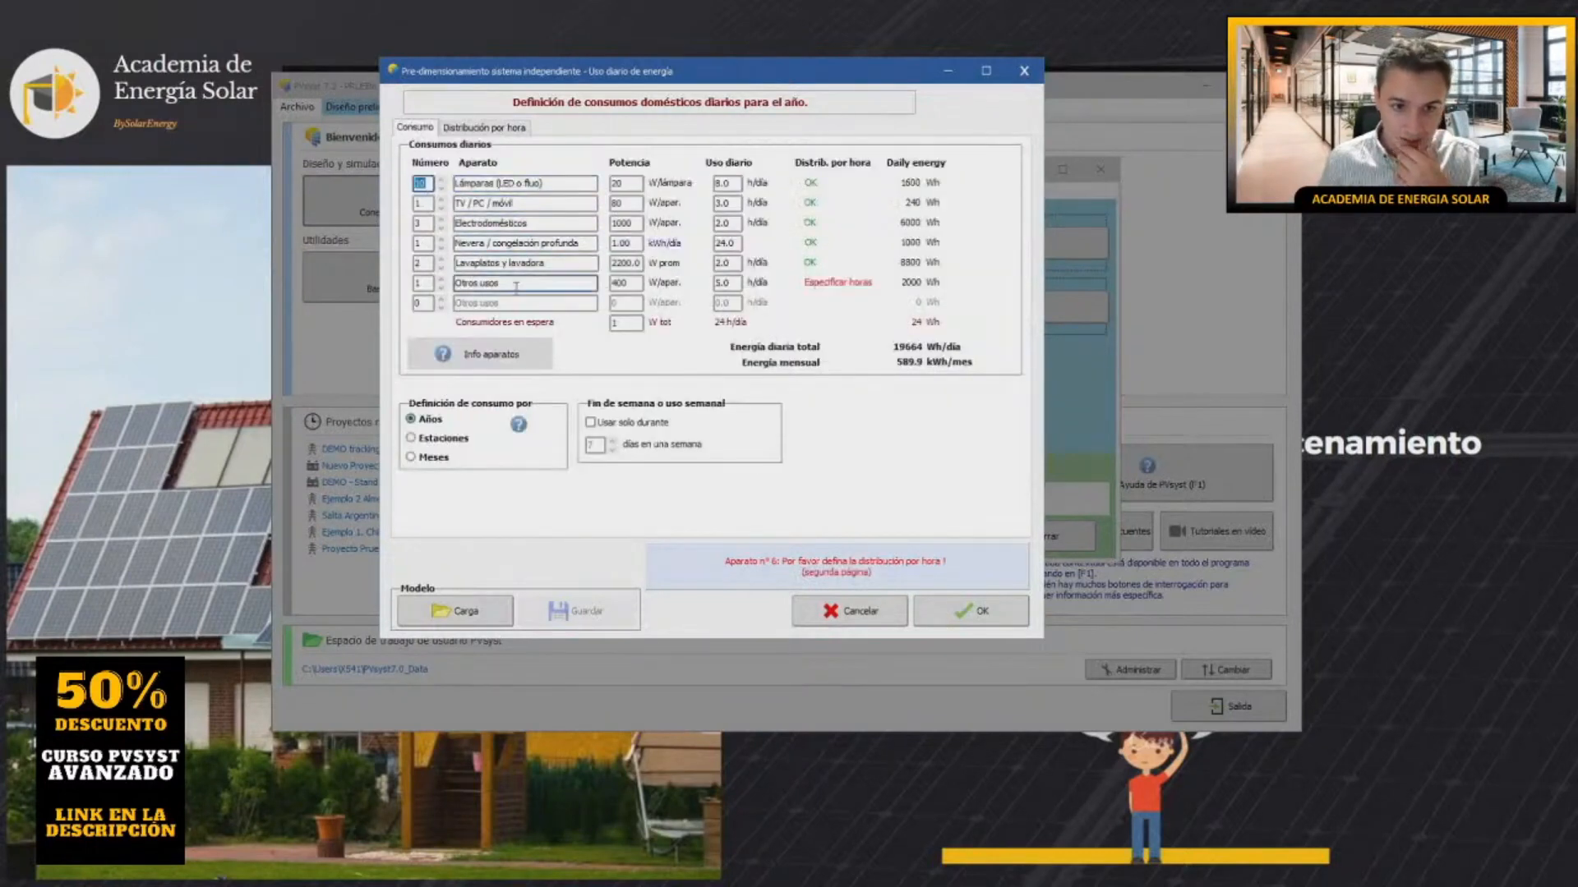
pyautogui.click(737, 284)
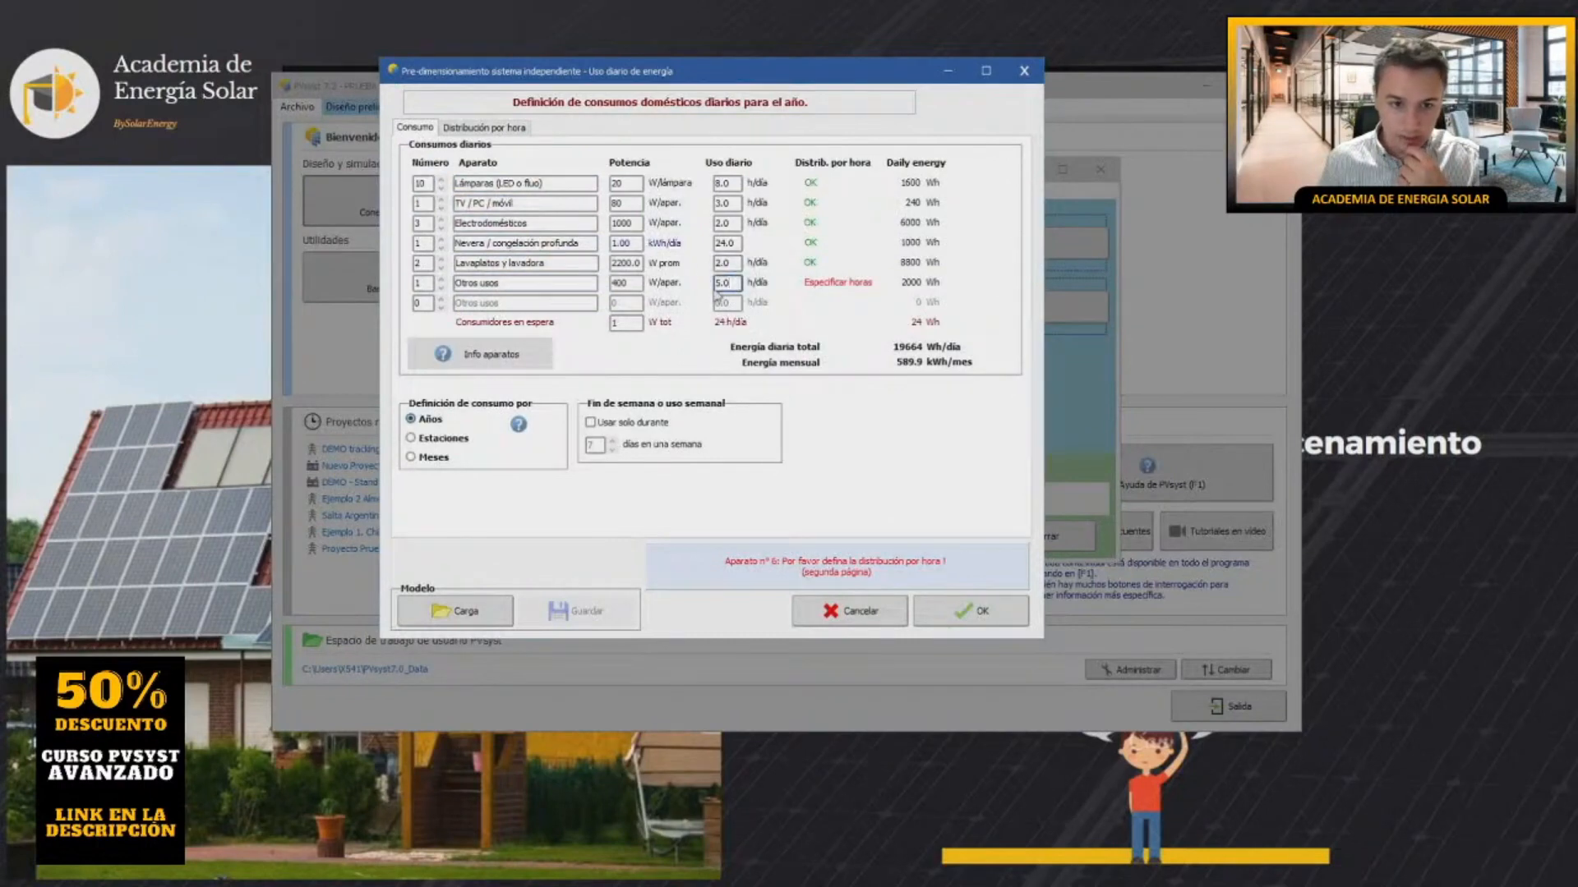
pyautogui.click(505, 129)
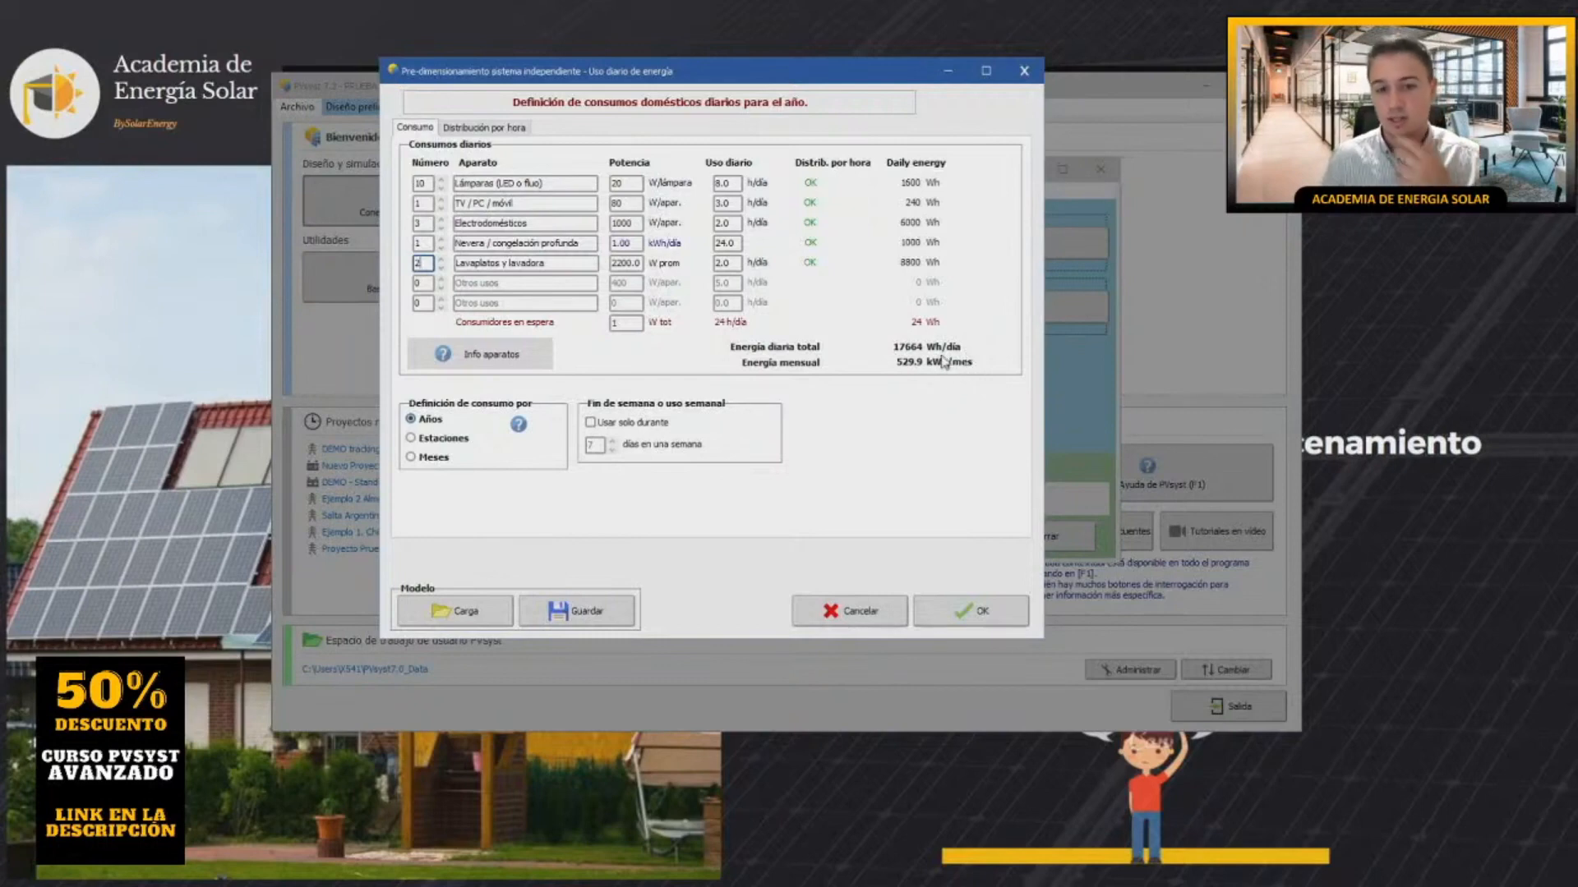
pyautogui.click(954, 611)
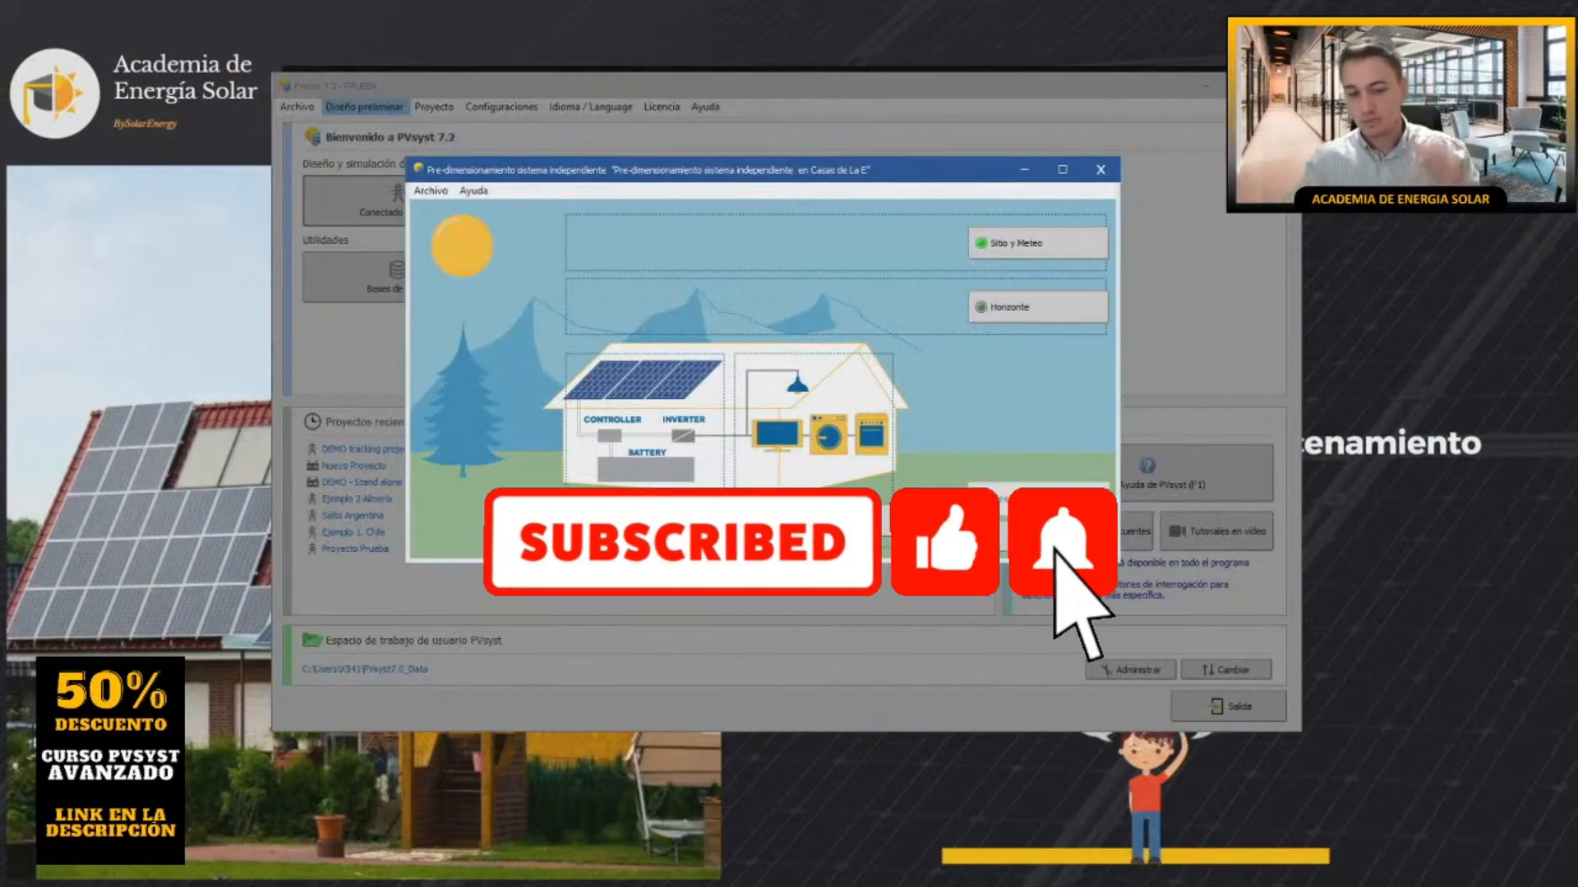
# In the system specification, set the collector plane tilt to 35° with azimuth 0°, check the orientation optimization curves and accept.
pyautogui.click(724, 528)
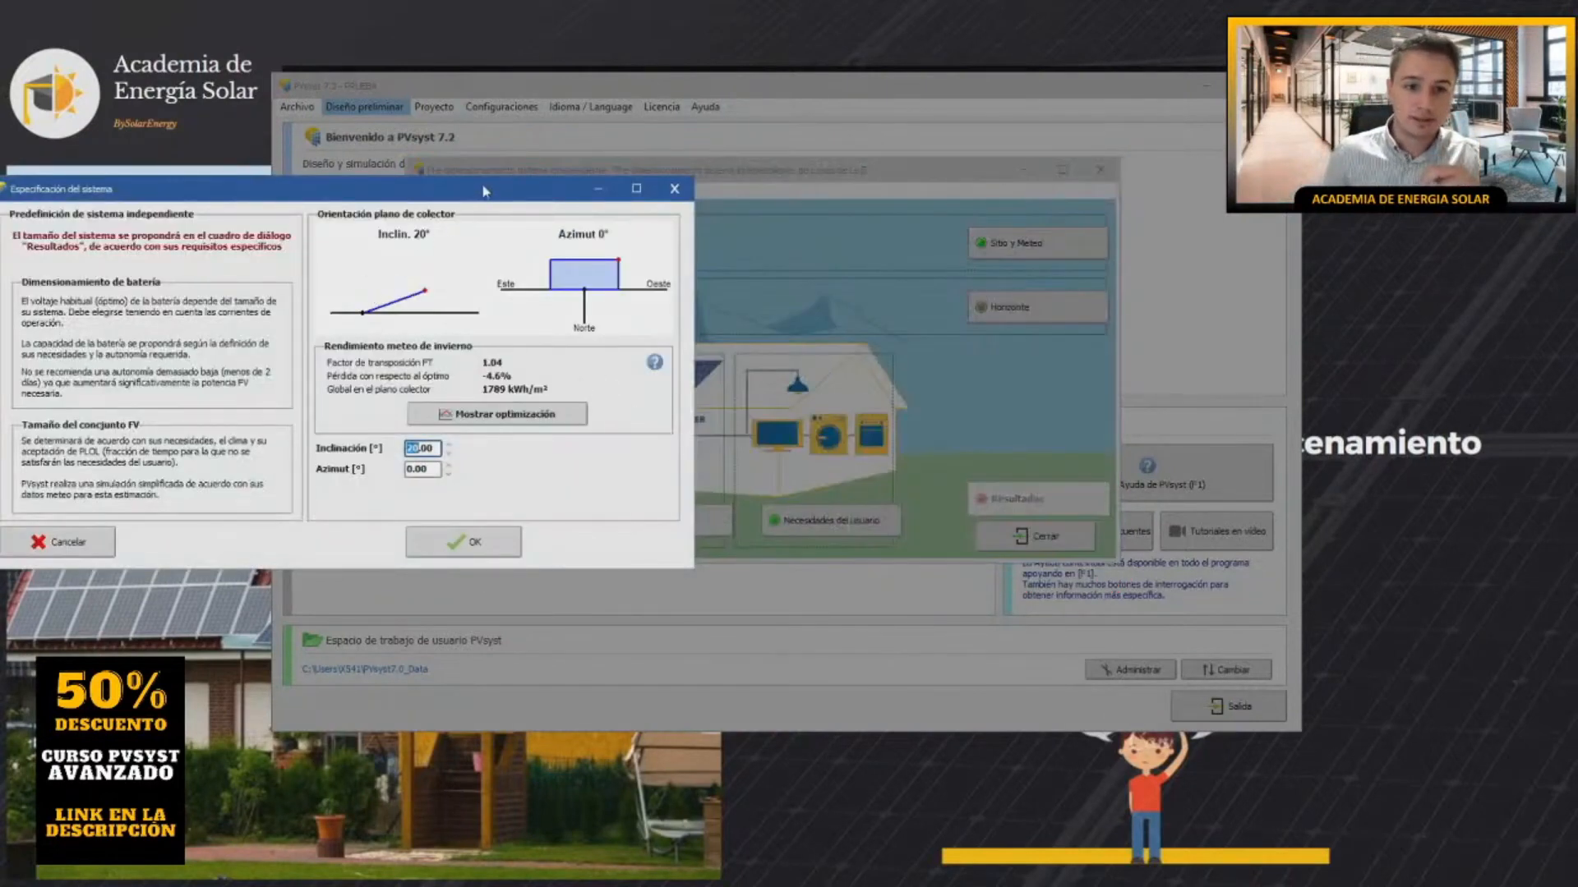
pyautogui.moveTo(485, 190); pyautogui.dragTo(764, 174)
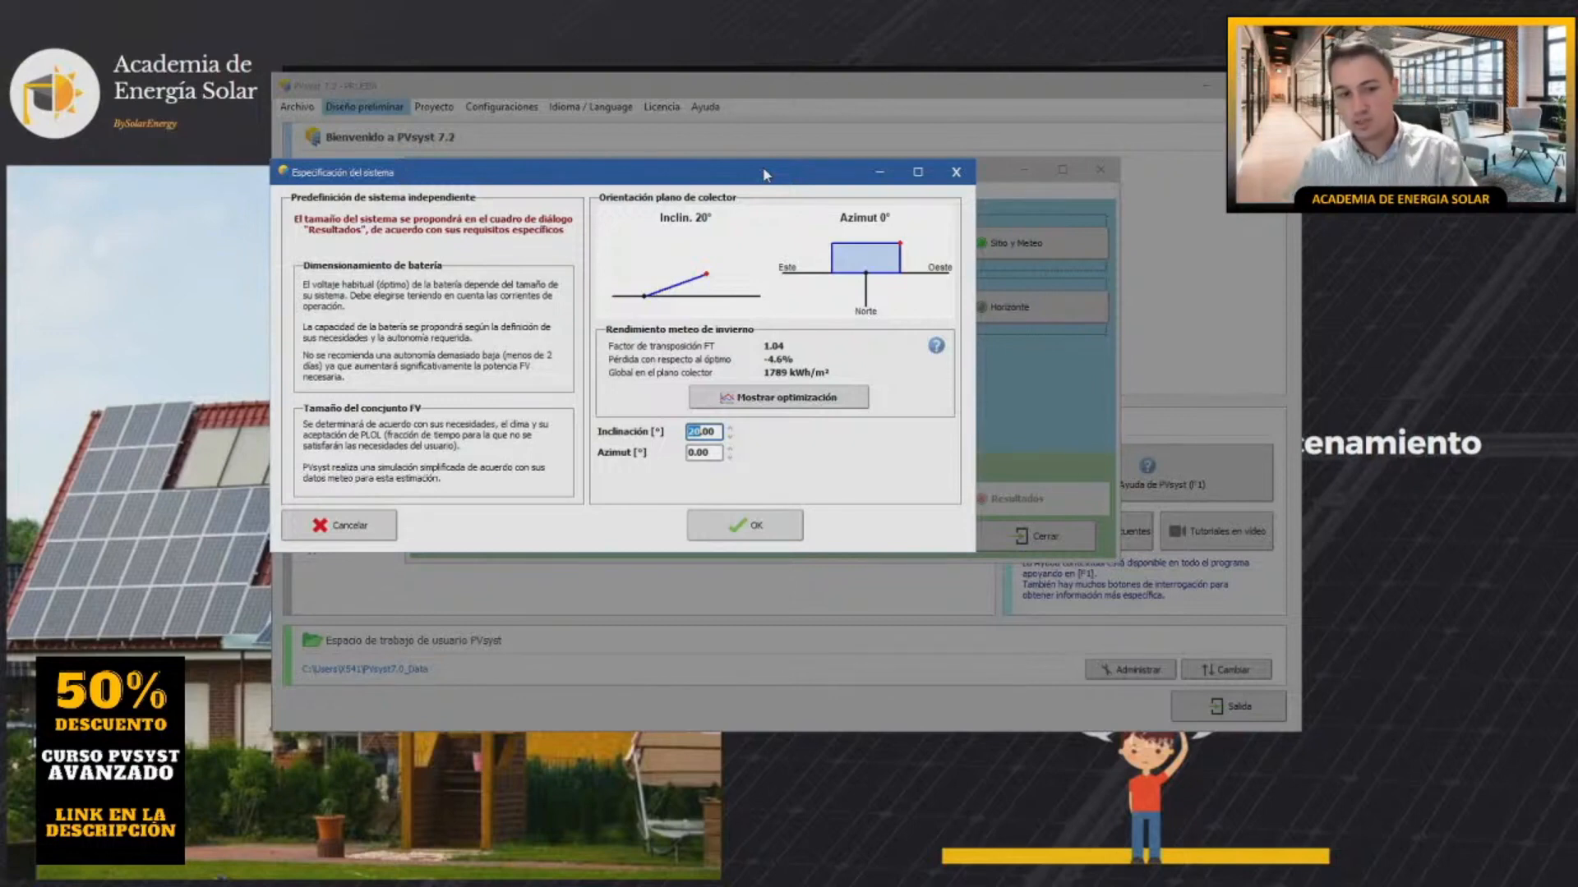
pyautogui.write('35')
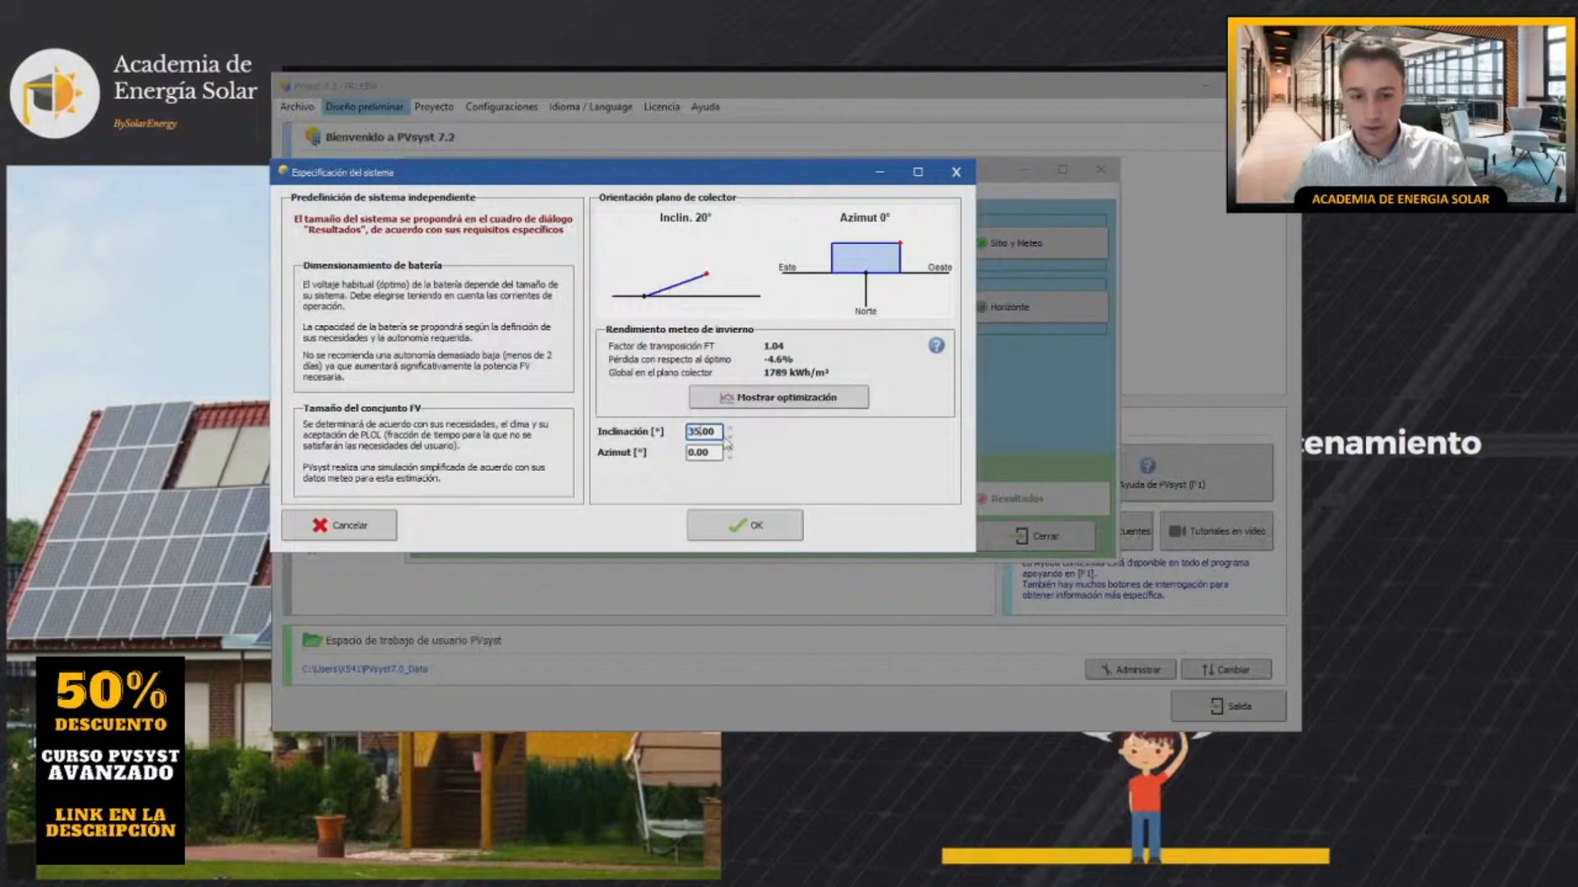
pyautogui.click(711, 452)
pyautogui.click(762, 401)
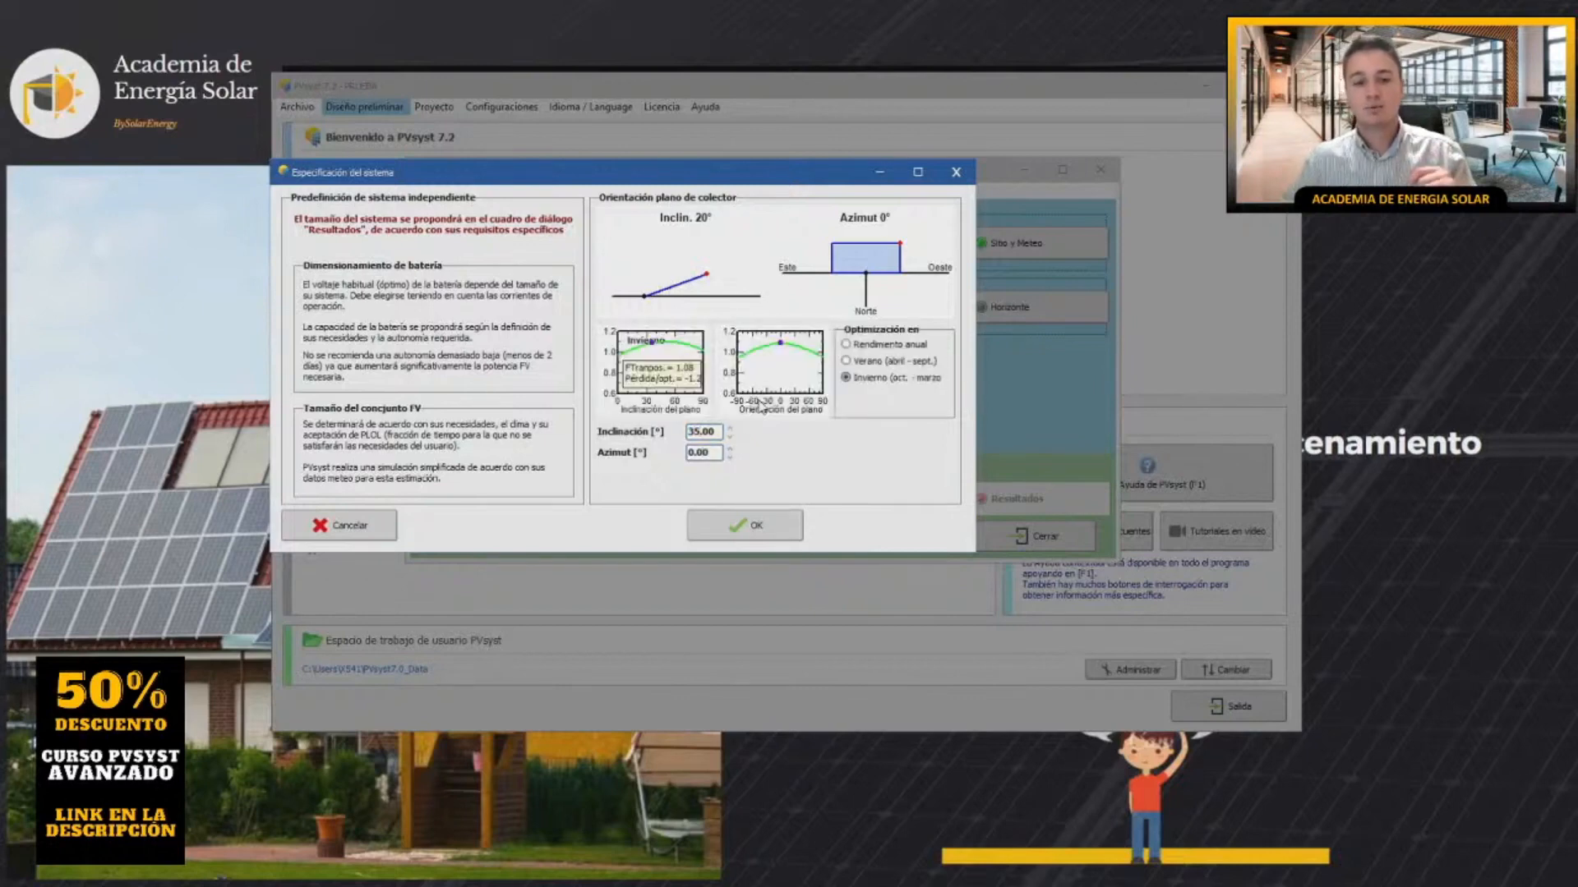
pyautogui.click(668, 345)
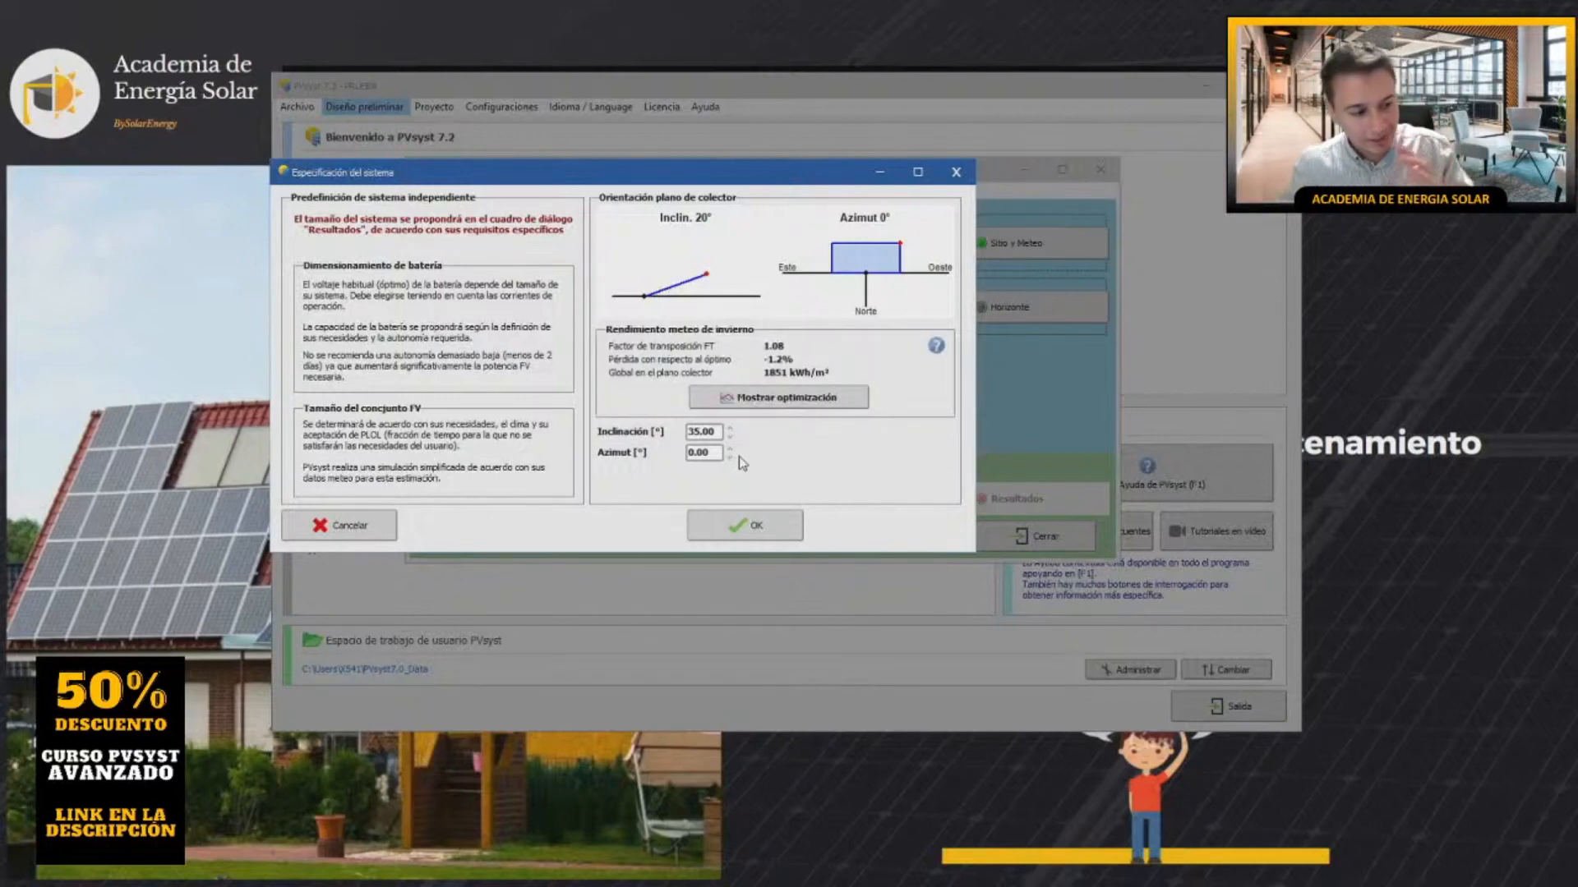
pyautogui.click(754, 536)
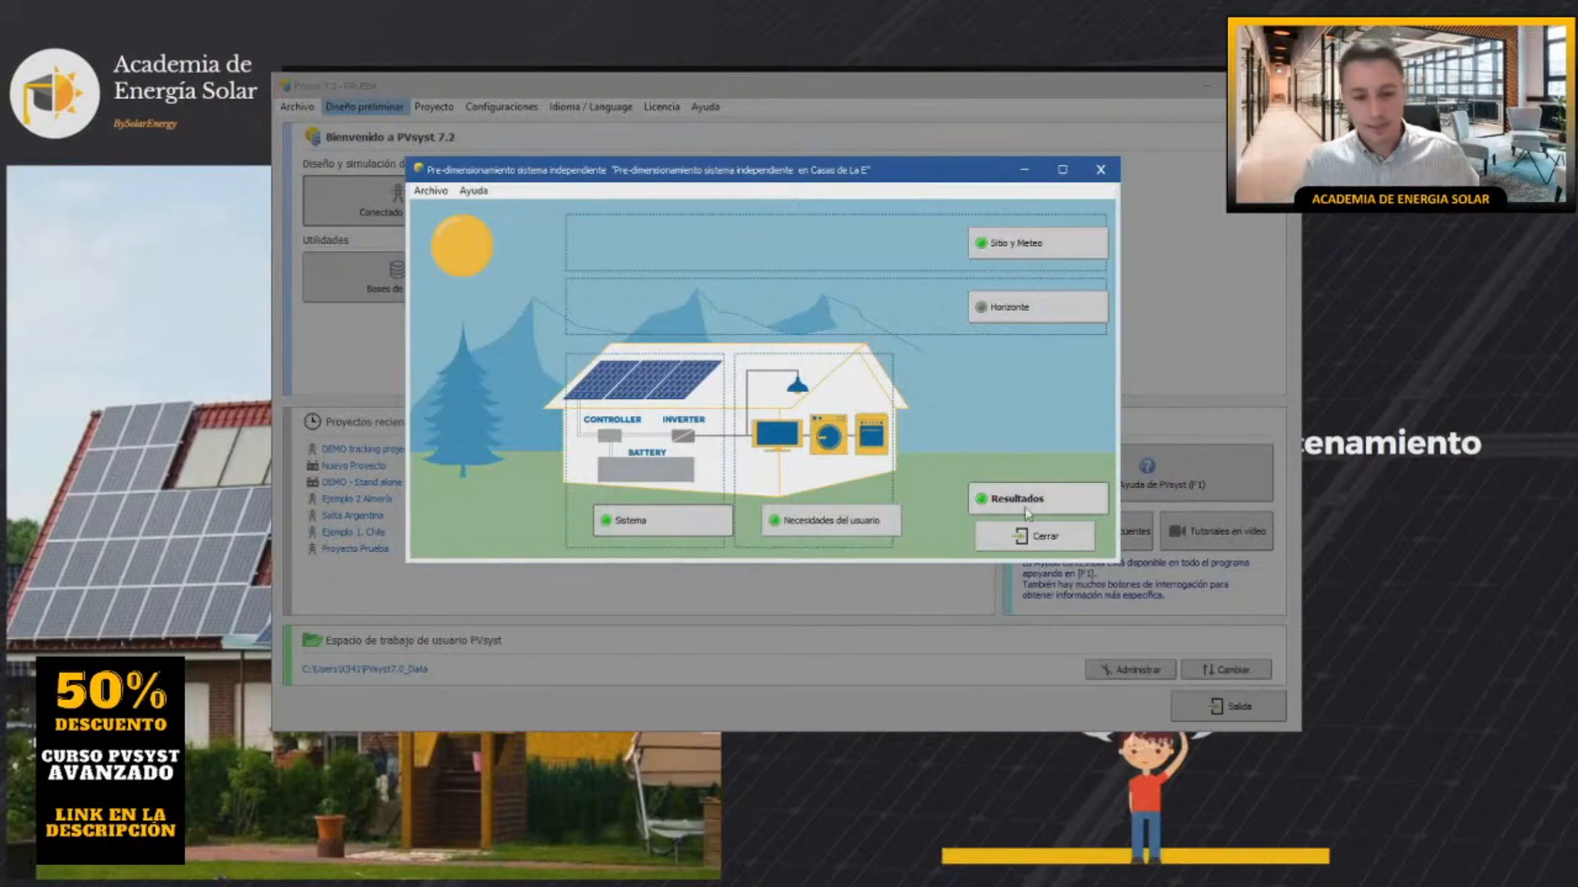
# Open the pre-sizing results, then reposition and enlarge their window to read the monthly energy chart.
pyautogui.click(1052, 493)
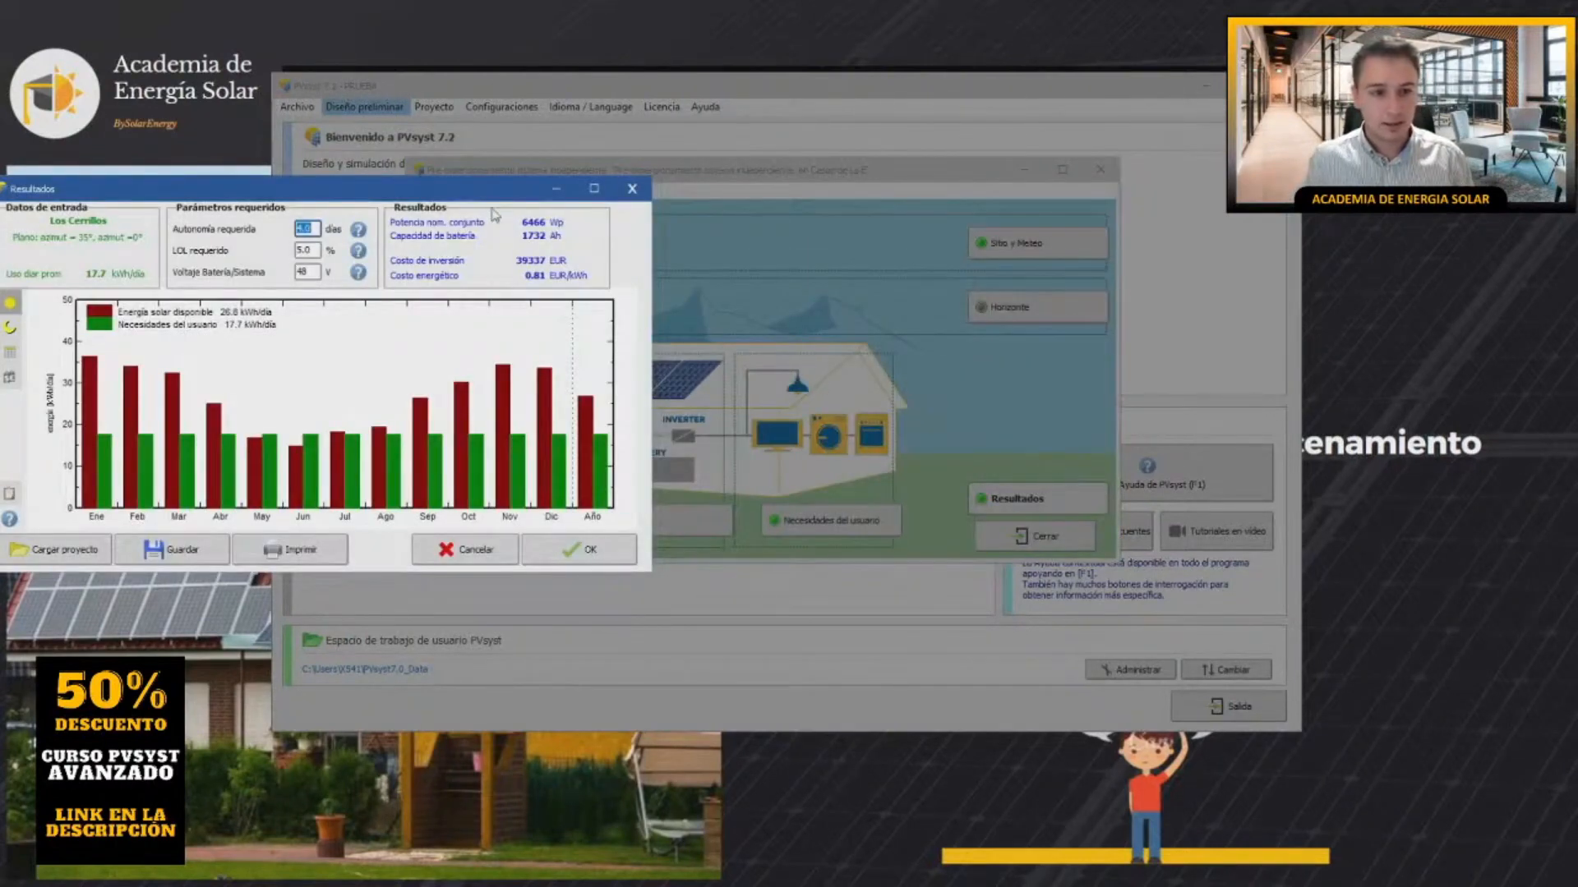
pyautogui.moveTo(473, 191); pyautogui.dragTo(818, 150)
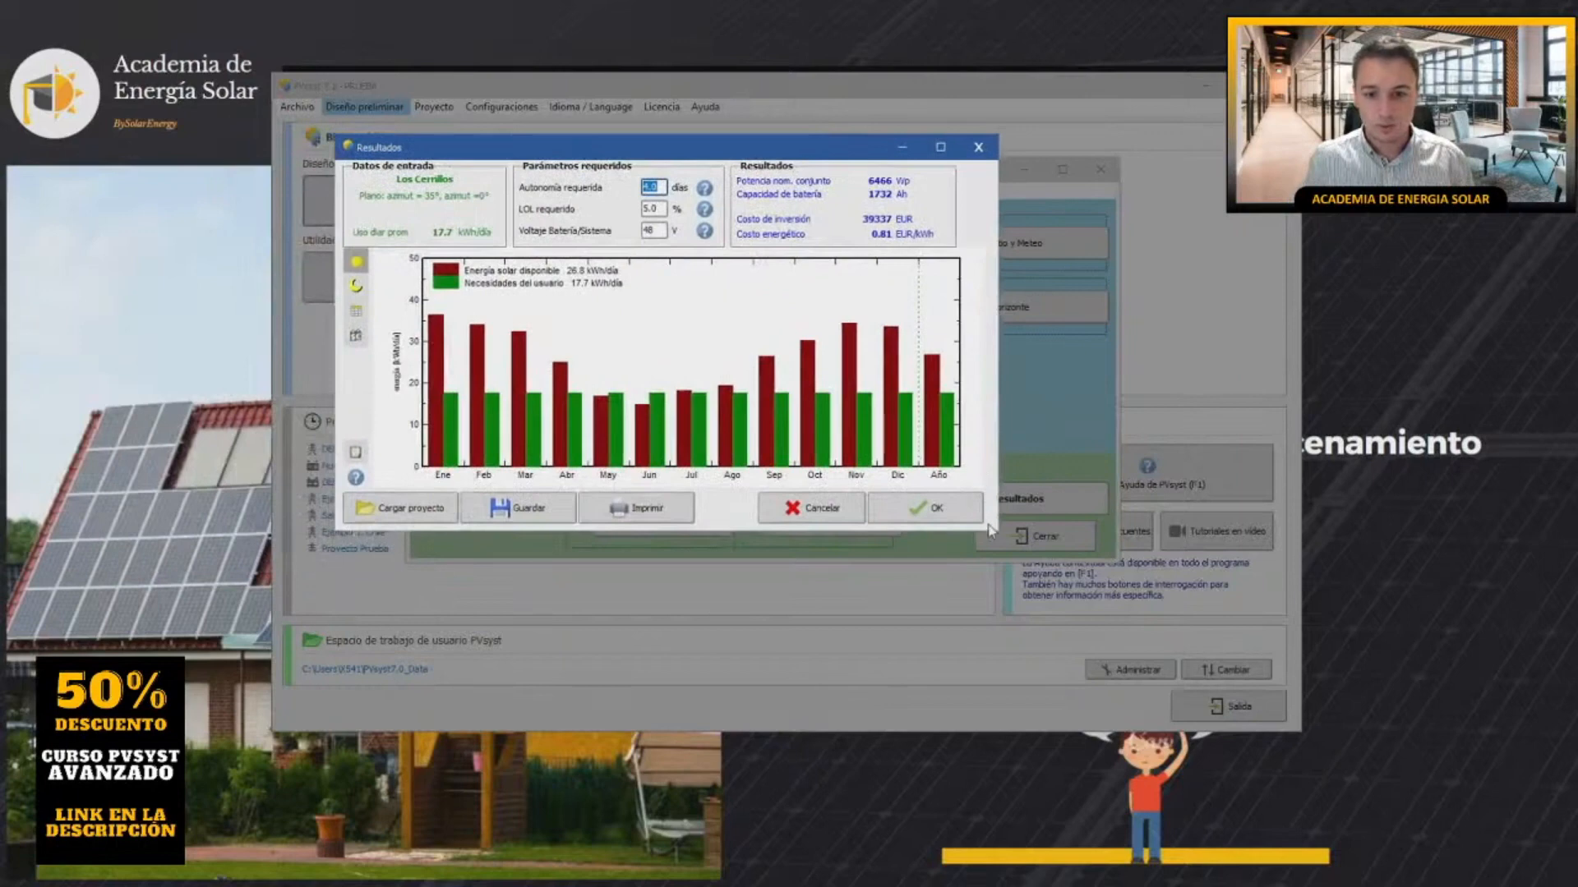
pyautogui.moveTo(998, 532)
pyautogui.mouseDown()
pyautogui.moveTo(1064, 573)
pyautogui.moveTo(1027, 538)
pyautogui.mouseUp()
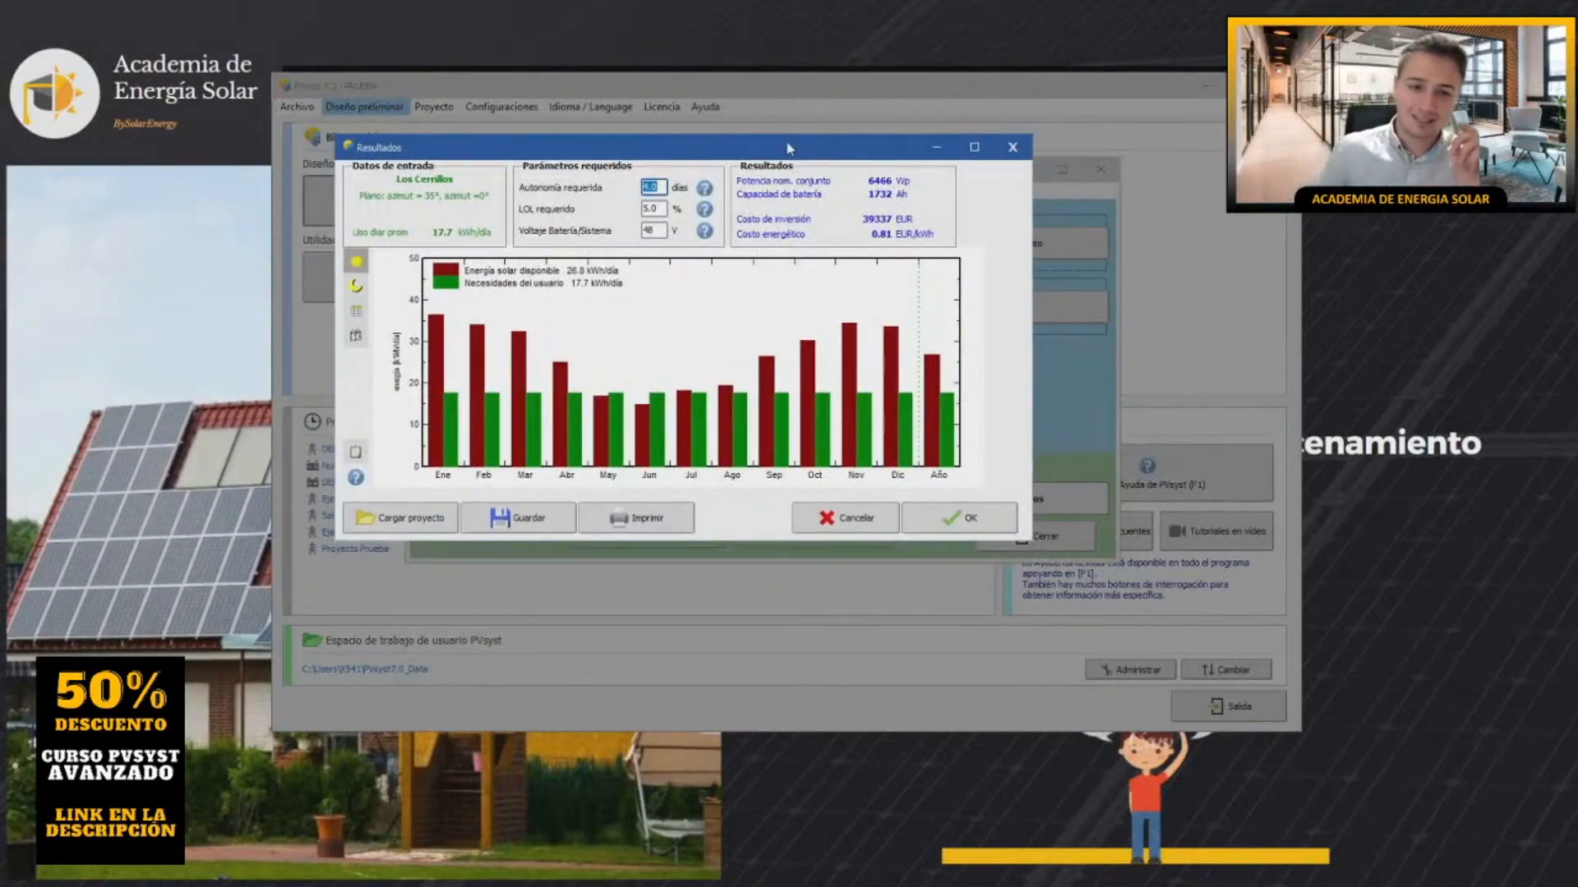
# Reposition the results window and set the required autonomy to 2.5 days.
pyautogui.moveTo(787, 148); pyautogui.dragTo(846, 164)
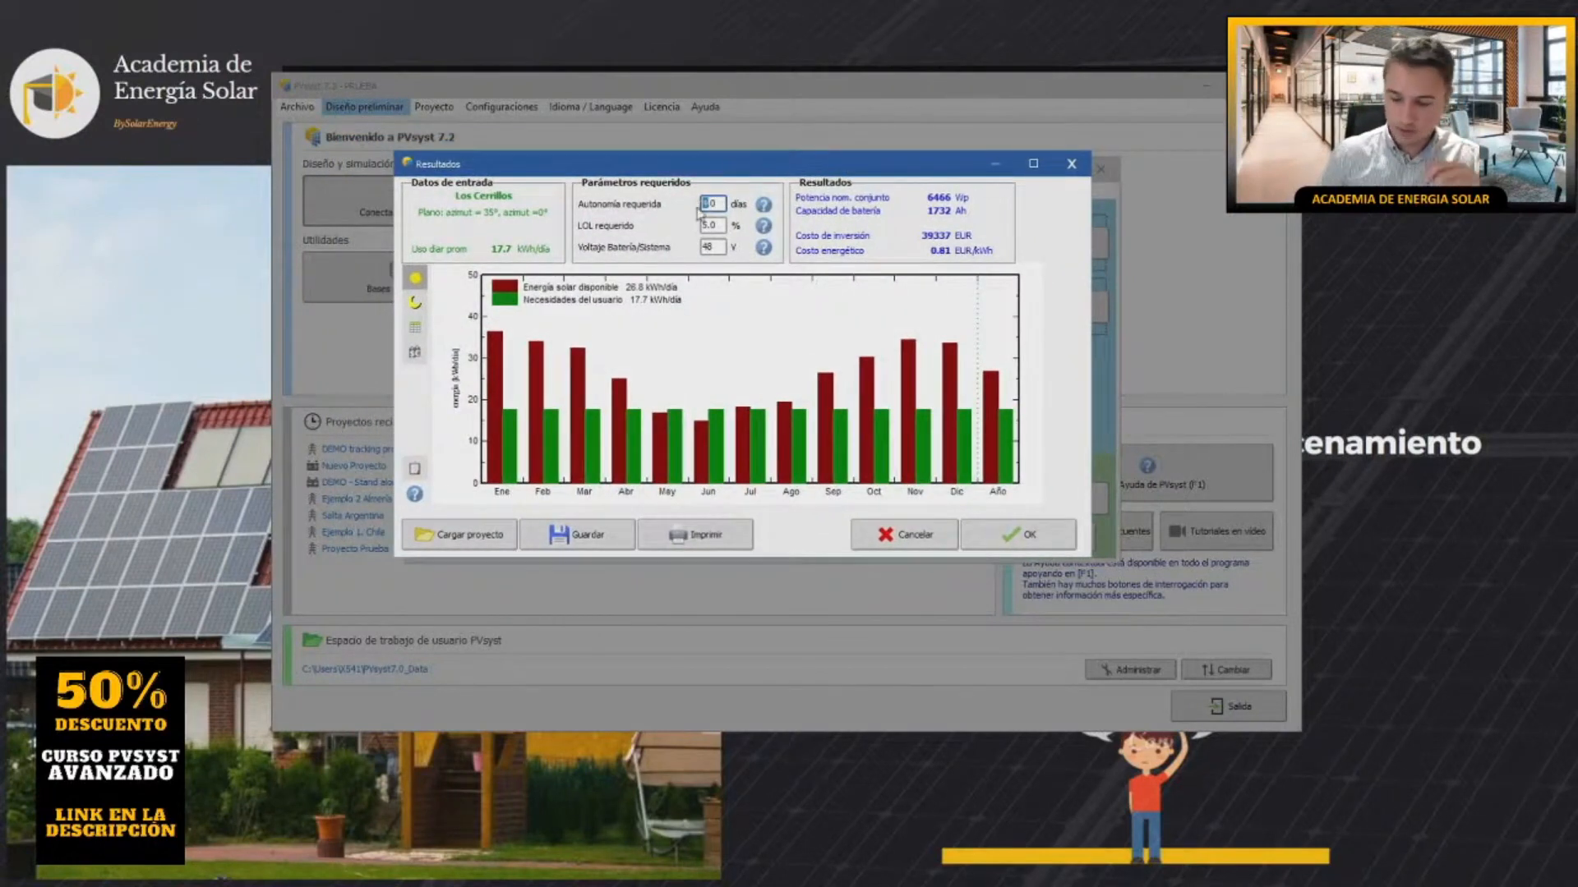
pyautogui.write('2.')
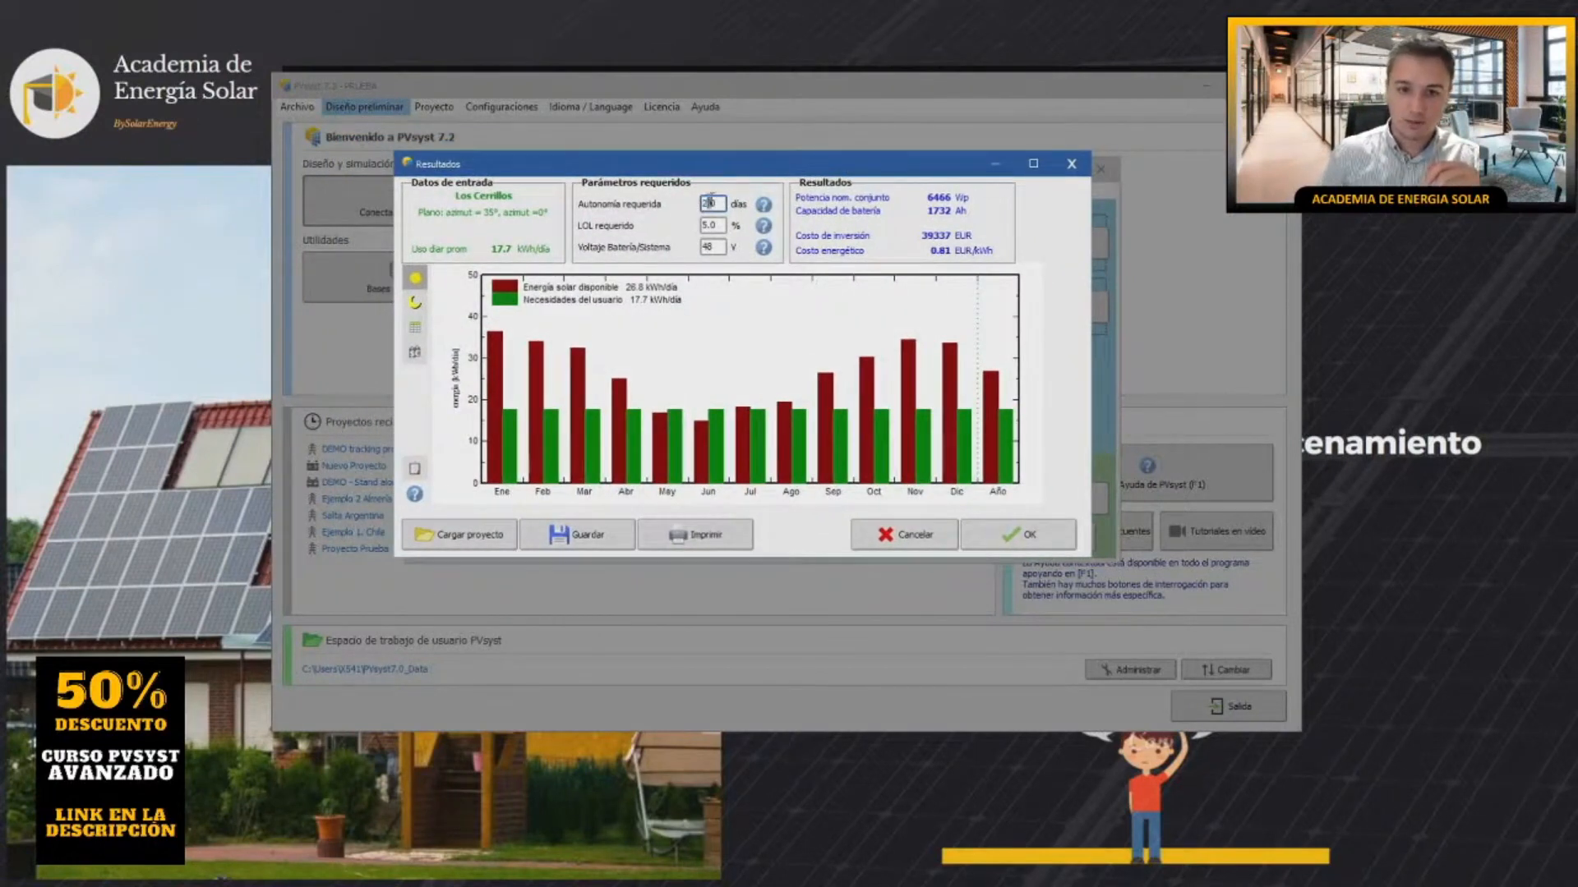
pyautogui.write('5')
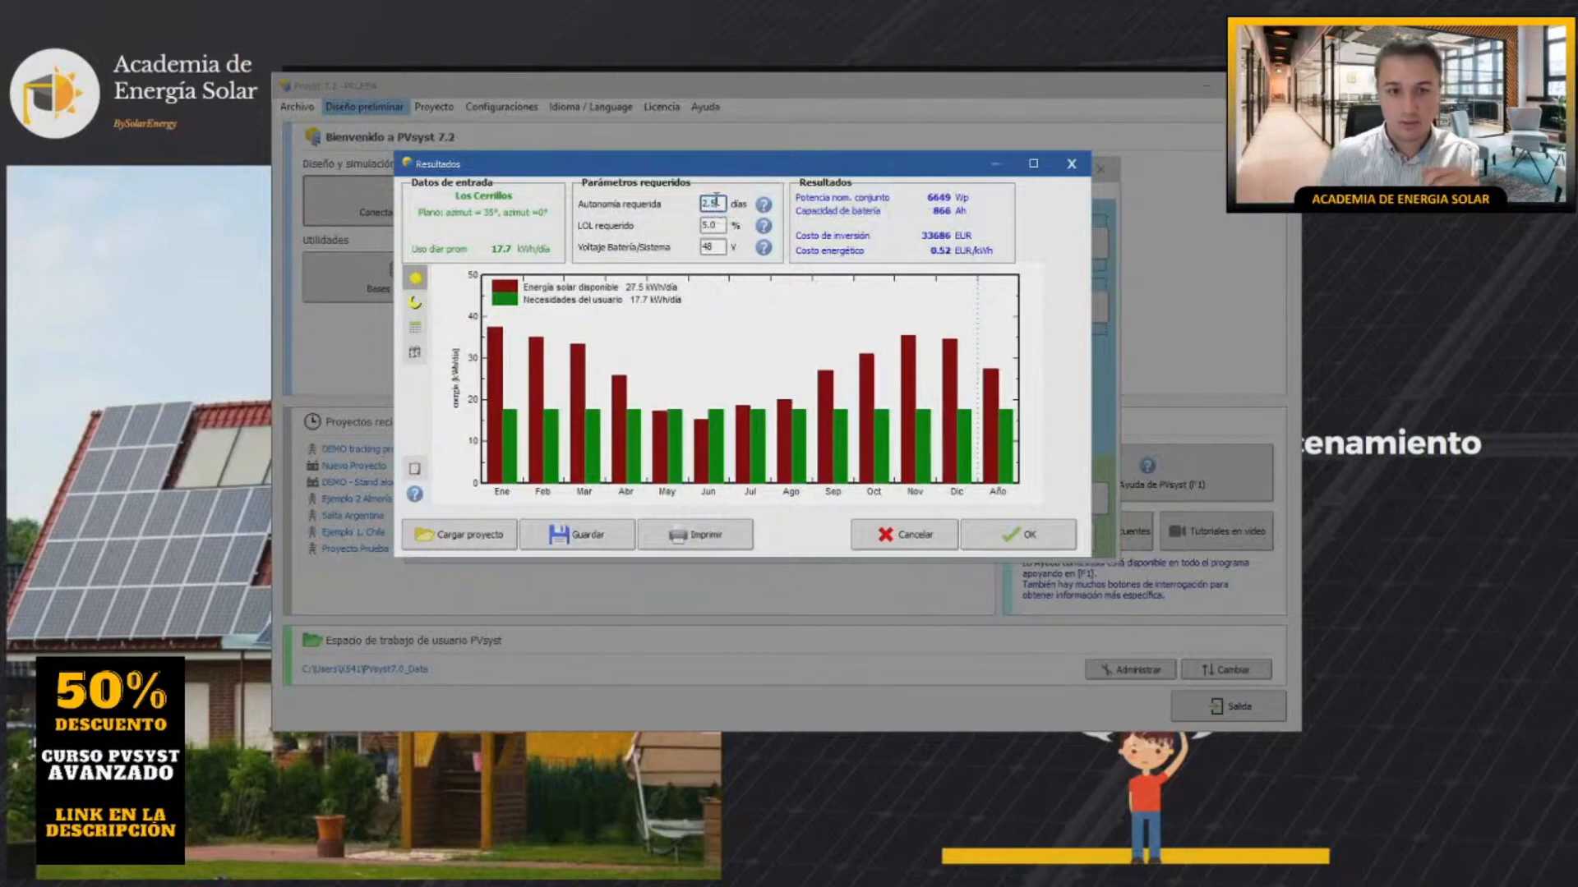
pyautogui.click(703, 224)
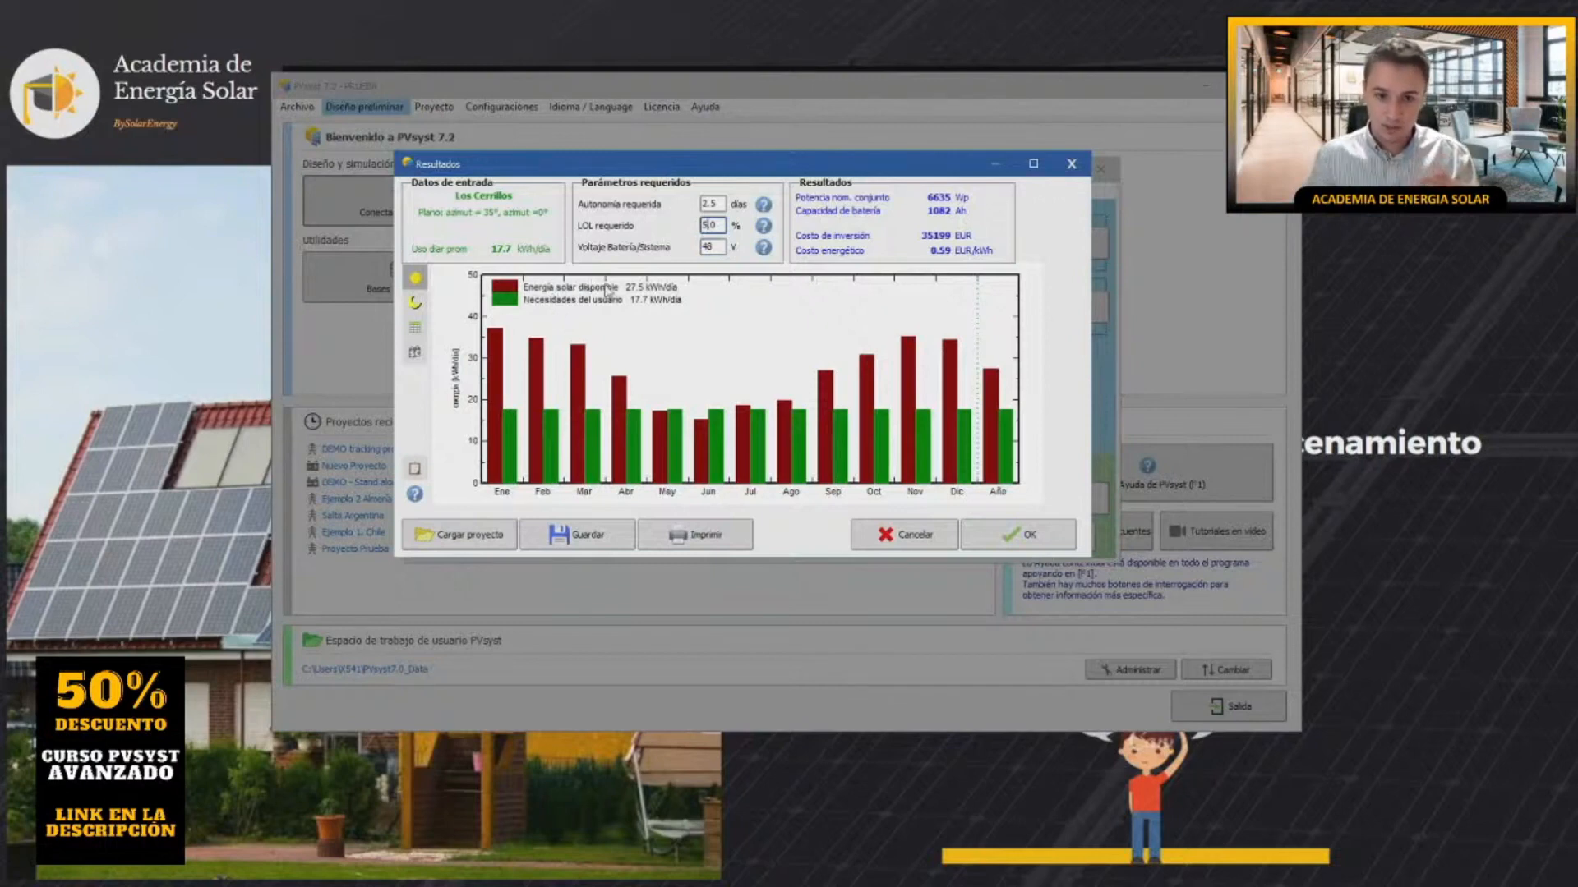
pyautogui.click(707, 226)
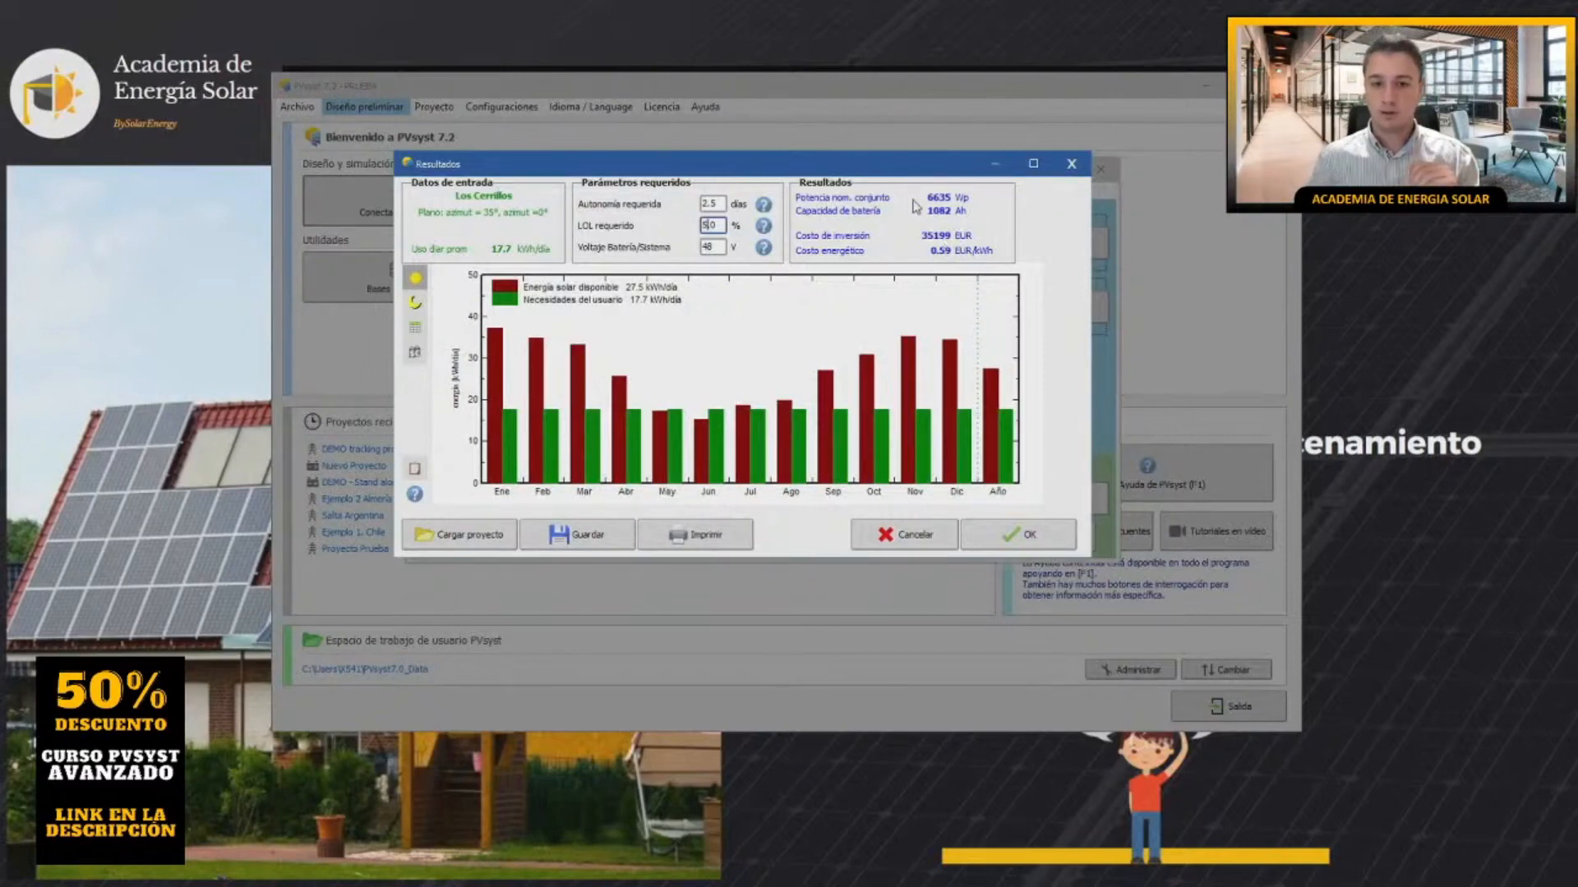
# Try a required LOL of 2 %, followed by 0 %, to compare the array power and investment cost.
pyautogui.moveTo(720, 225); pyautogui.dragTo(704, 228)
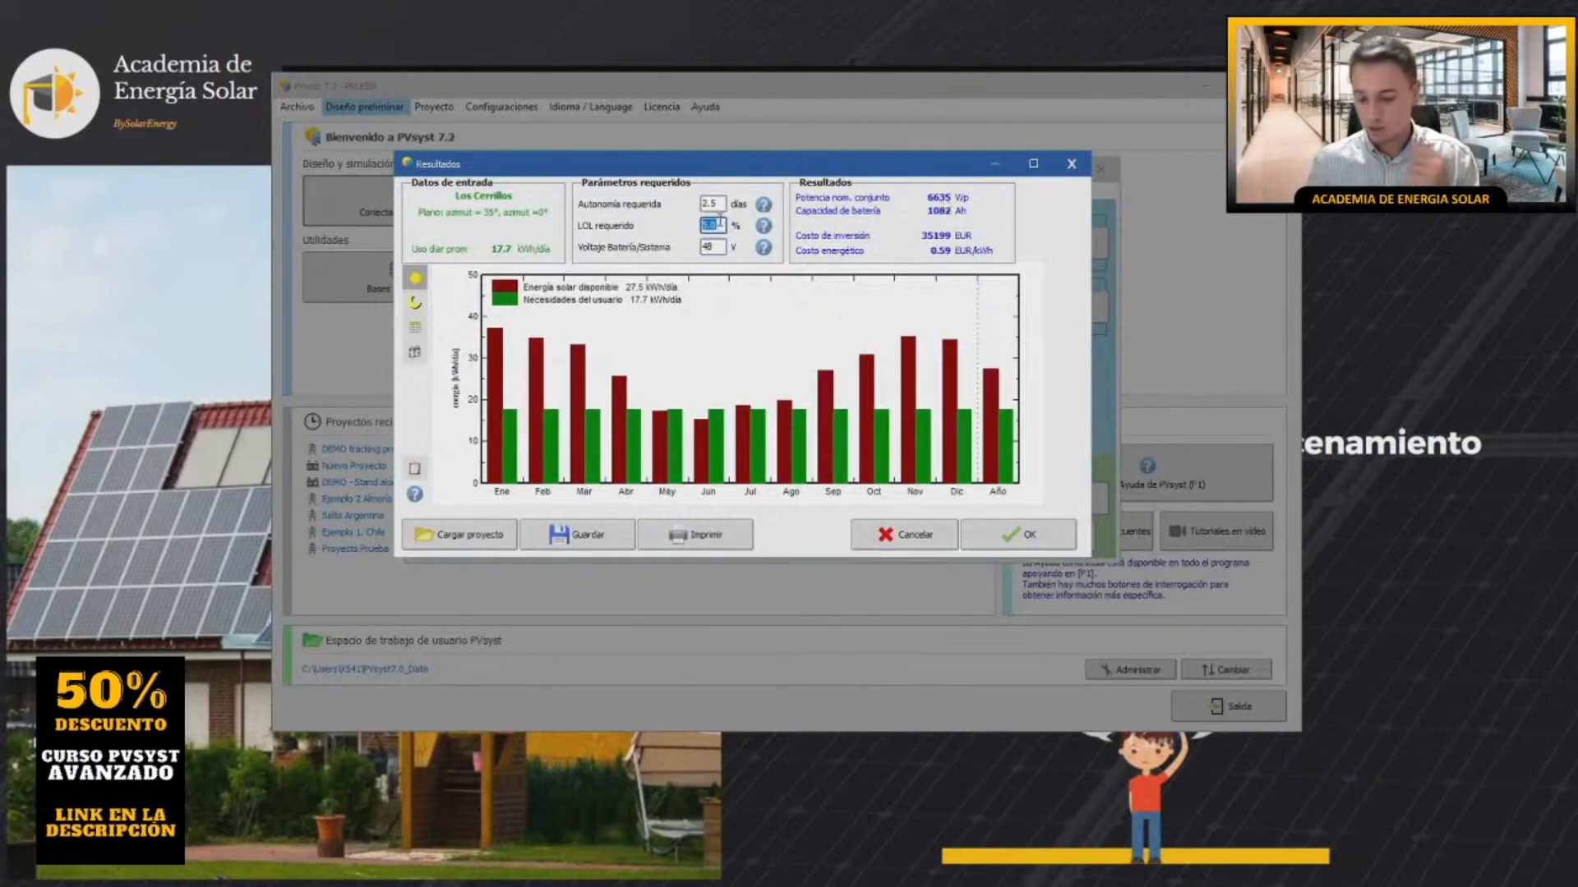
pyautogui.write('2')
pyautogui.press('Tab')
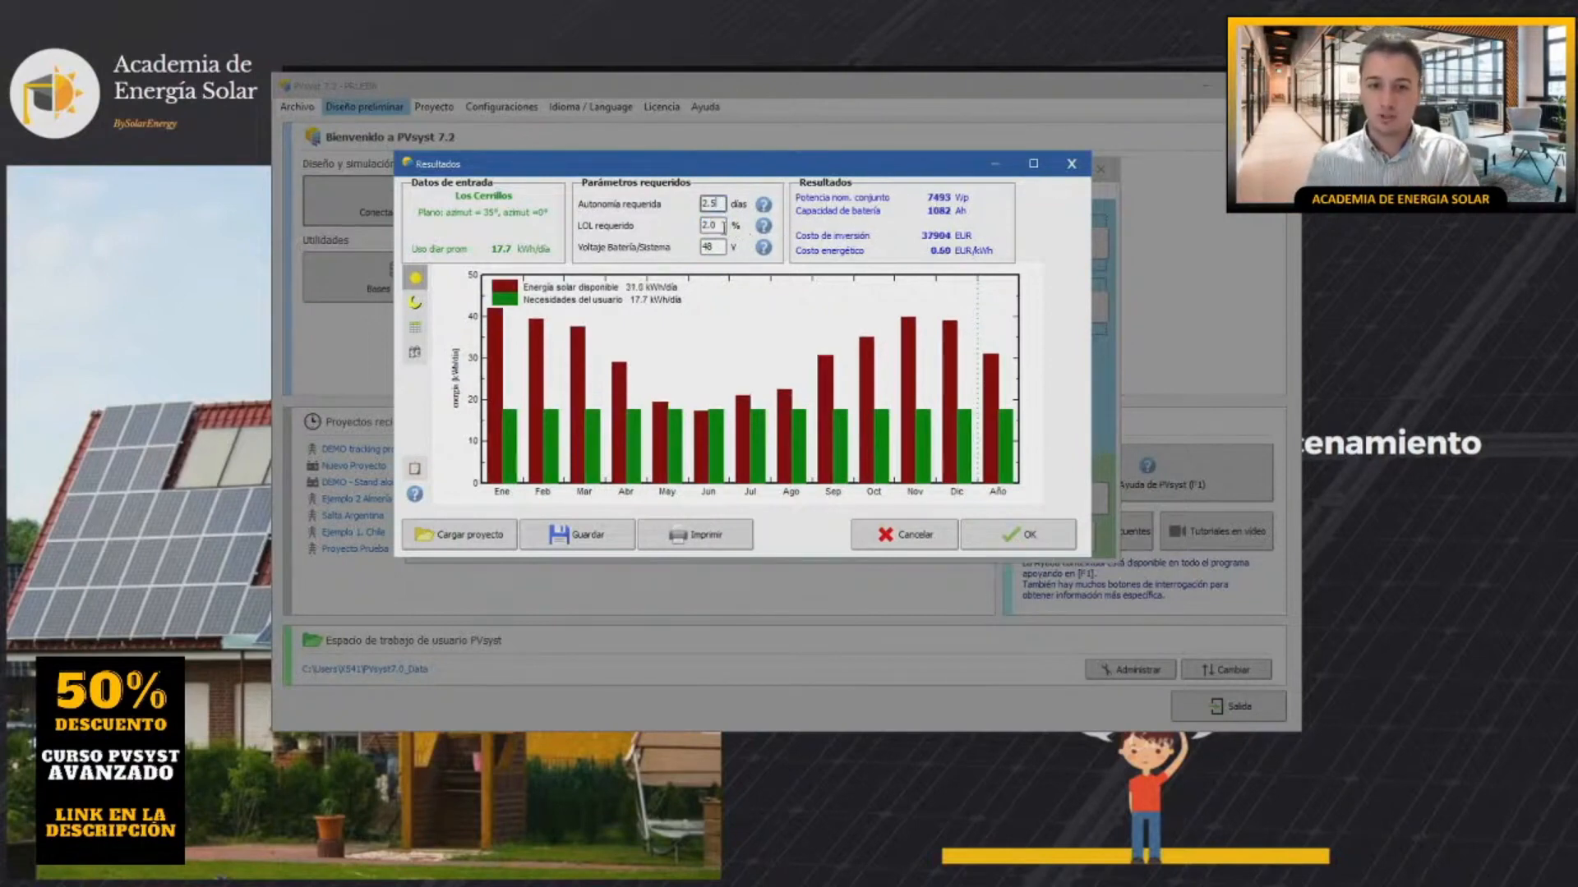
pyautogui.click(705, 225)
pyautogui.write('0')
pyautogui.press('Tab')
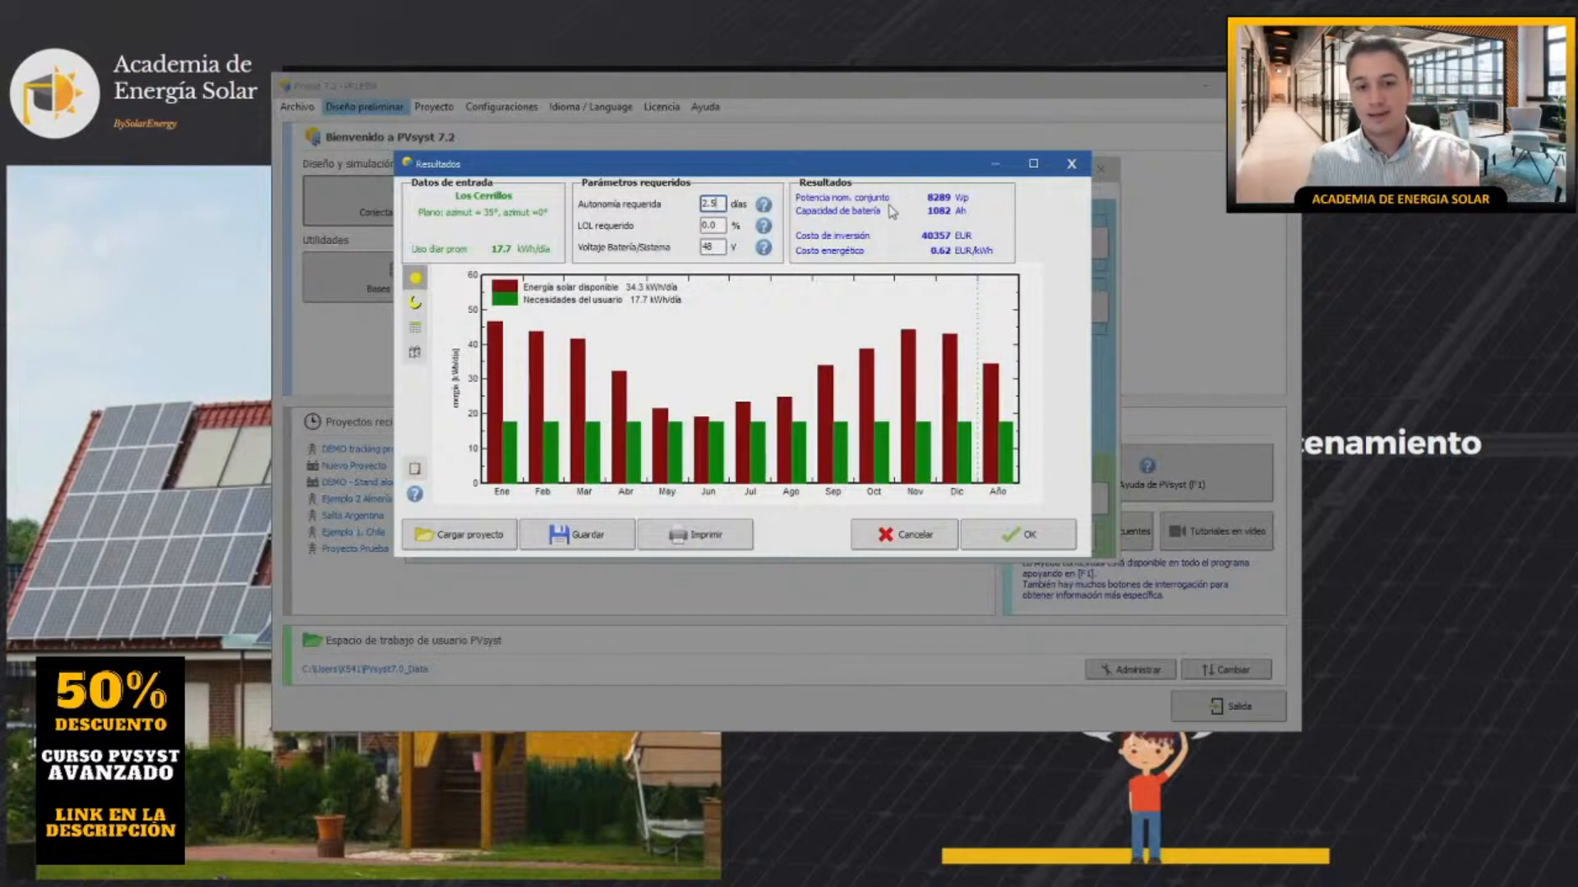
# Set the required LOL back to 5 % and compare it with a value of 2 %.
pyautogui.click(703, 225)
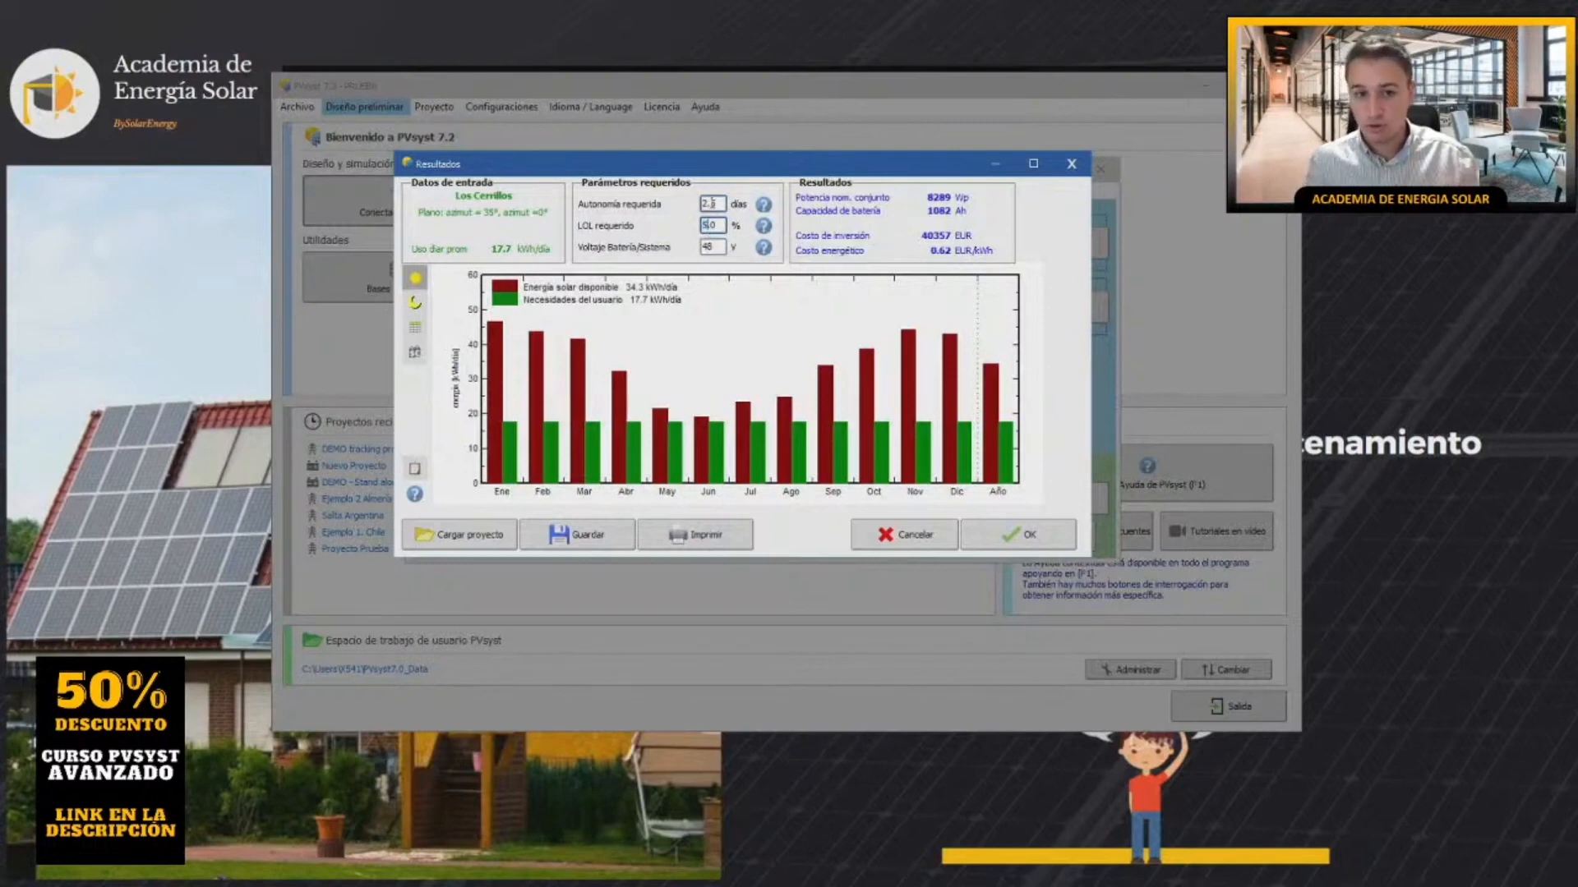
pyautogui.click(712, 203)
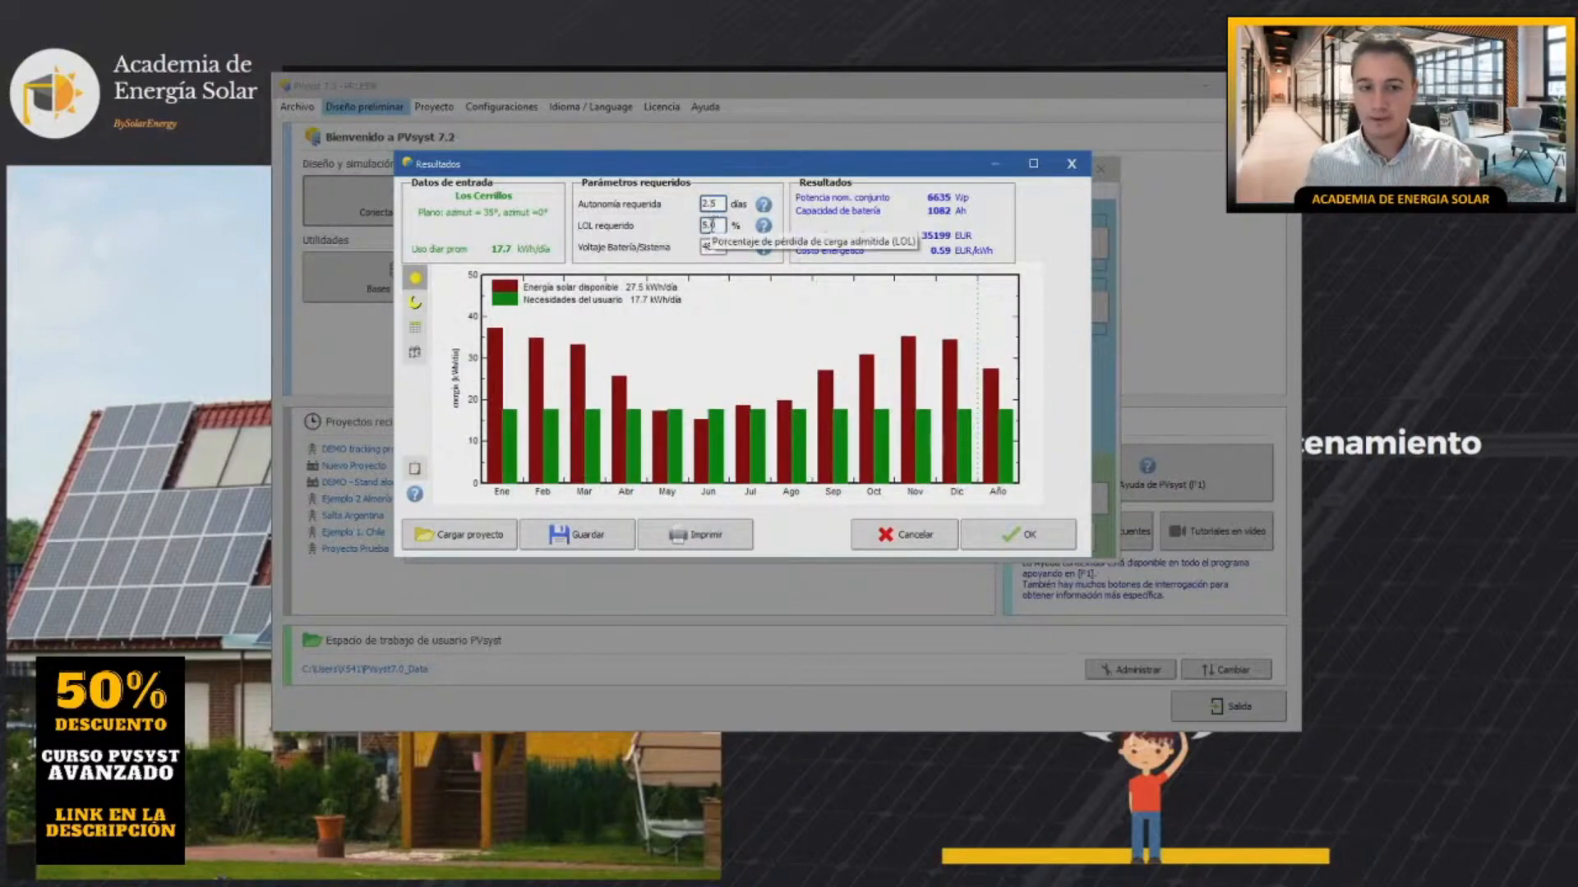
pyautogui.click(704, 225)
pyautogui.write('2')
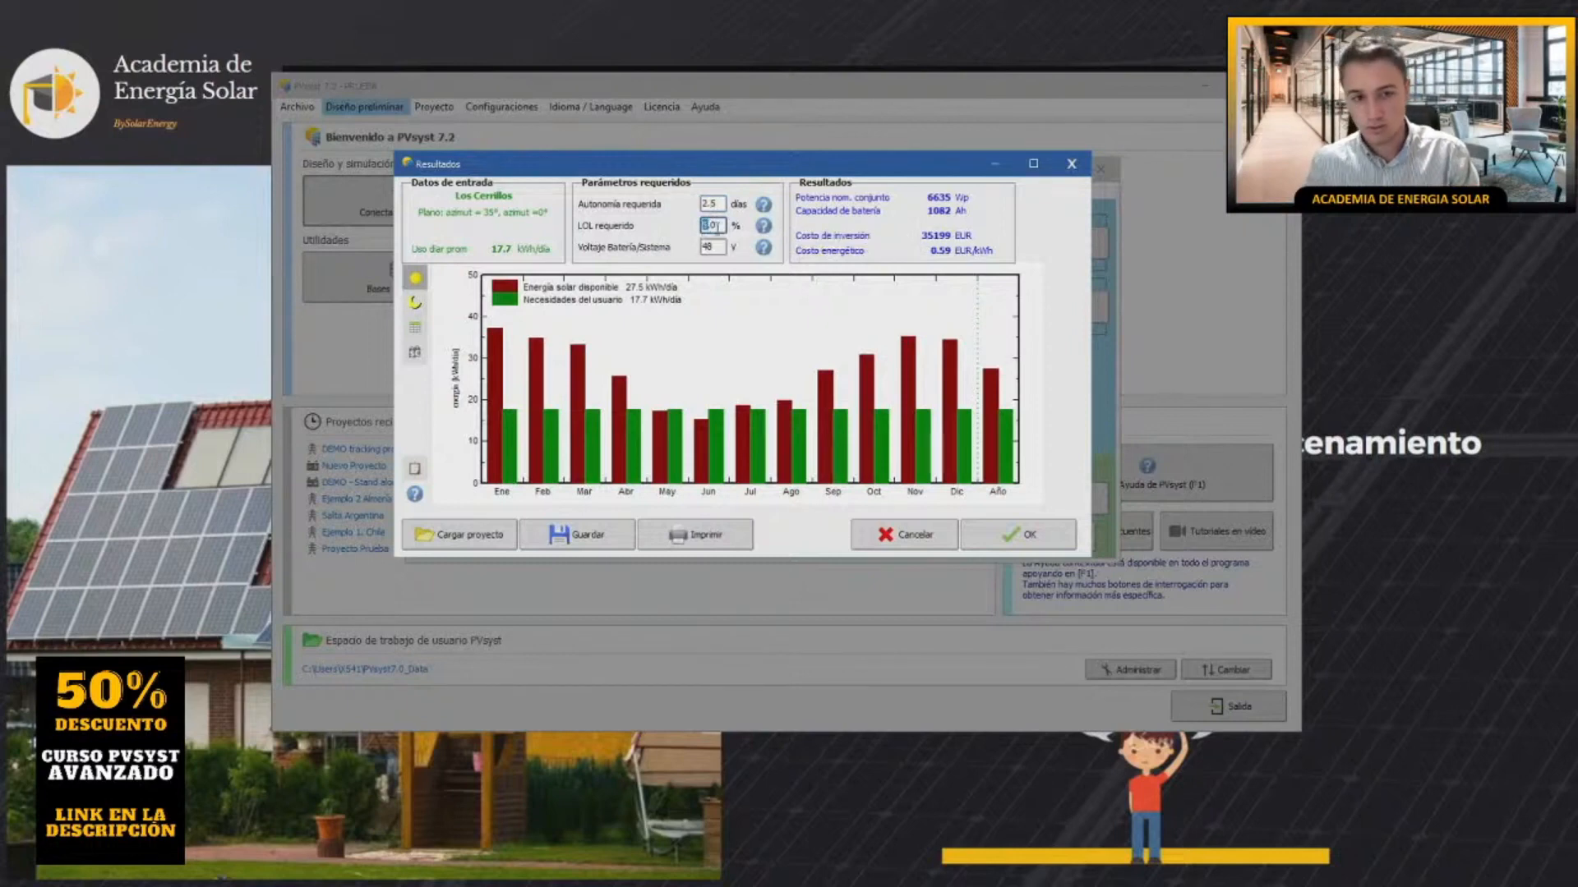
pyautogui.click(714, 204)
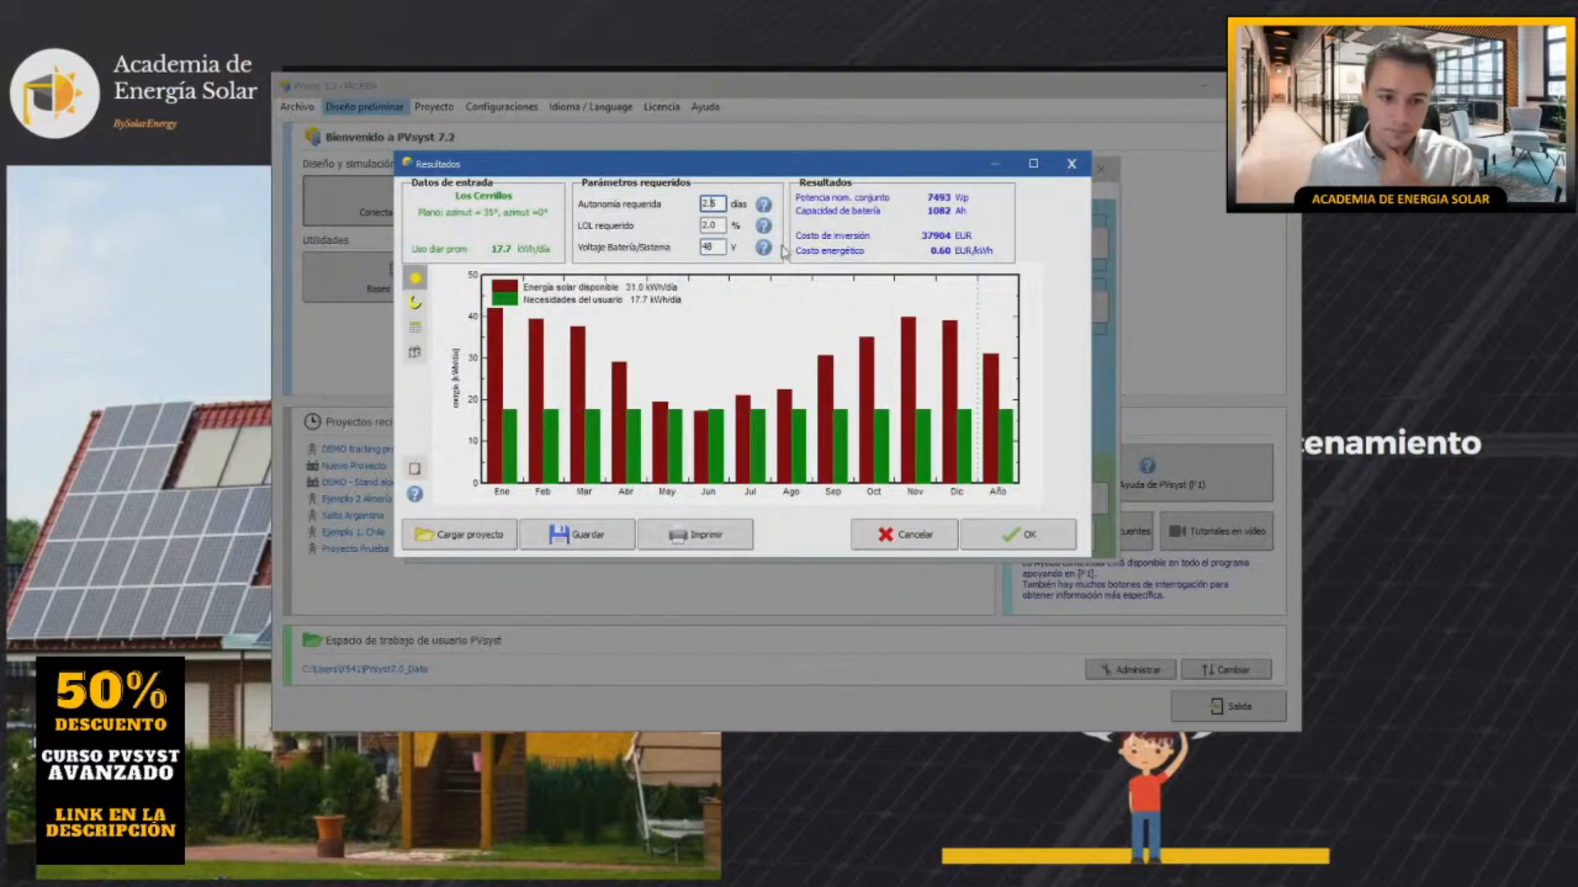
# Examine the monthly chart of average battery state of charge and loss-of-load probability.
pyautogui.click(415, 302)
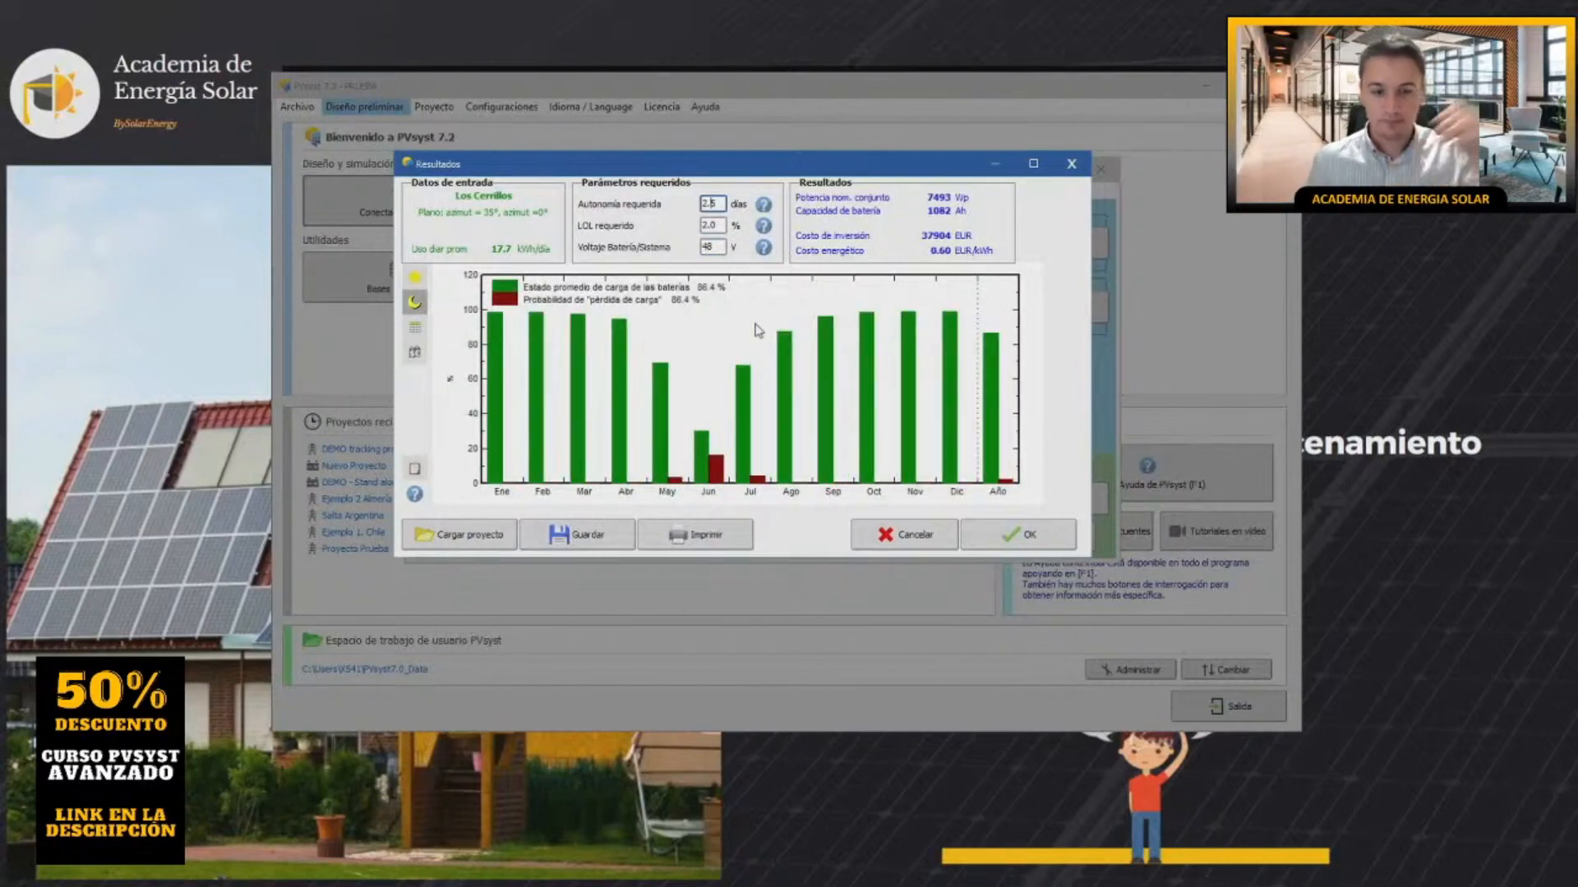
pyautogui.click(415, 278)
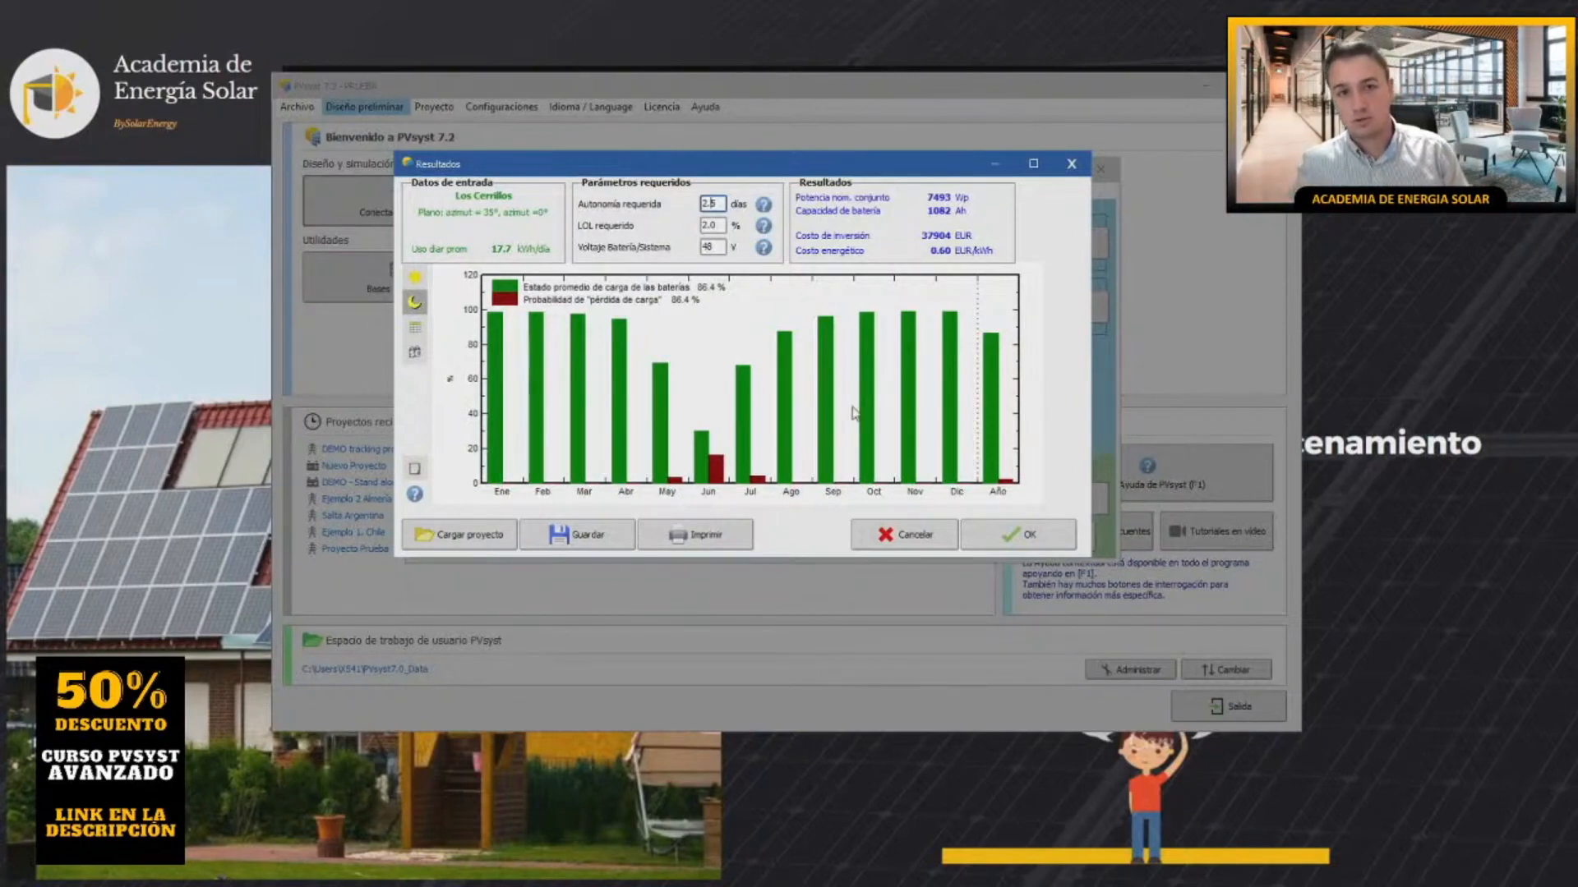
# Try extreme required LOL values of 100 % and 50 % to see their effect on the battery chart.
pyautogui.moveTo(725, 227); pyautogui.dragTo(681, 241)
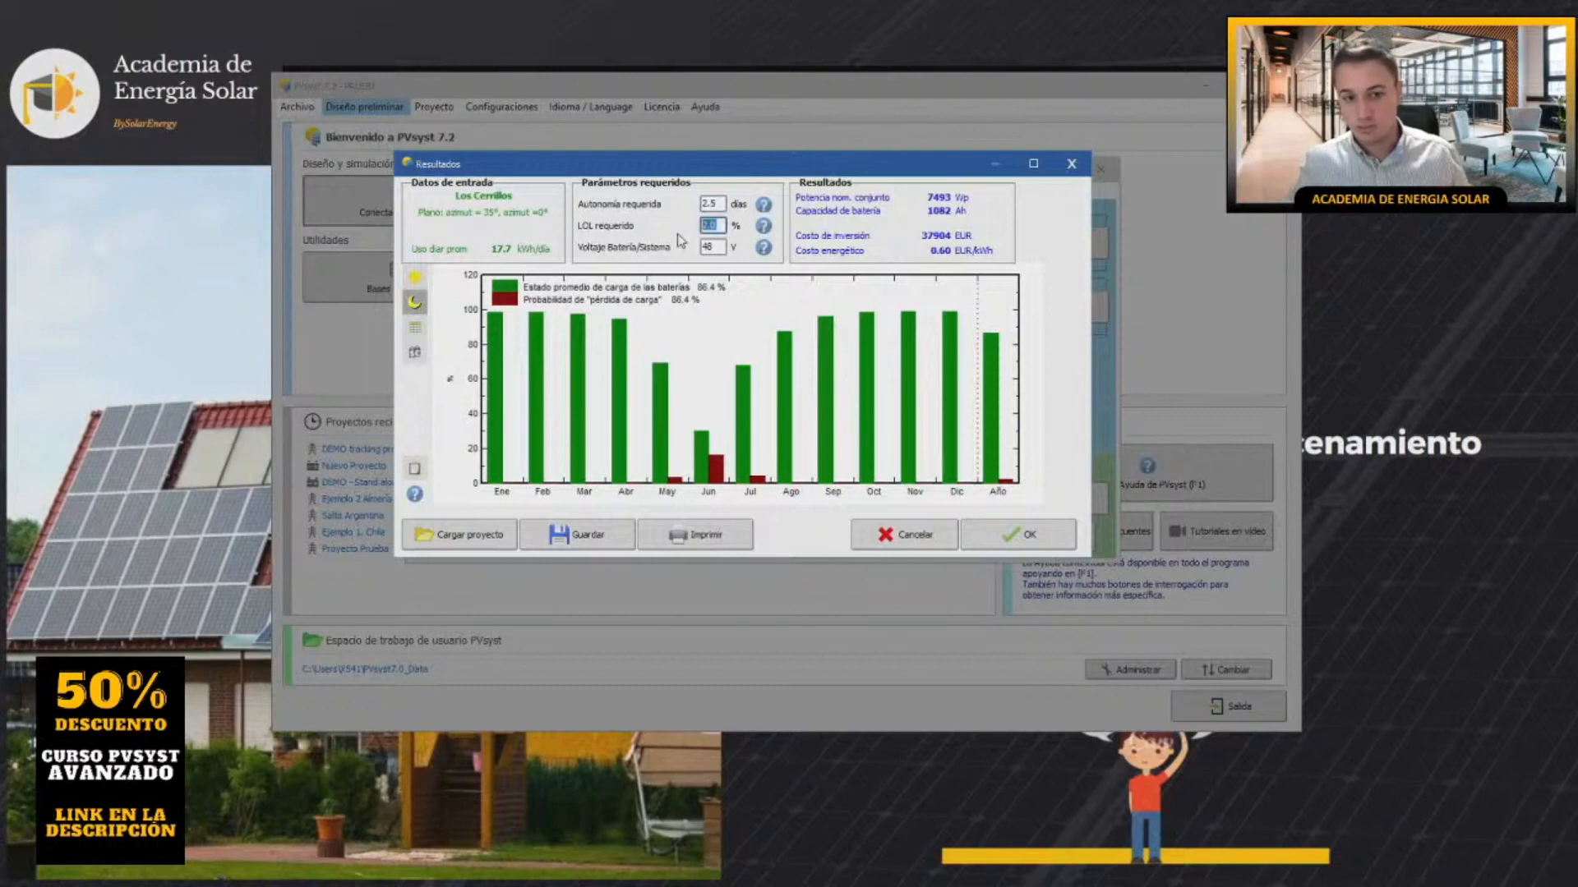
pyautogui.write('100')
pyautogui.click(715, 248)
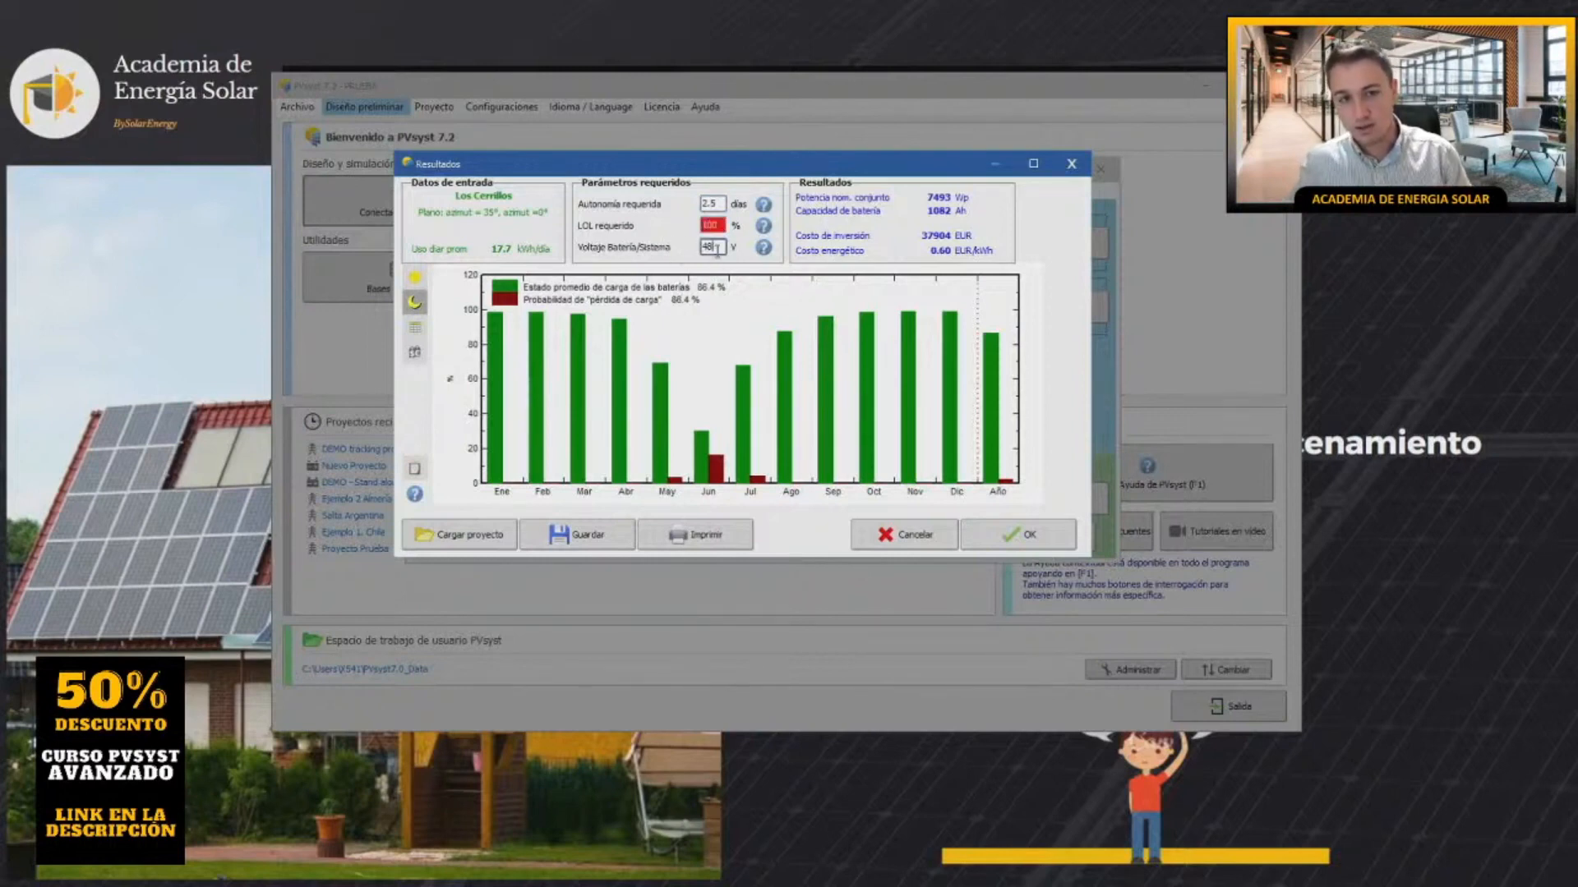
pyautogui.moveTo(721, 226); pyautogui.dragTo(697, 229)
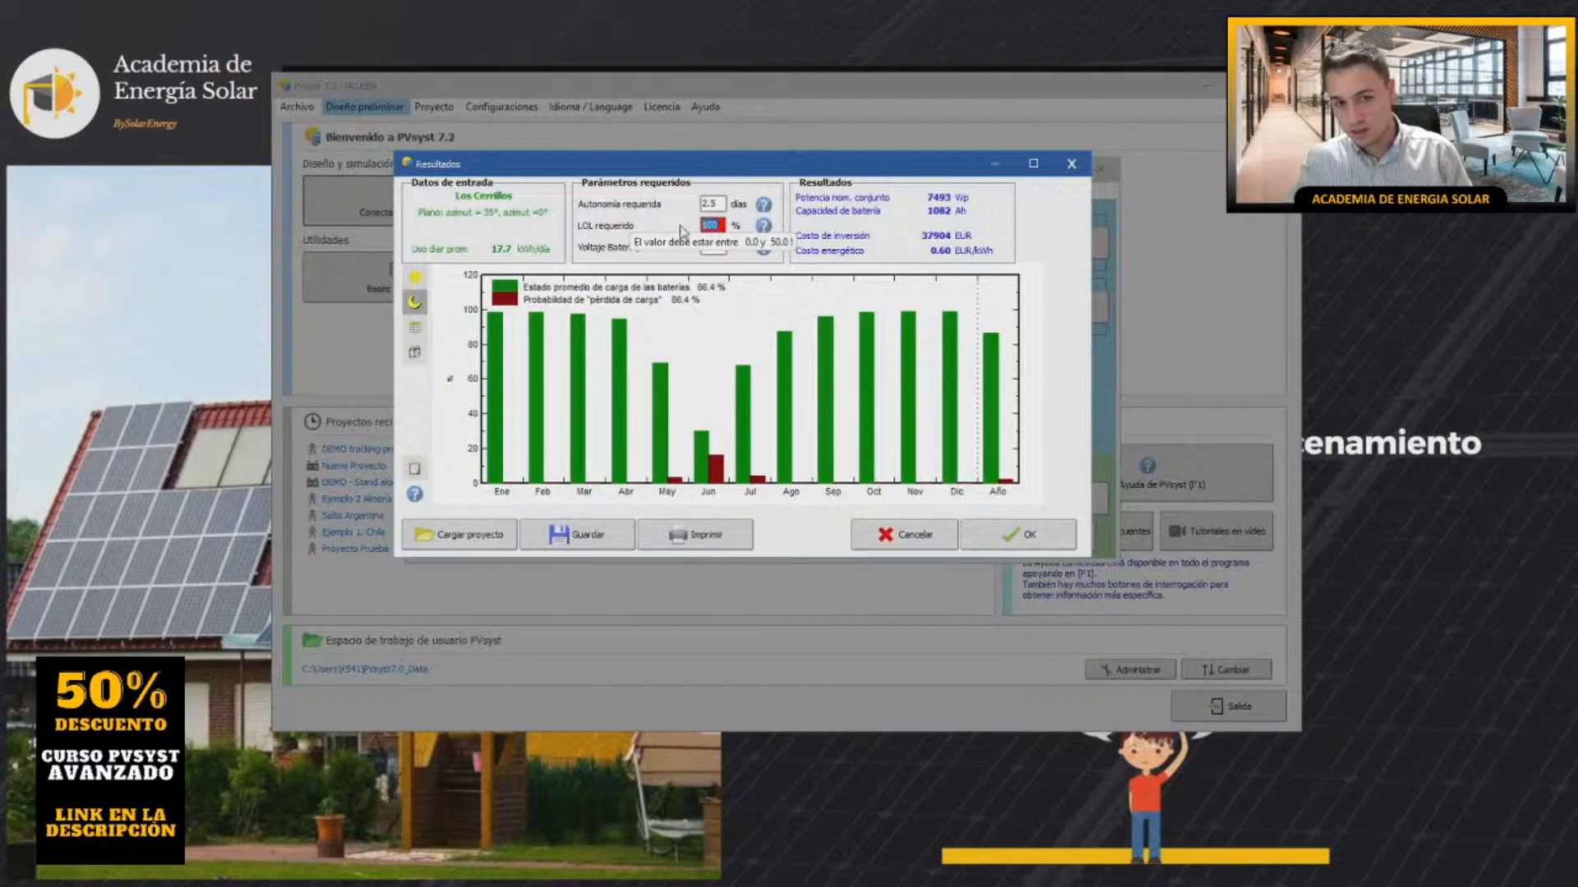
pyautogui.write('50')
pyautogui.click(706, 245)
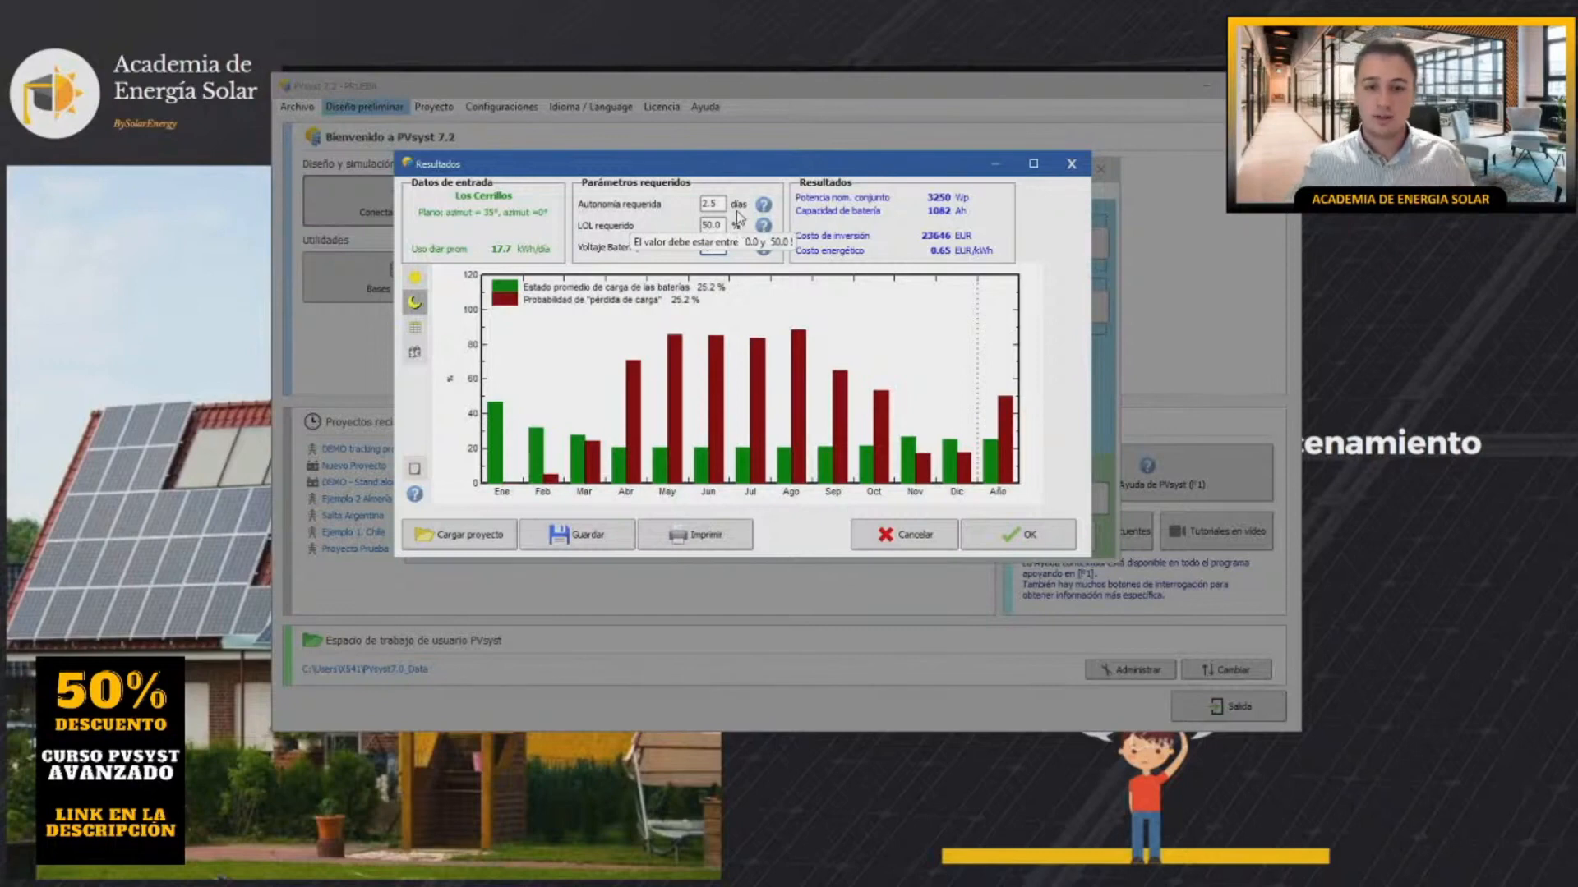
# Set the required LOL to 2.5 %.
pyautogui.doubleClick(712, 224)
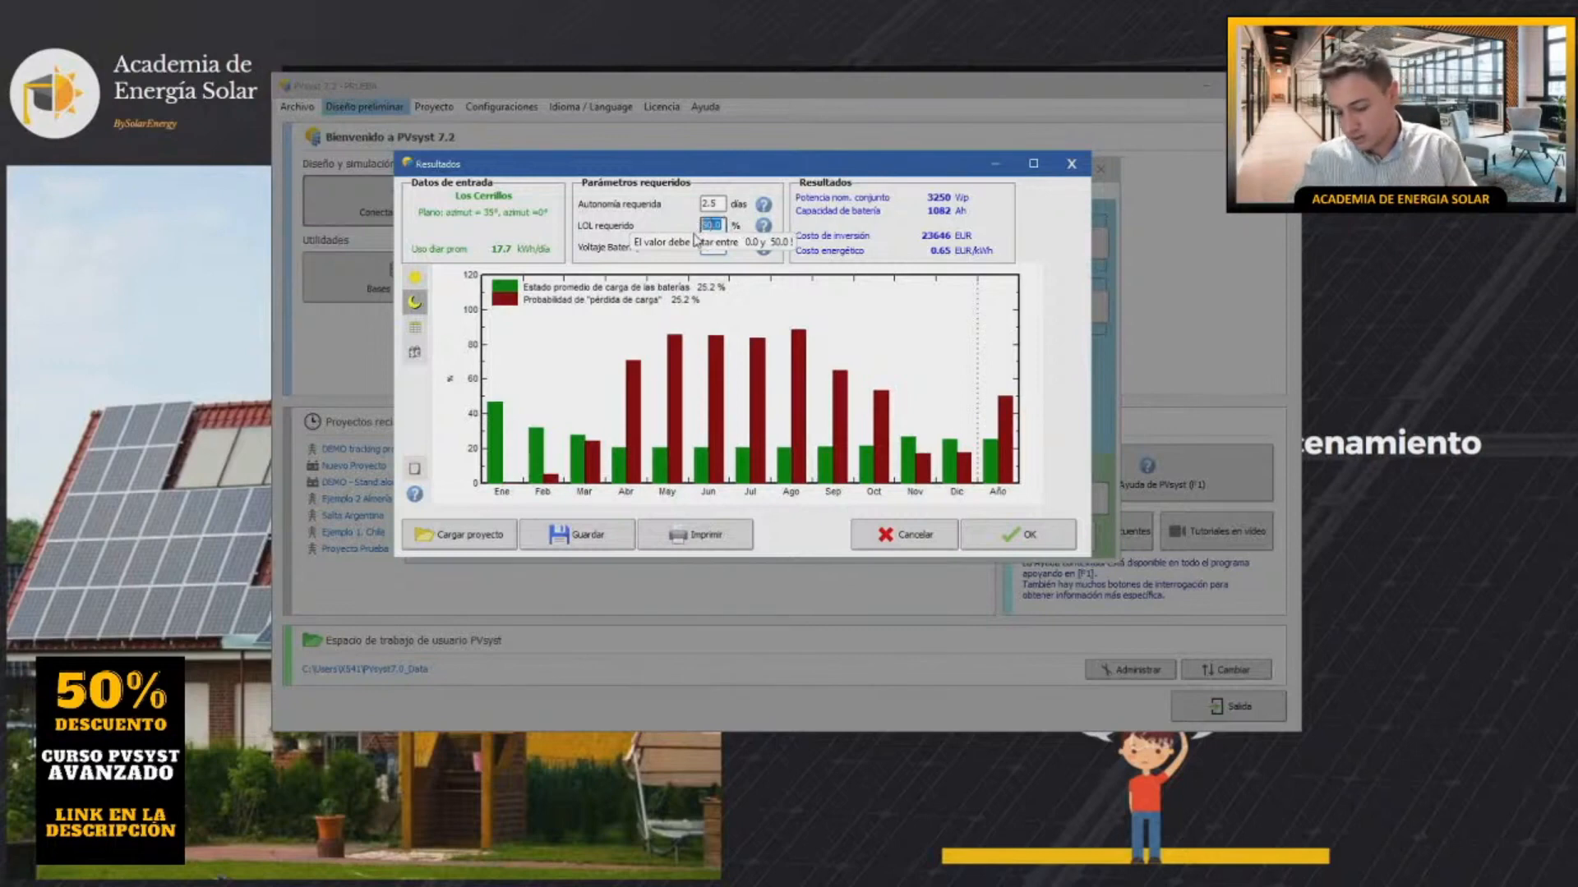
pyautogui.write('2.5')
pyautogui.click(715, 247)
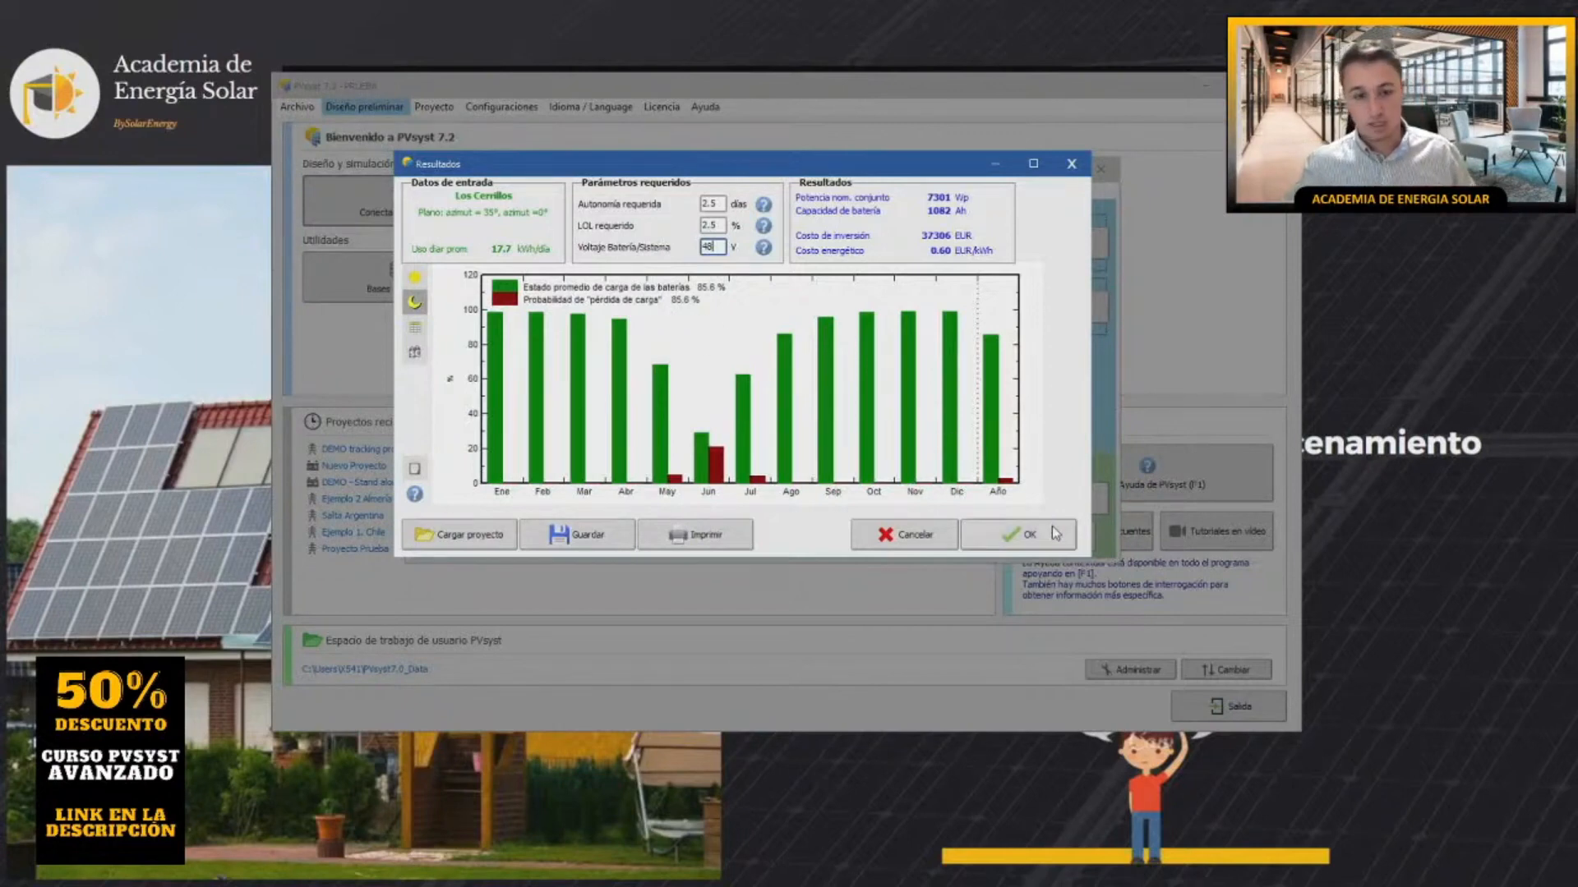
# Review the monthly results table and accept the pre-sizing results.
pyautogui.click(415, 328)
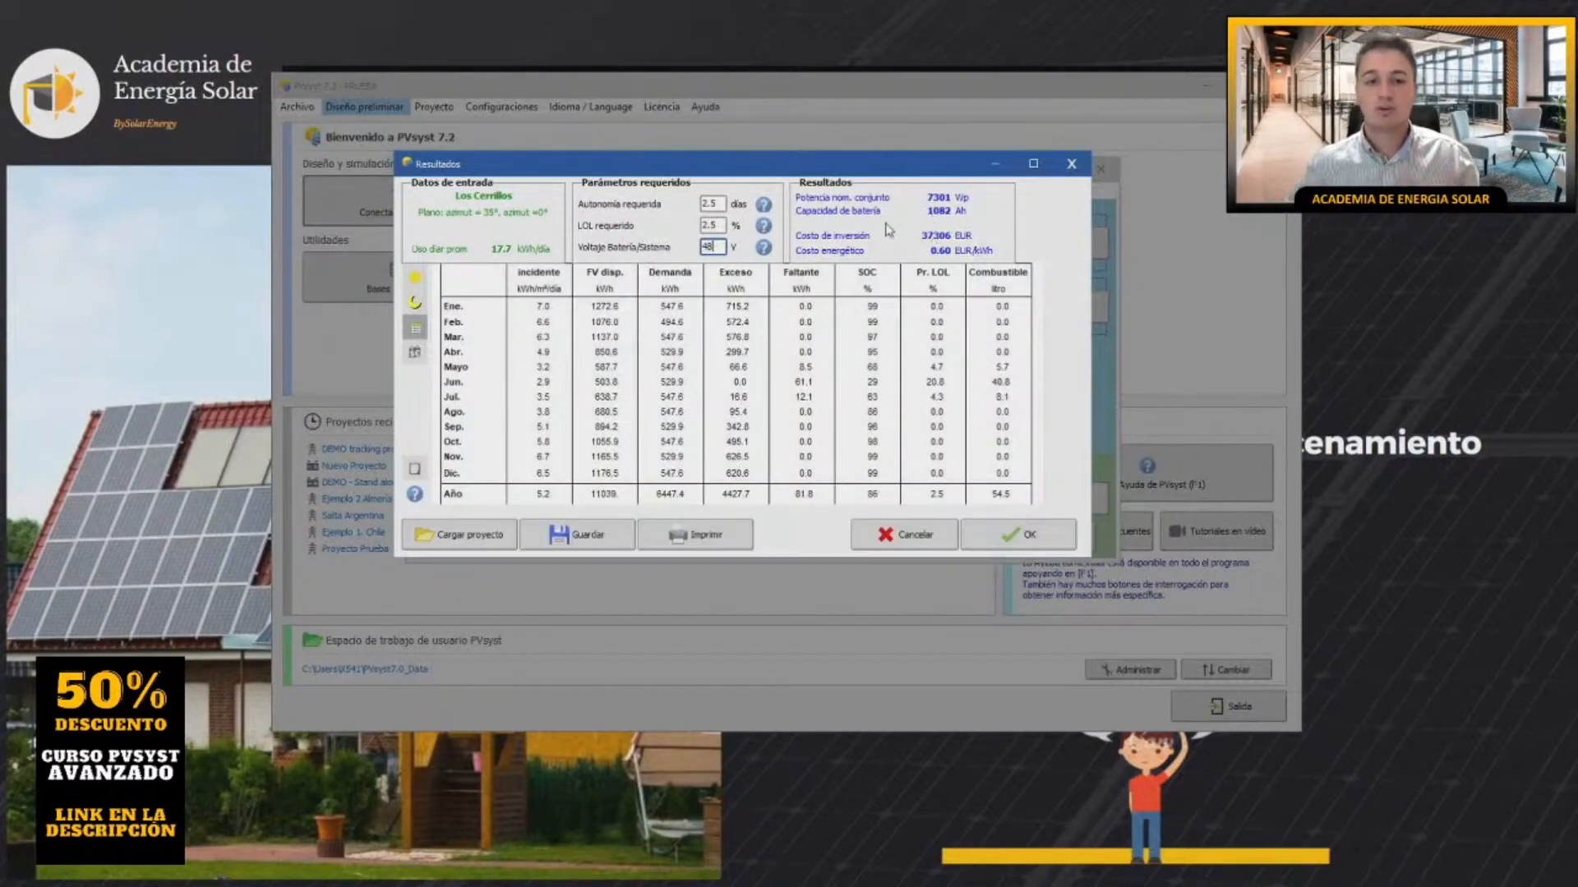
pyautogui.click(1019, 534)
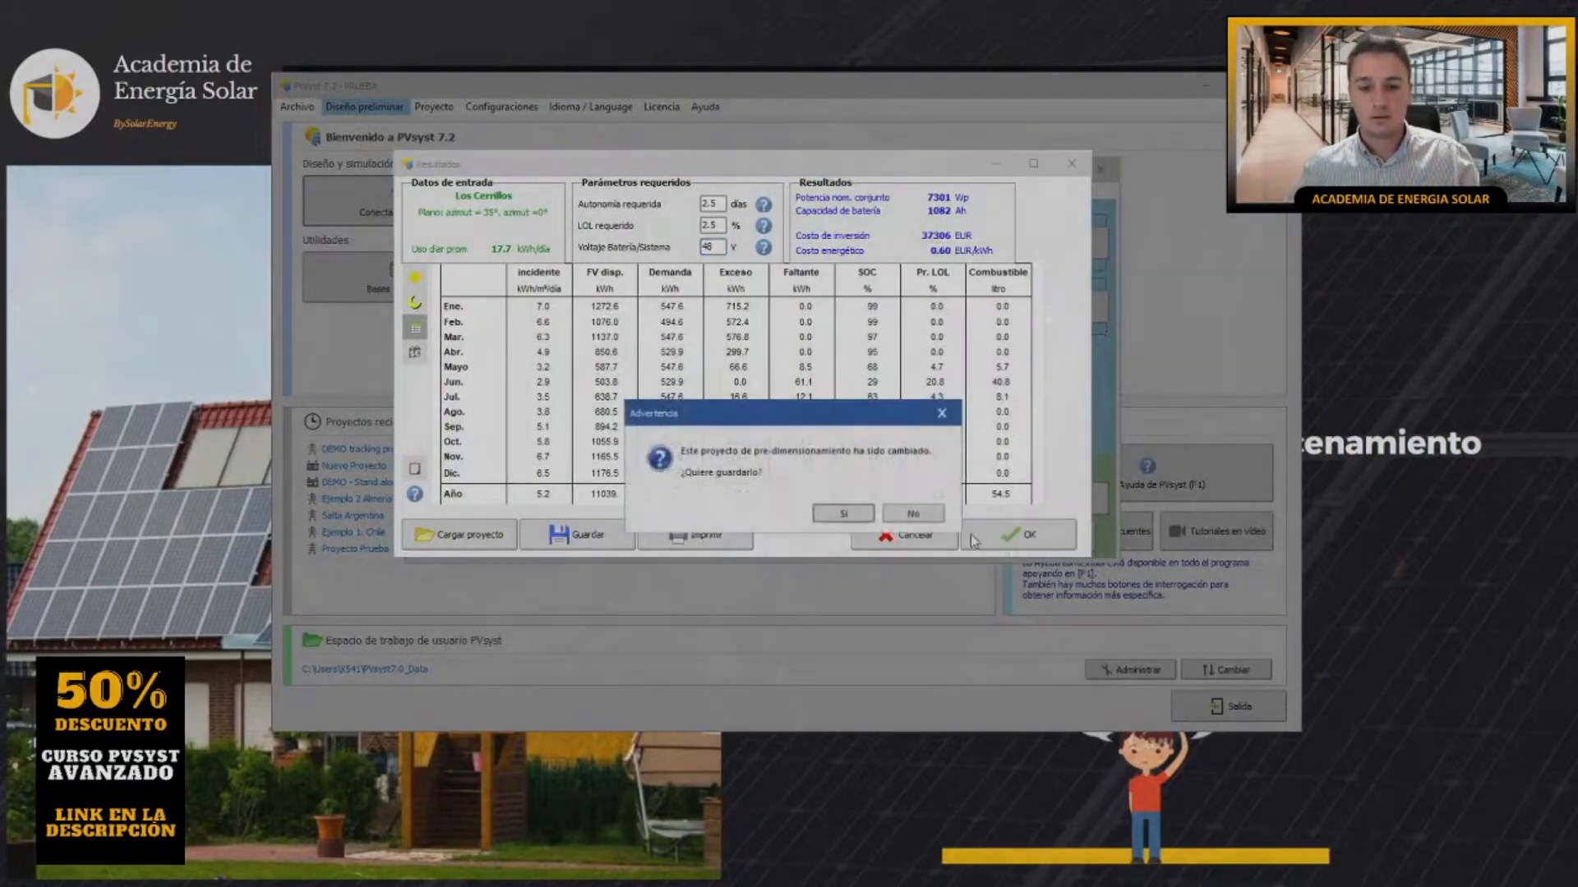